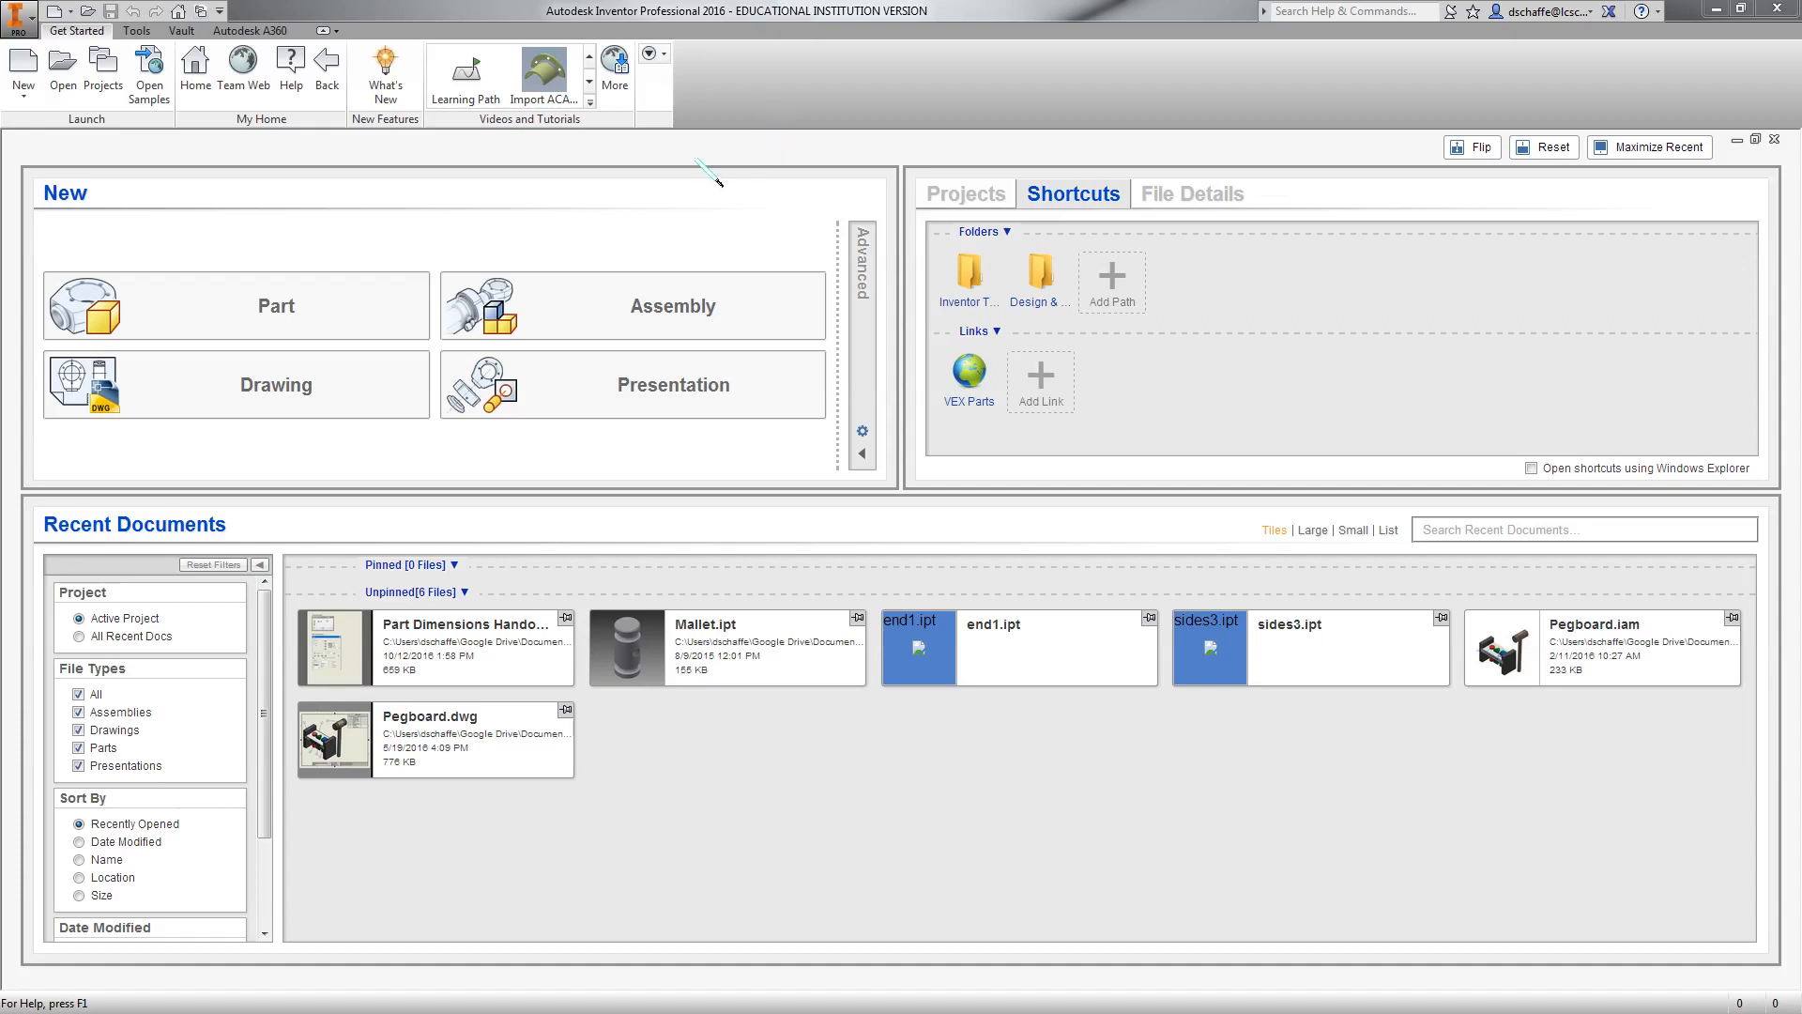
# Create a new drawing, filling in the author's full name and period 1 for the title block
pyautogui.click(330, 426)
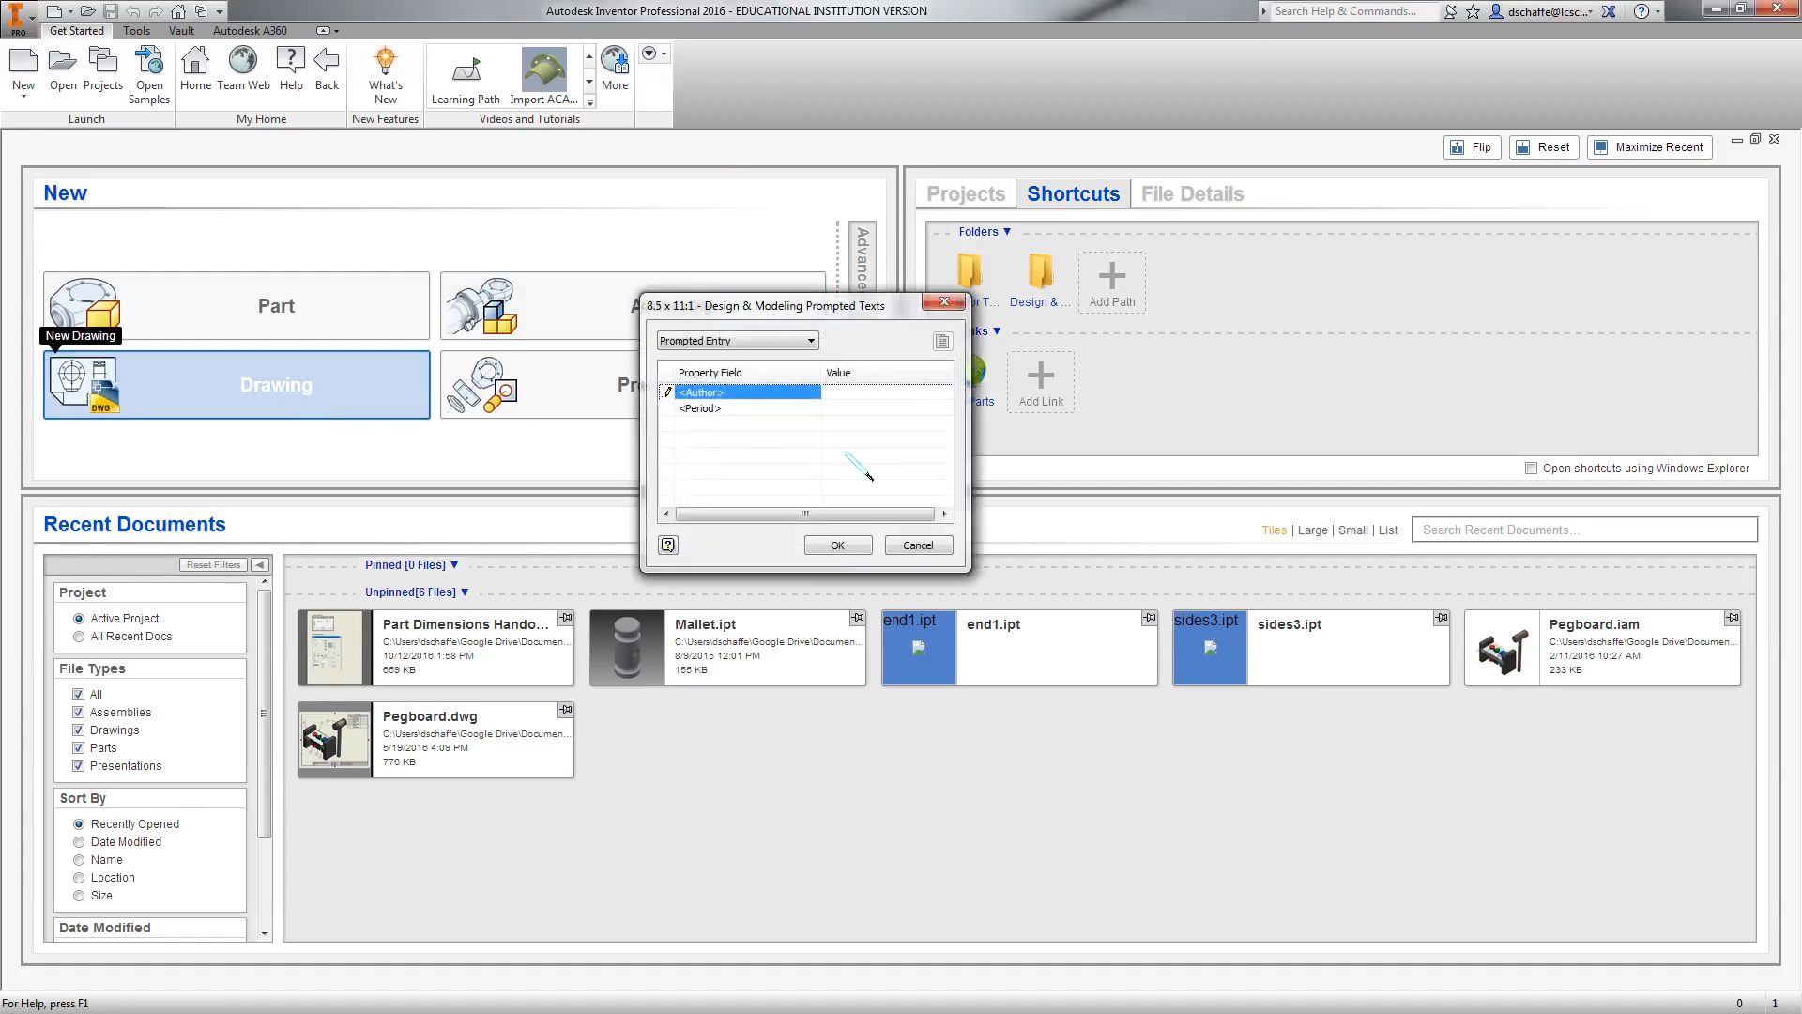
pyautogui.click(887, 392)
pyautogui.write('David Schaffenberger')
pyautogui.click(895, 409)
pyautogui.write('1')
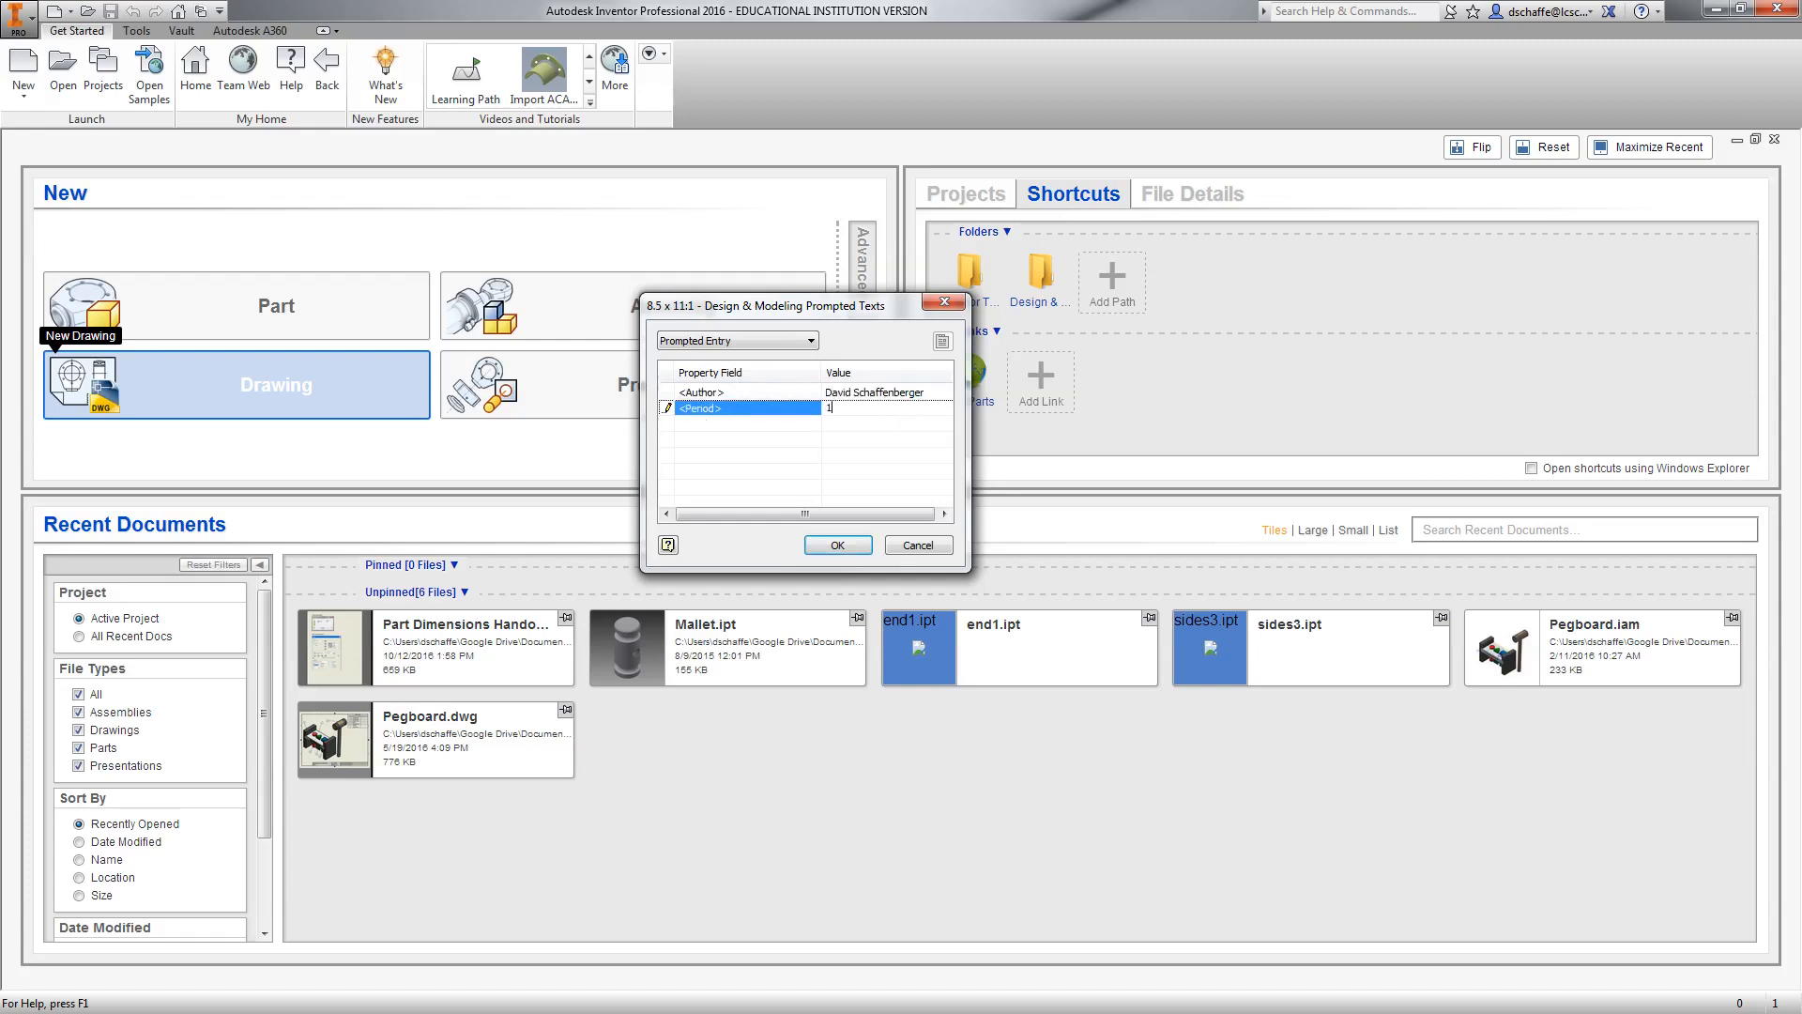
pyautogui.click(837, 545)
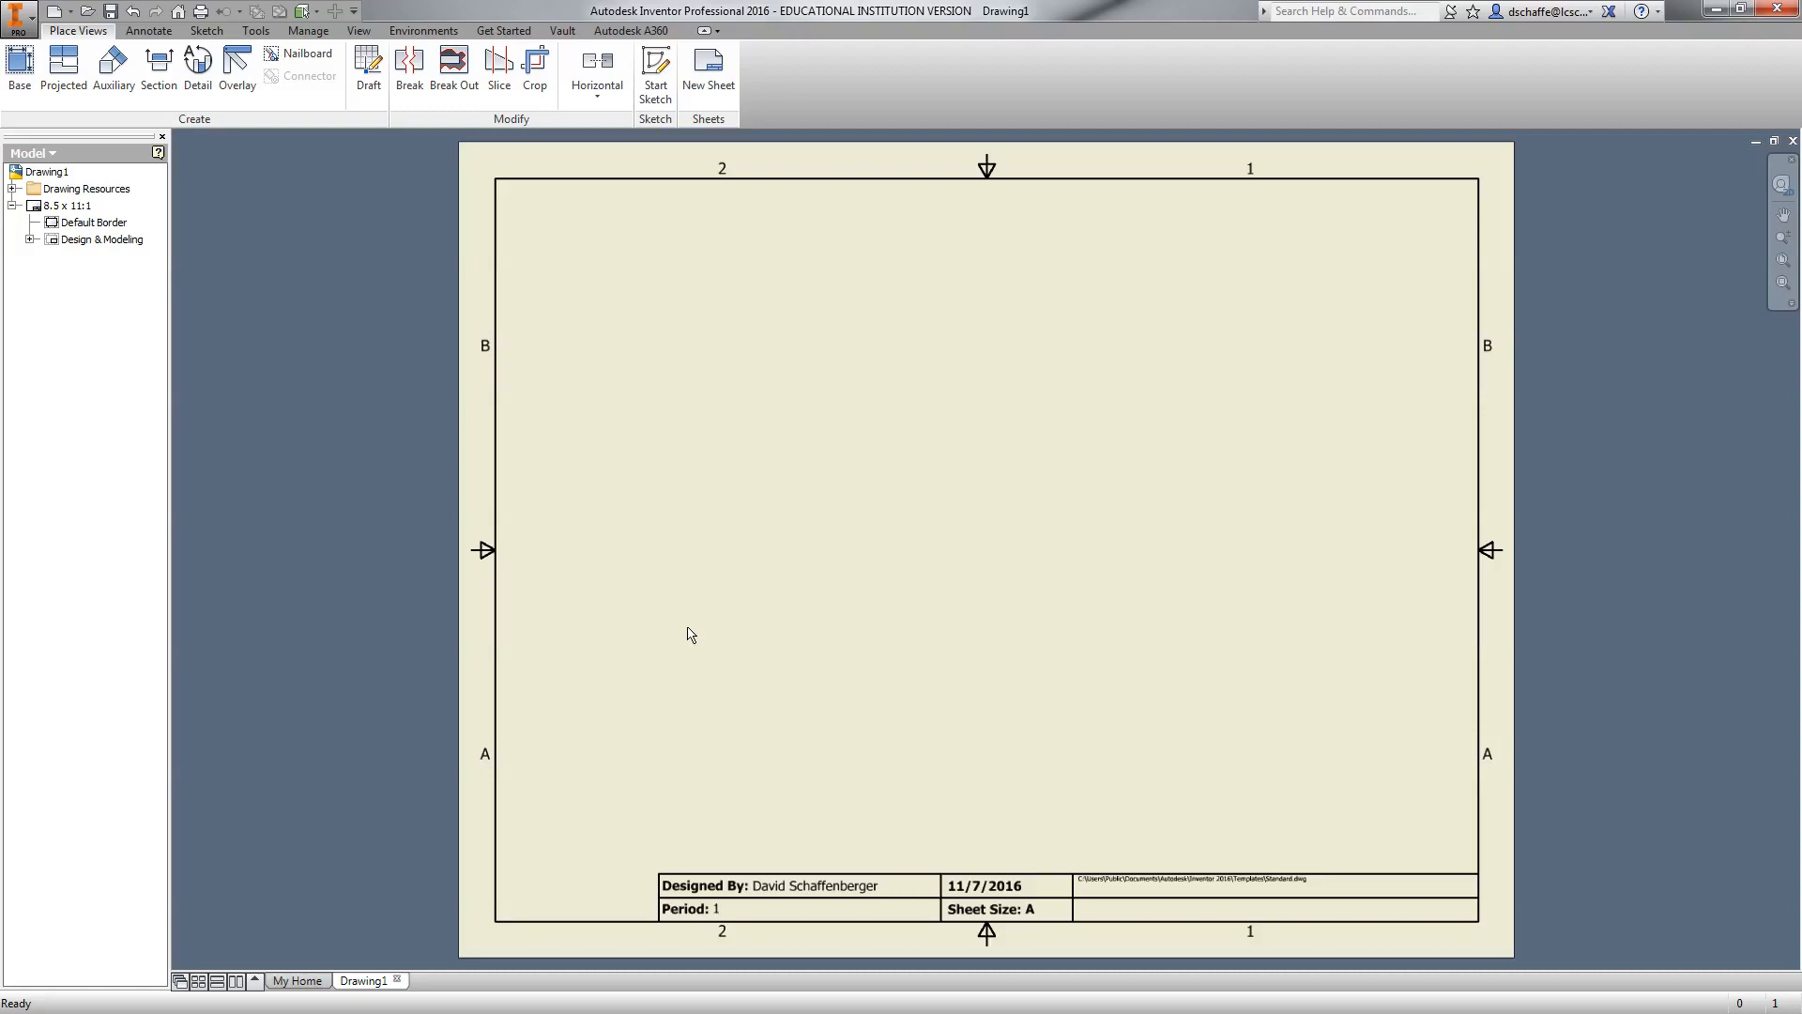
pyautogui.click(65, 206)
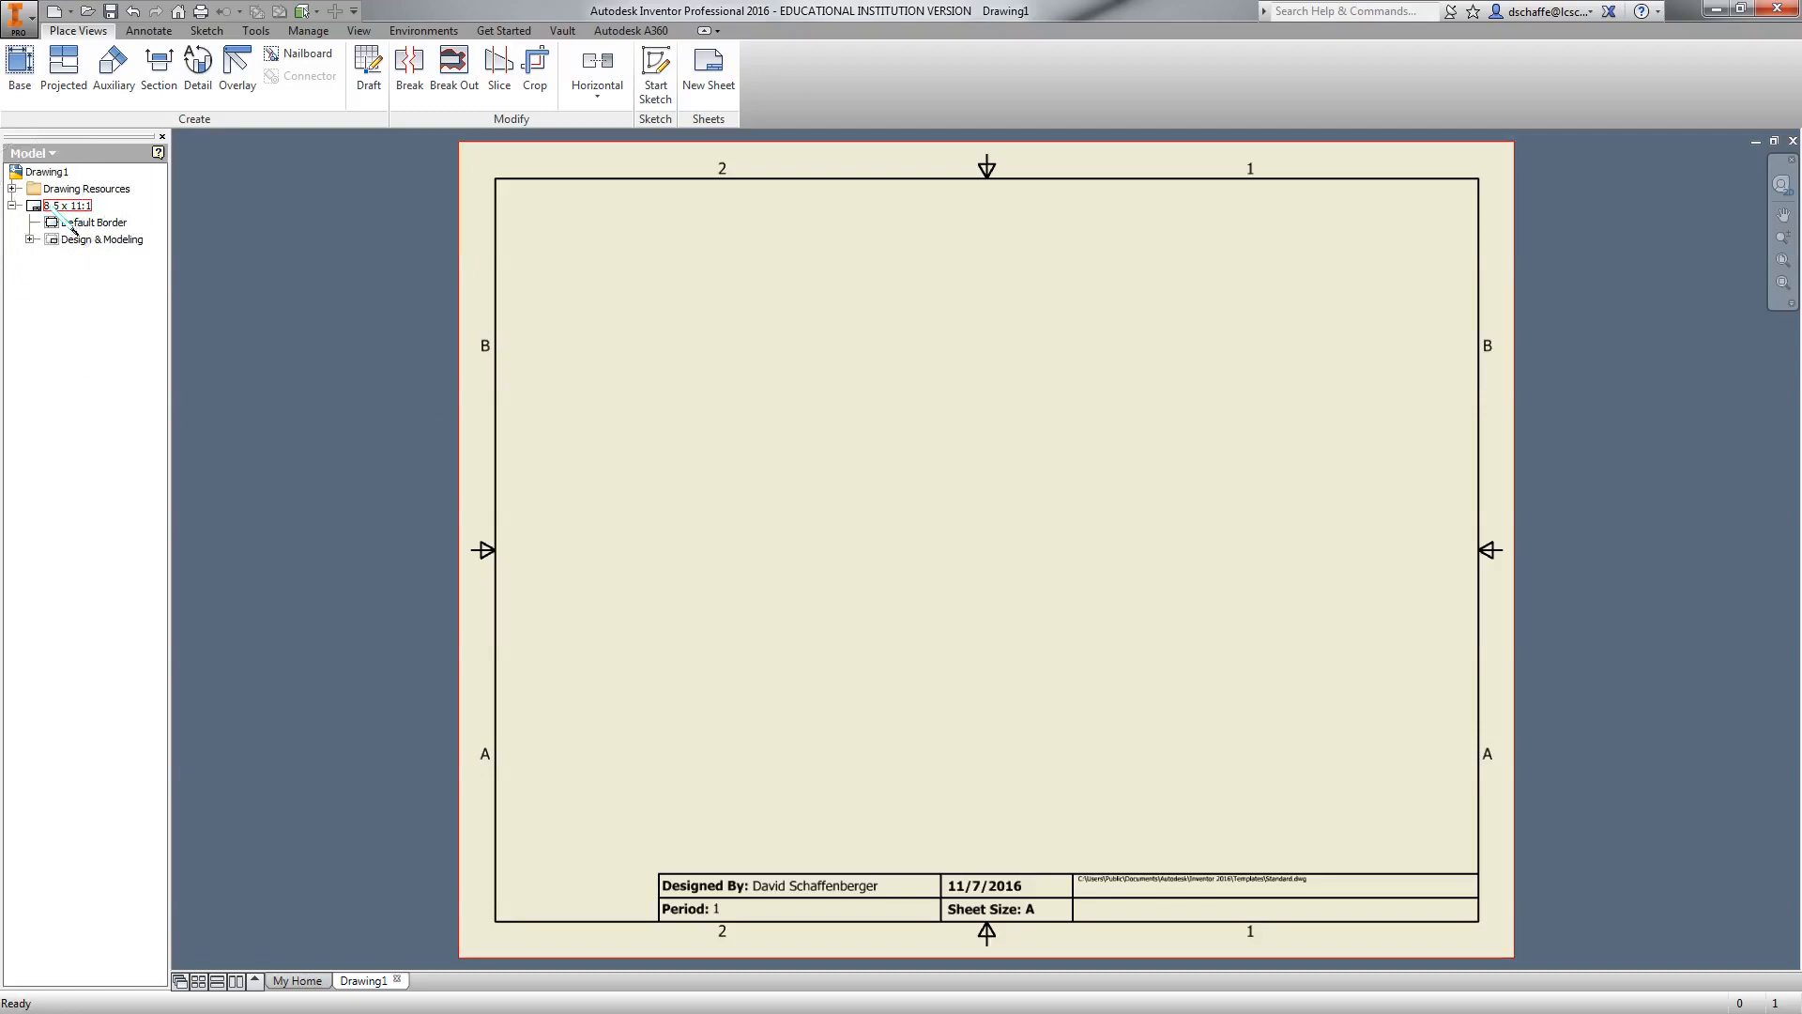
pyautogui.rightClick(68, 206)
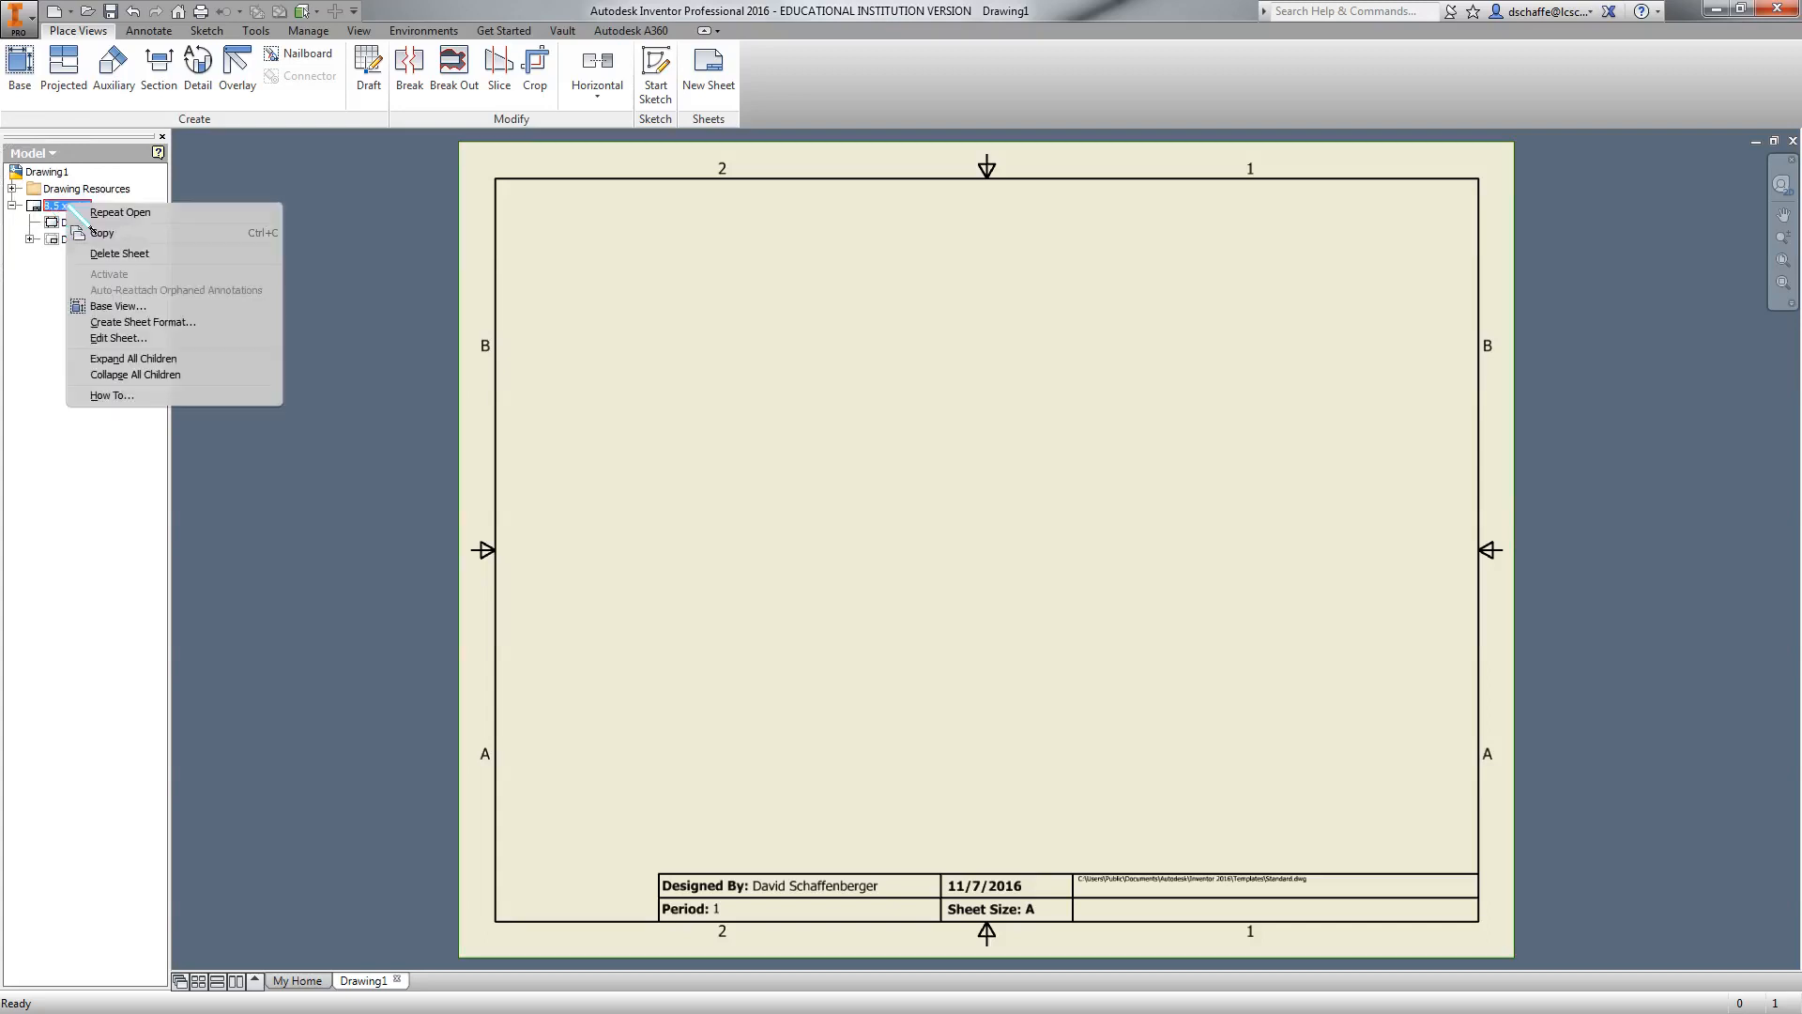
pyautogui.click(136, 340)
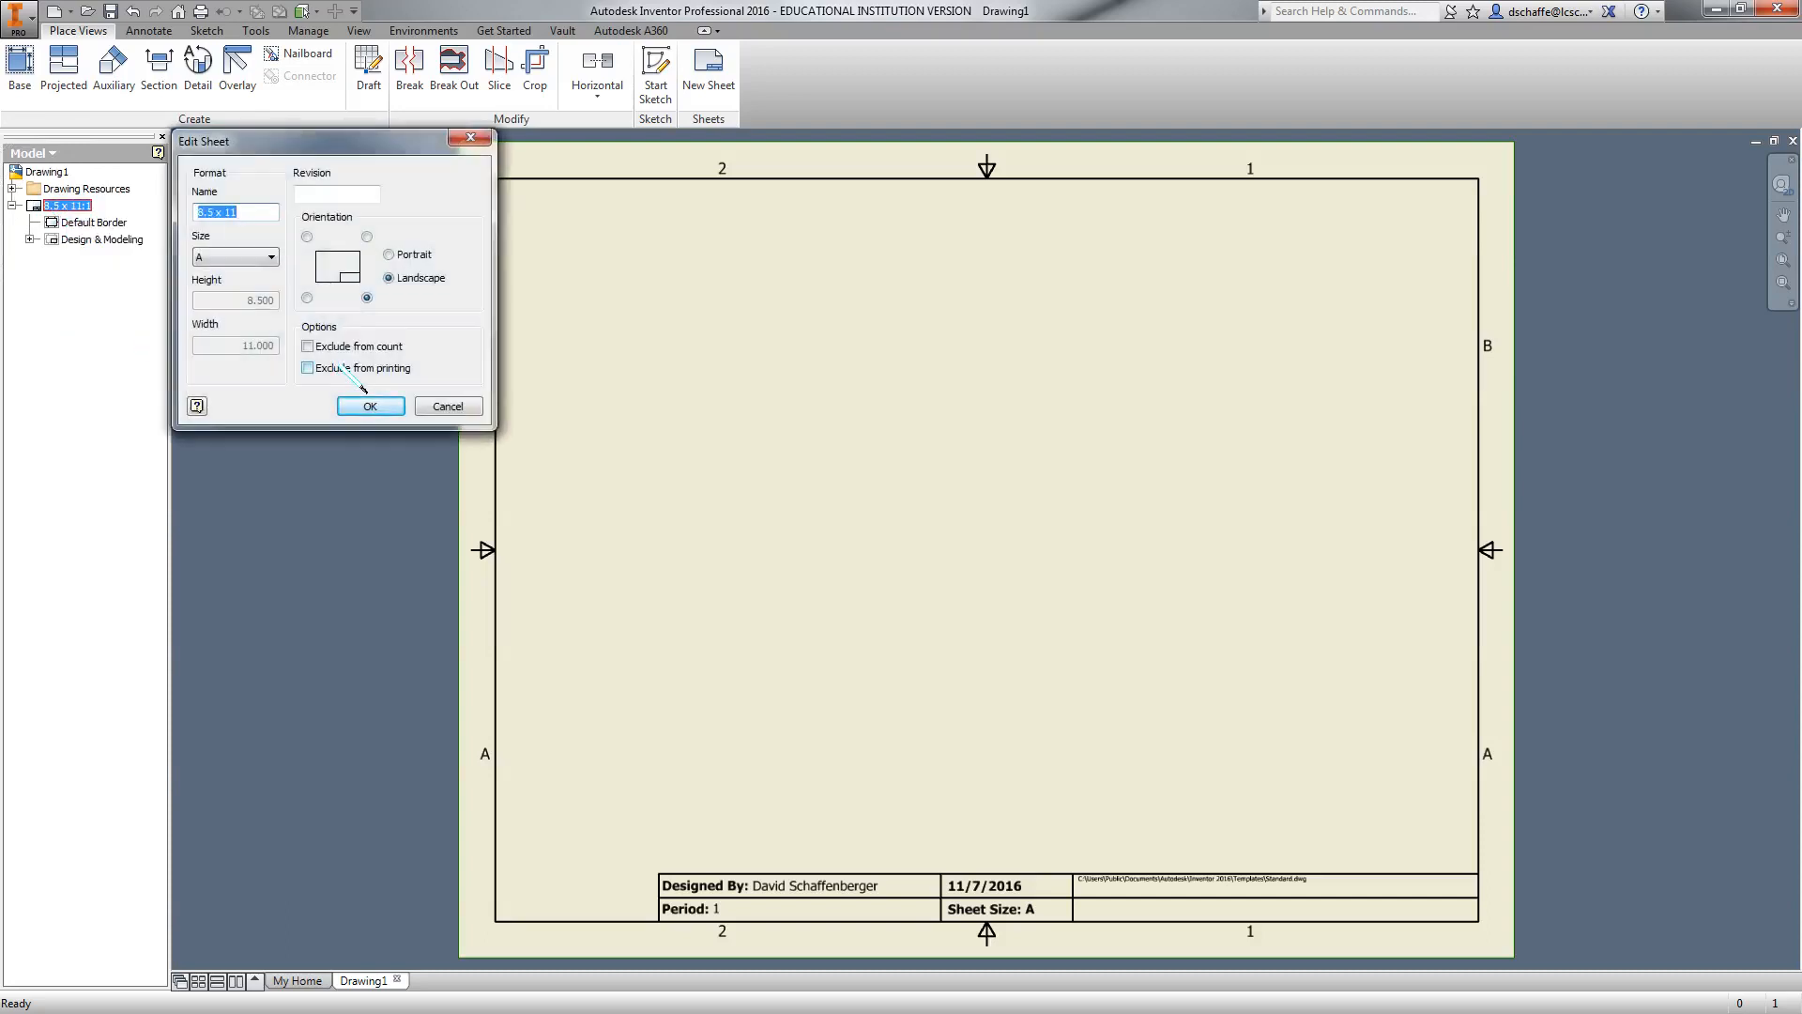
pyautogui.click(271, 257)
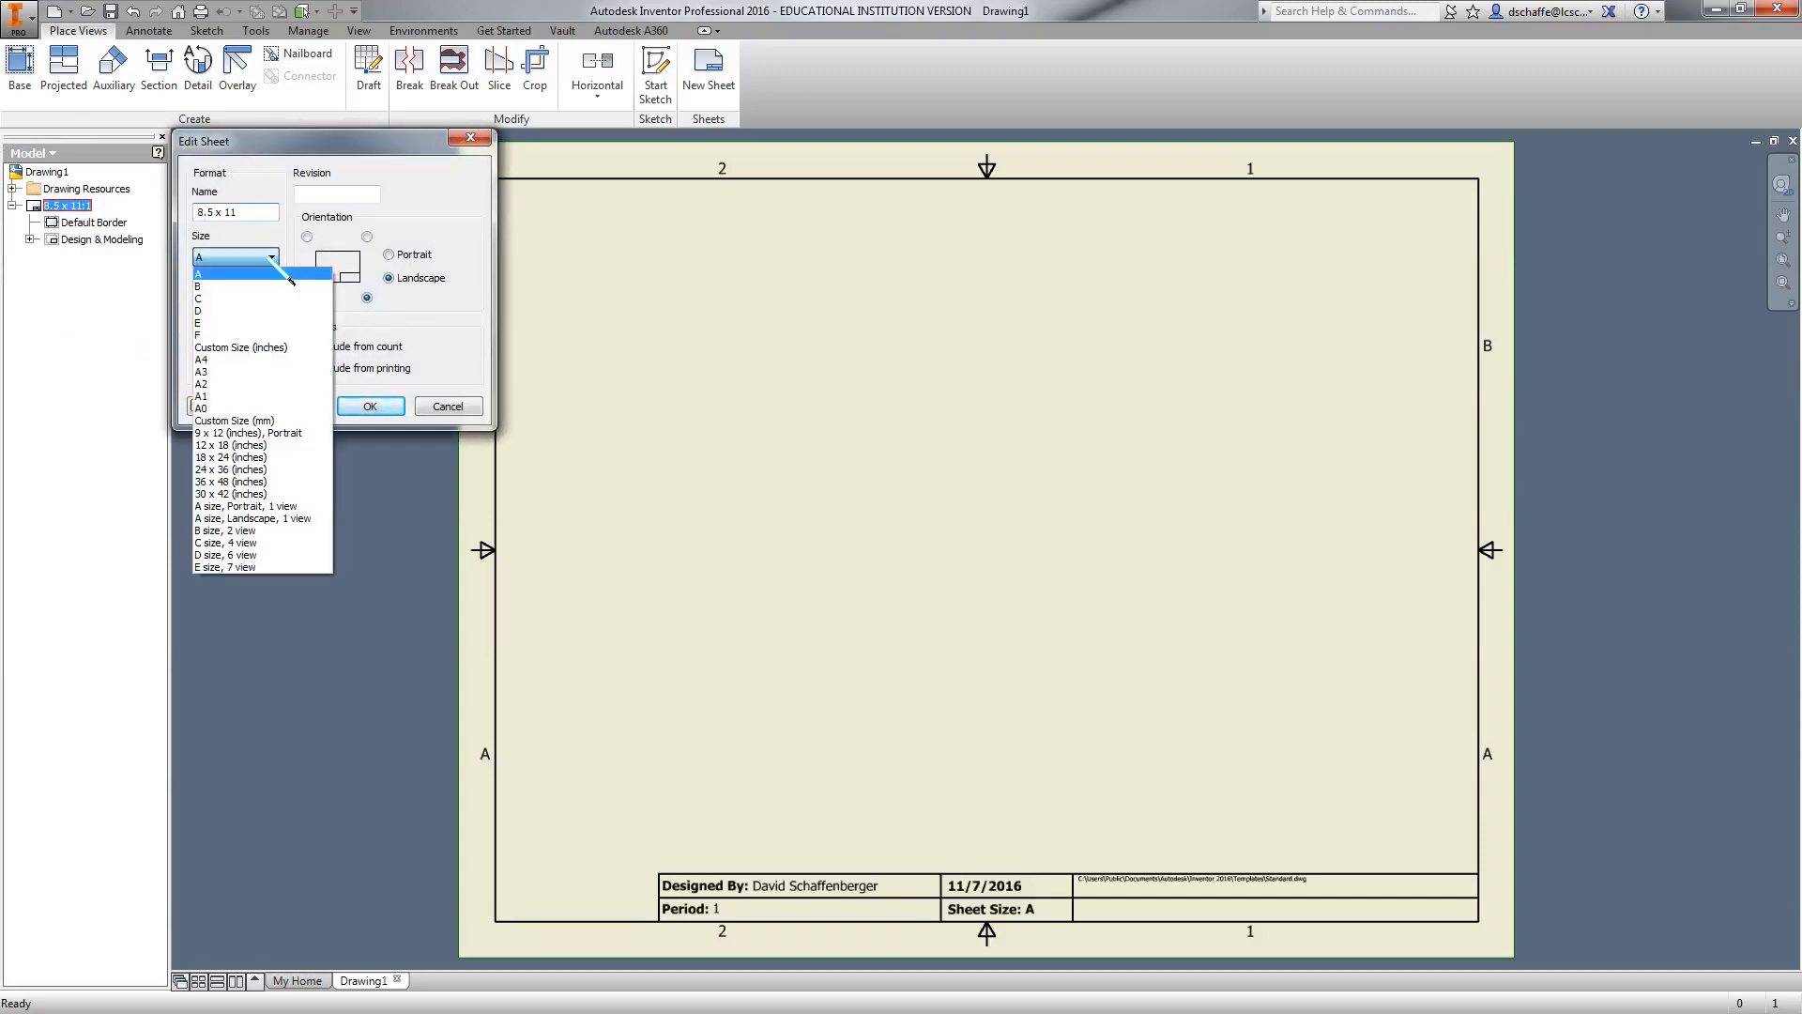
pyautogui.click(258, 347)
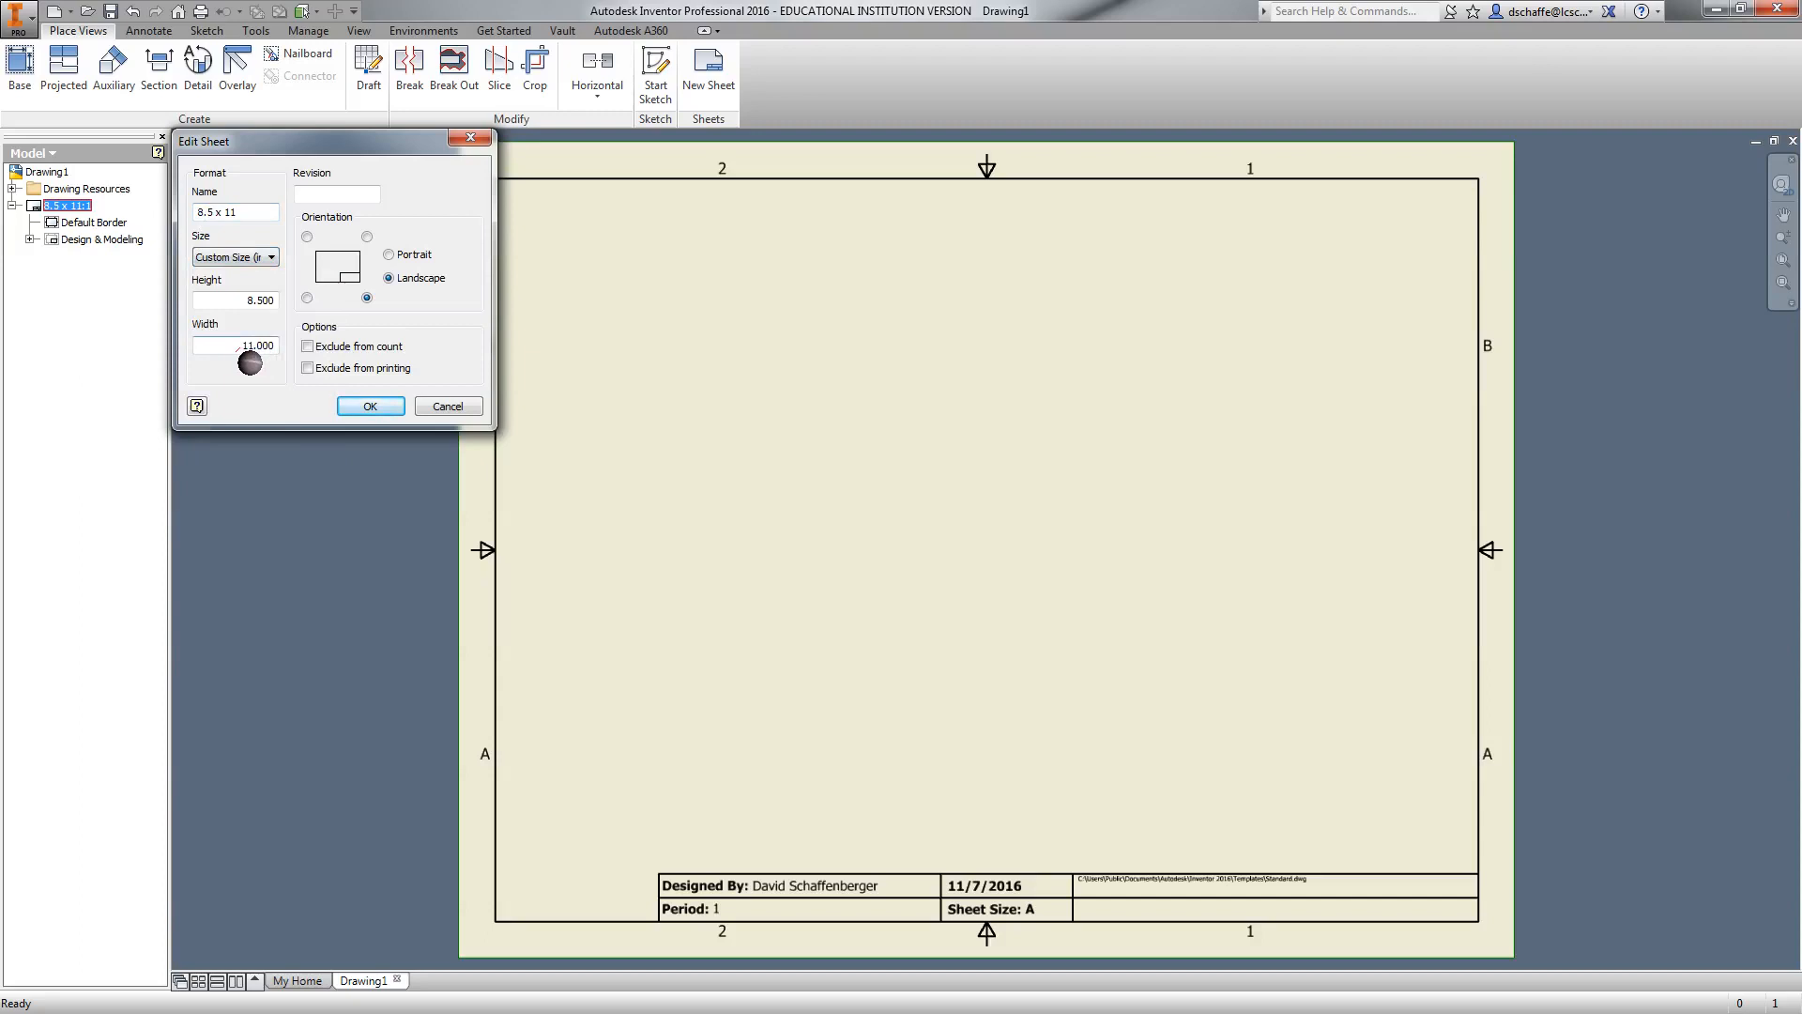
pyautogui.doubleClick(238, 347)
pyautogui.write('14')
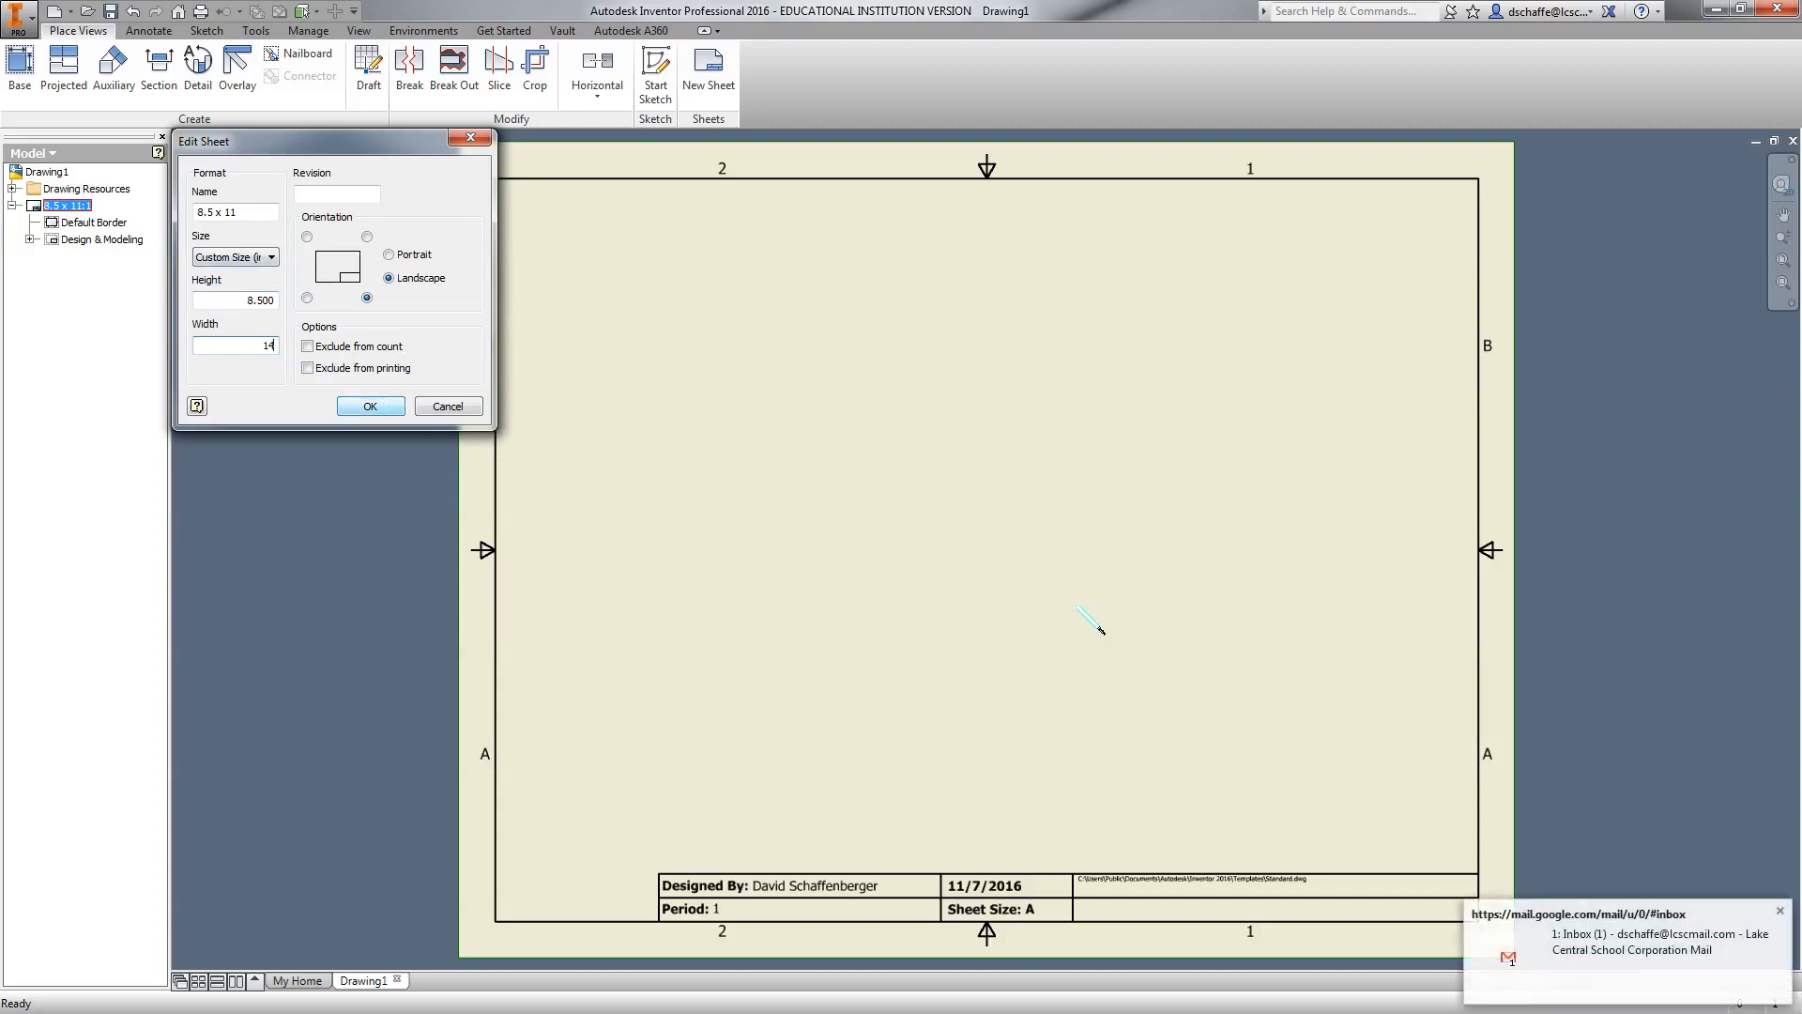
pyautogui.click(1780, 910)
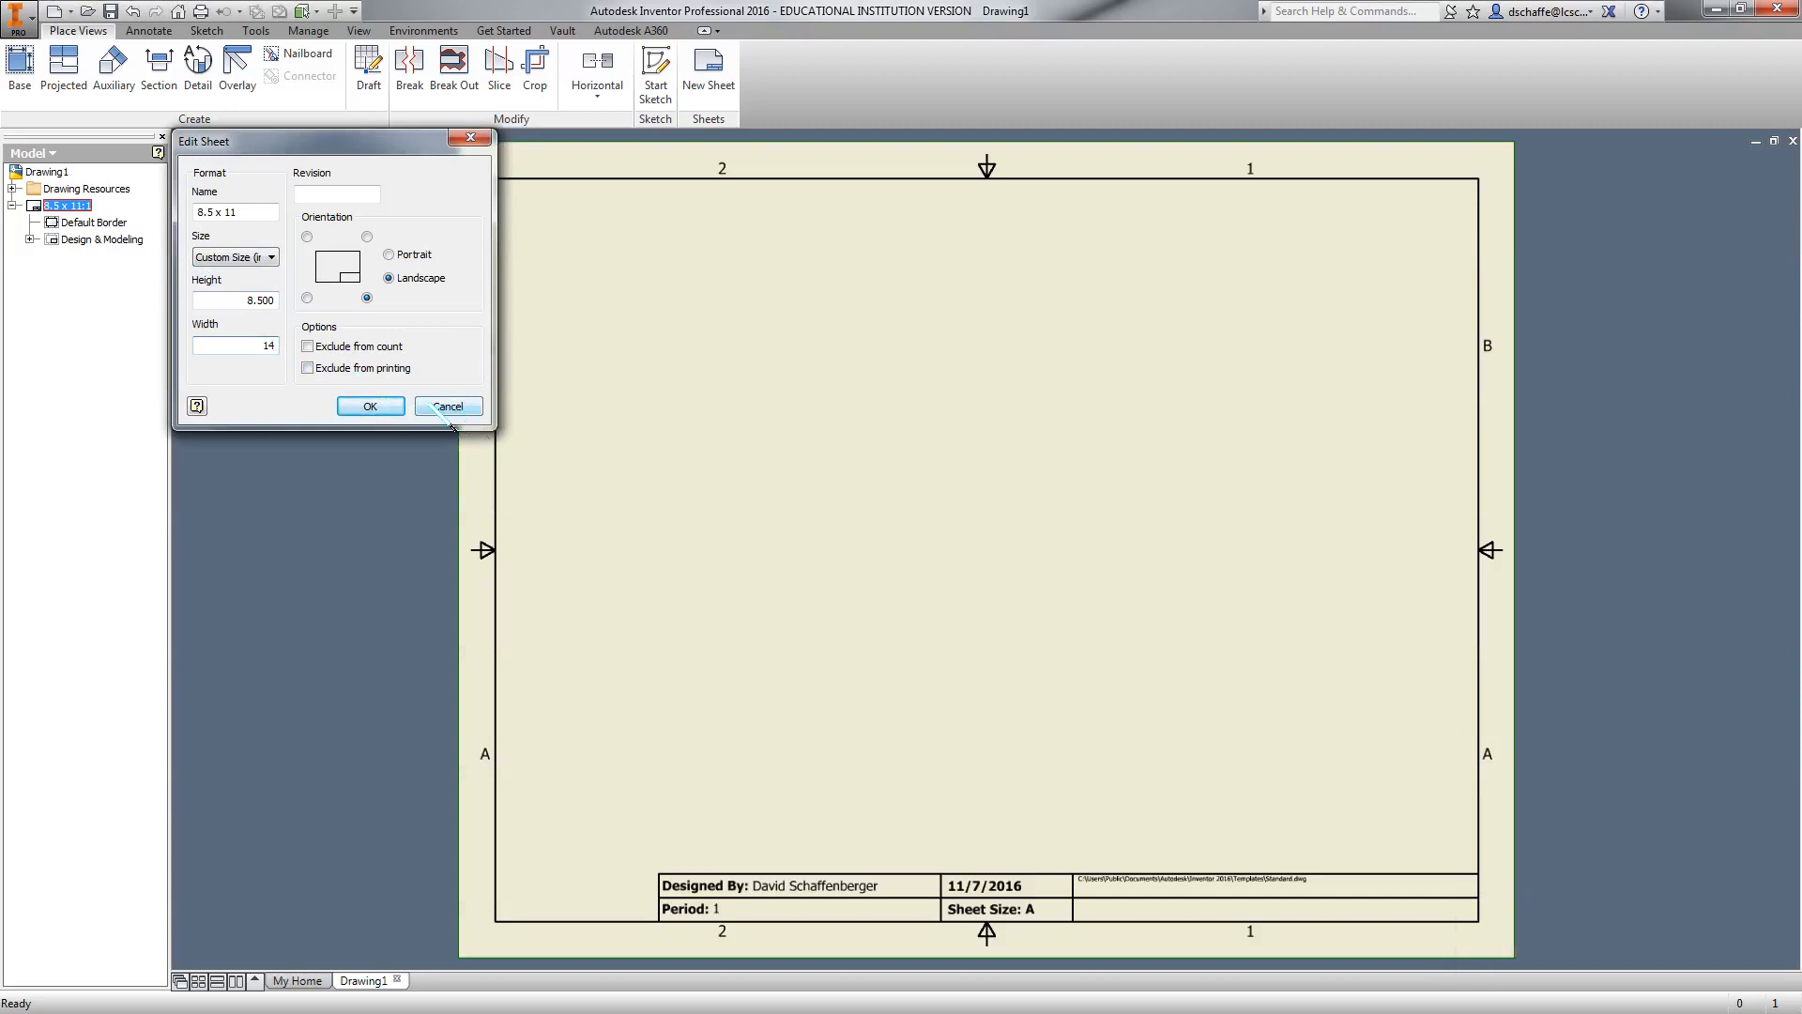
pyautogui.click(447, 407)
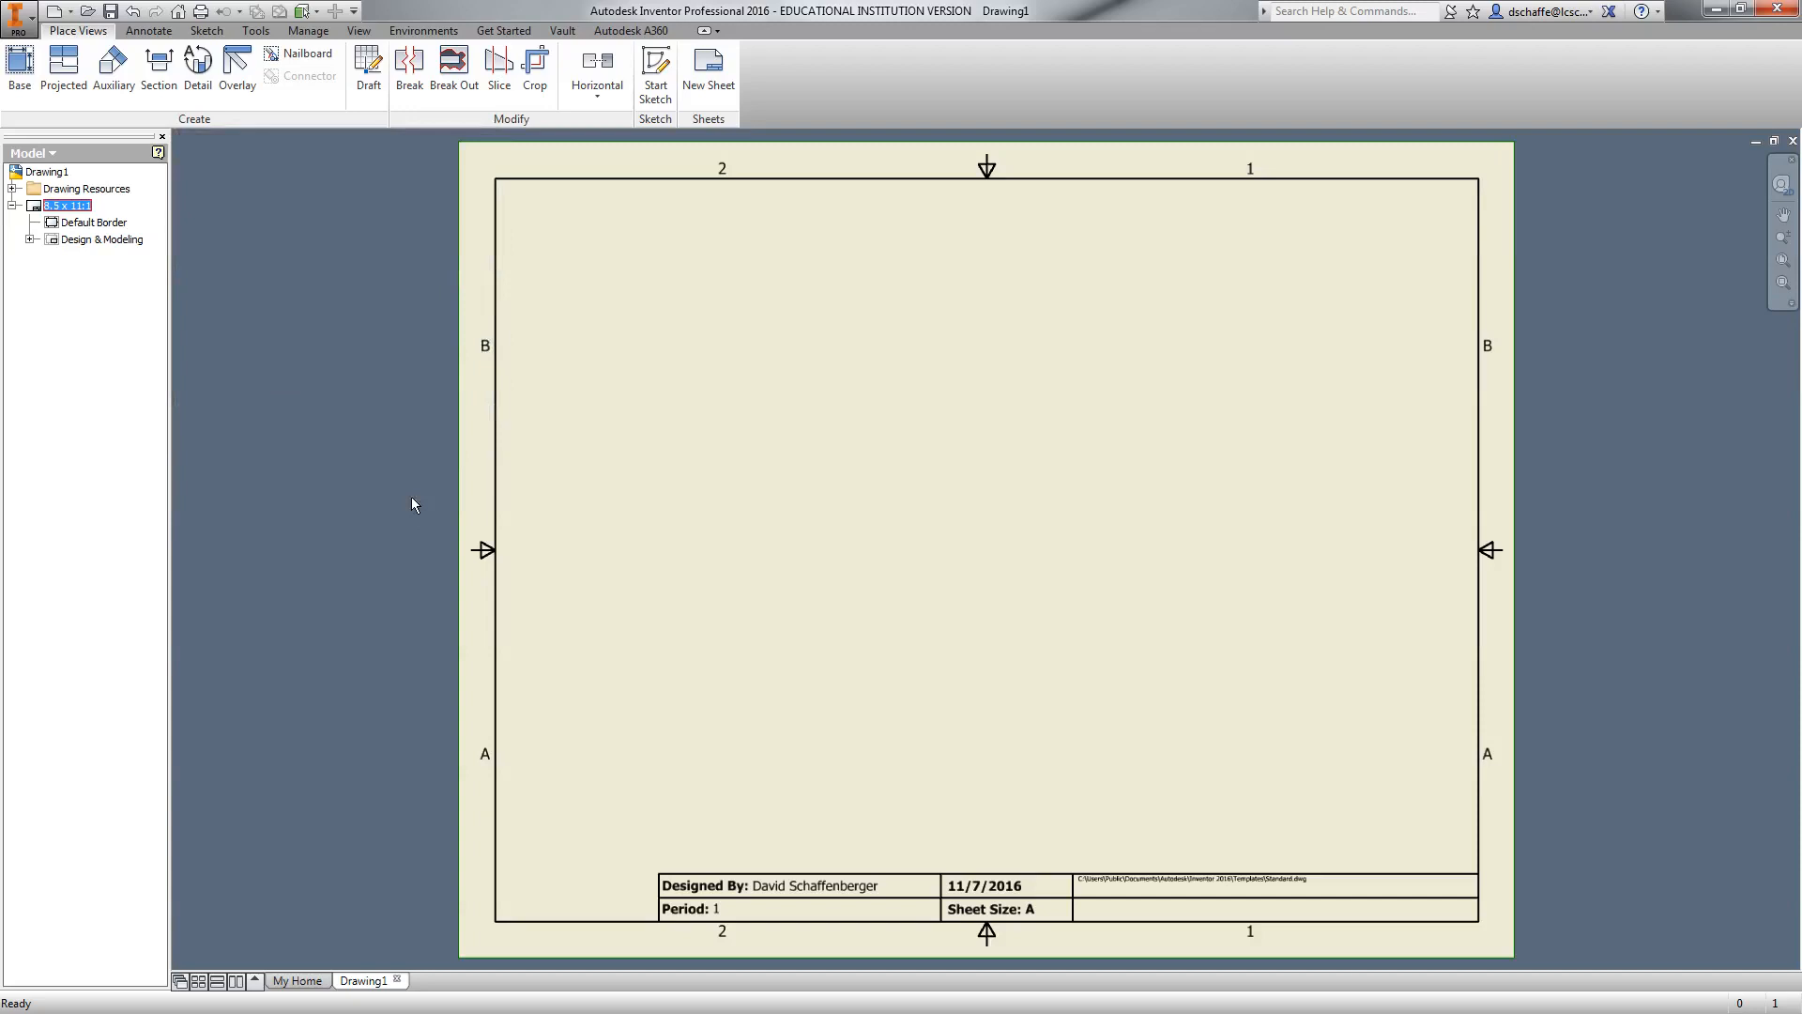
# Place a base view of planecube.ipt from the 1.5.4 Plane Cube Example folder in the lower-left part of the sheet
pyautogui.click(43, 97)
pyautogui.click(386, 145)
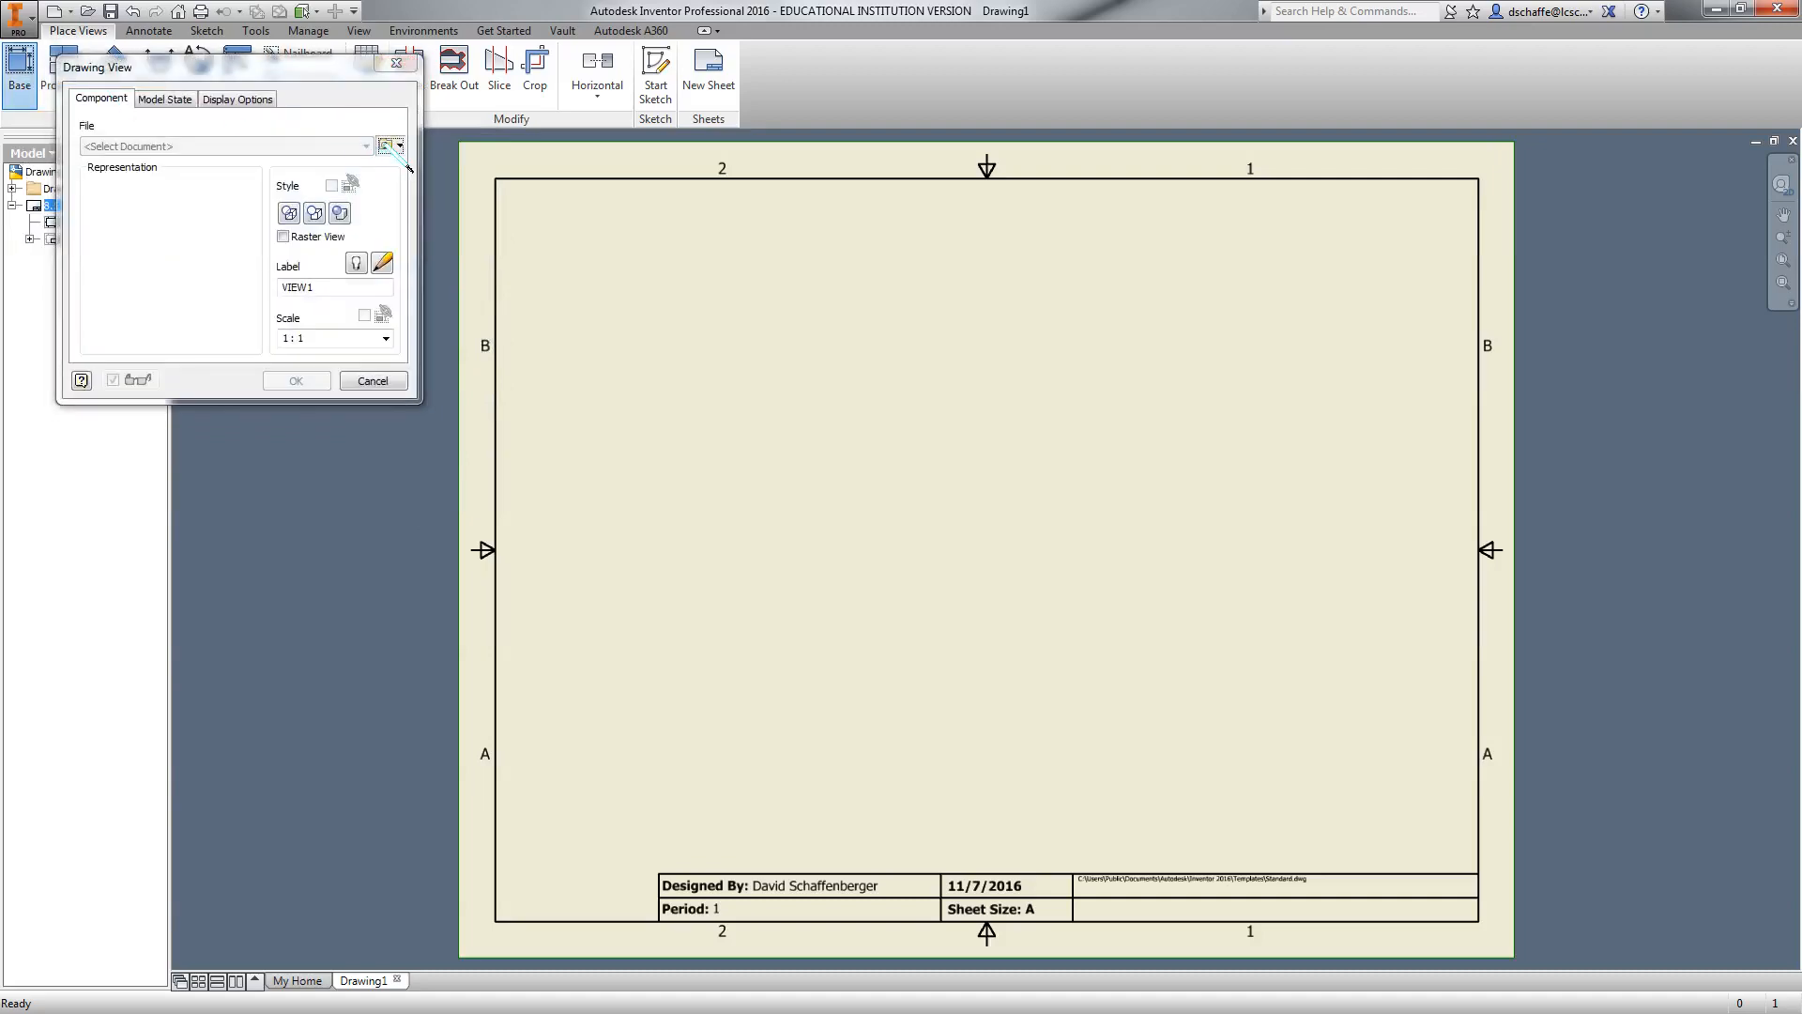
pyautogui.click(486, 54)
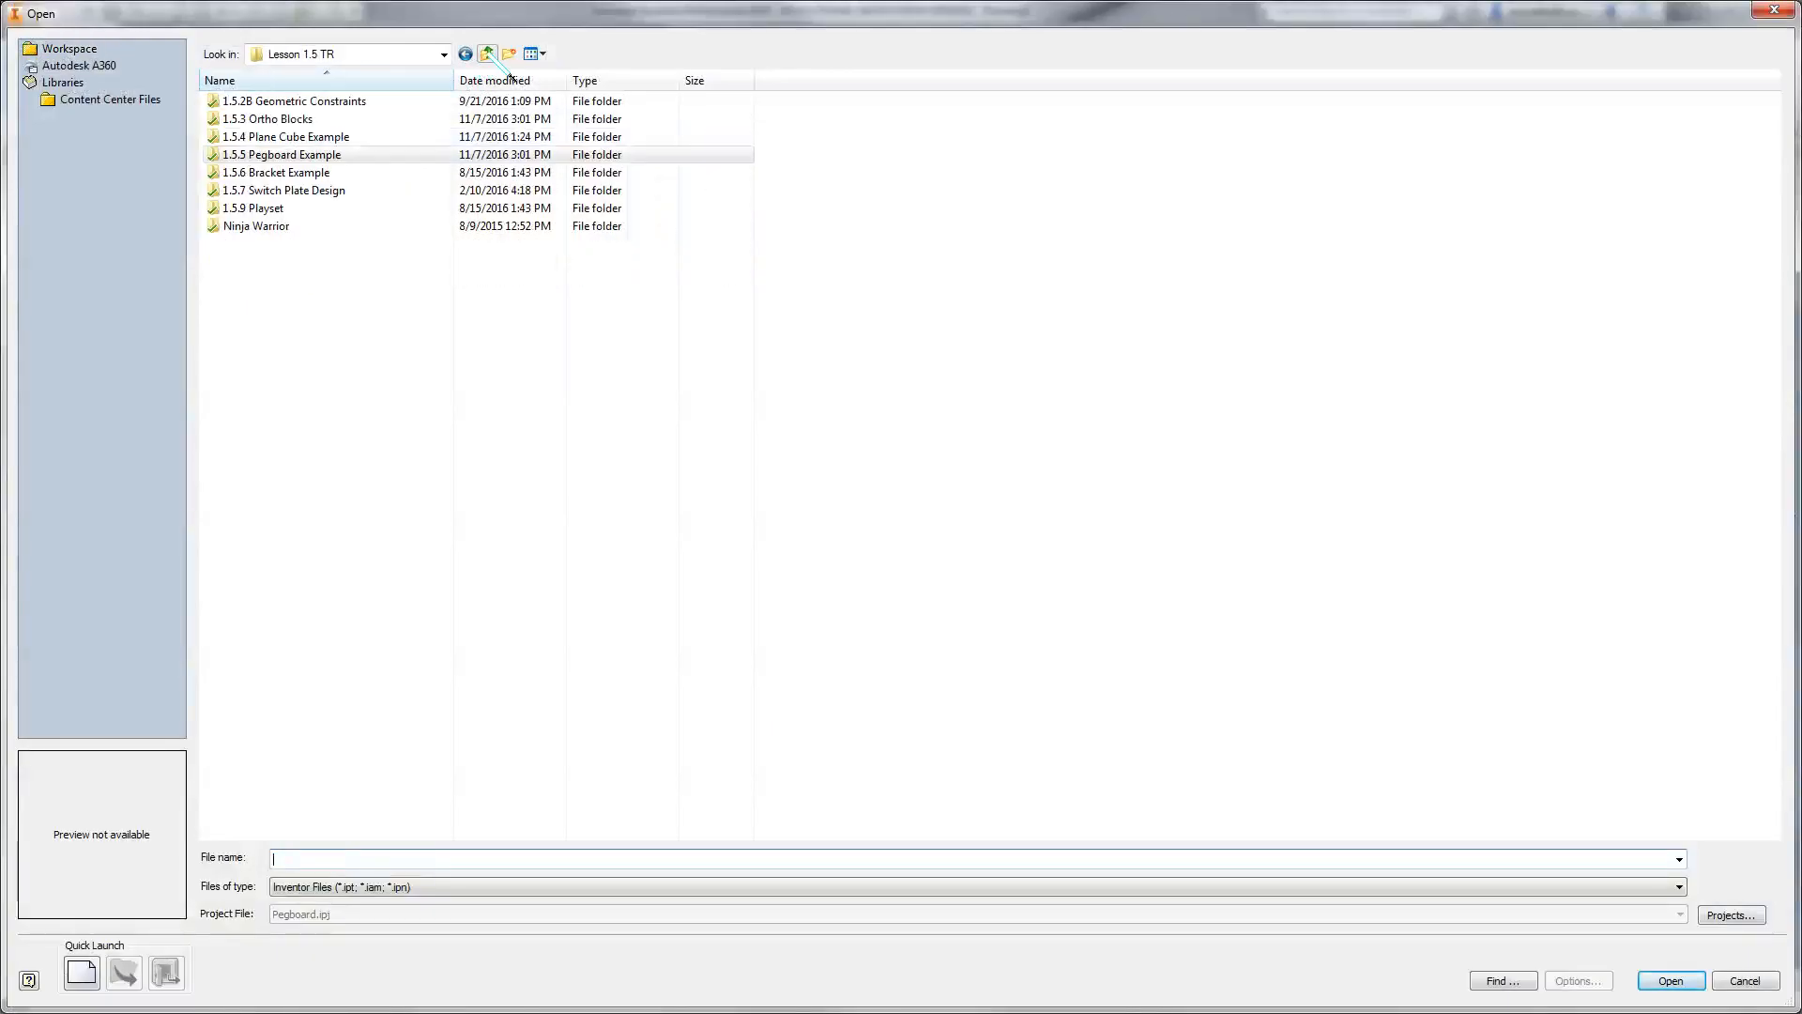
pyautogui.doubleClick(286, 137)
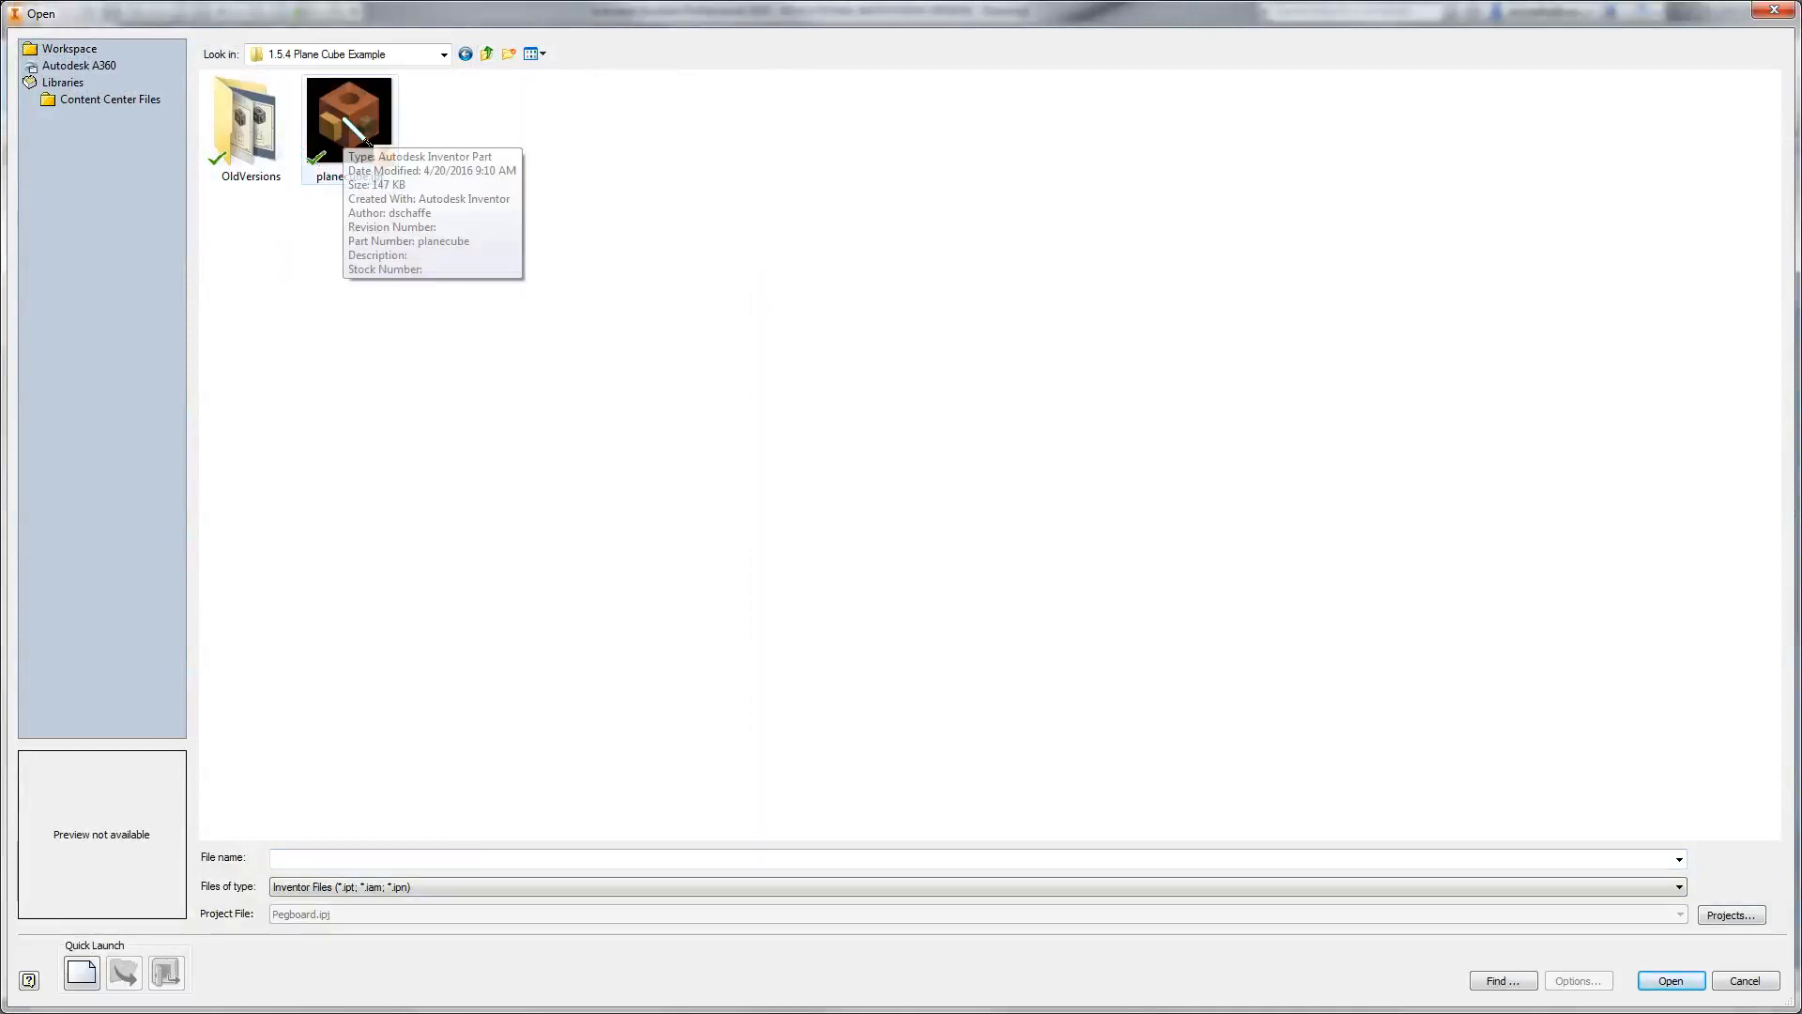
pyautogui.doubleClick(361, 150)
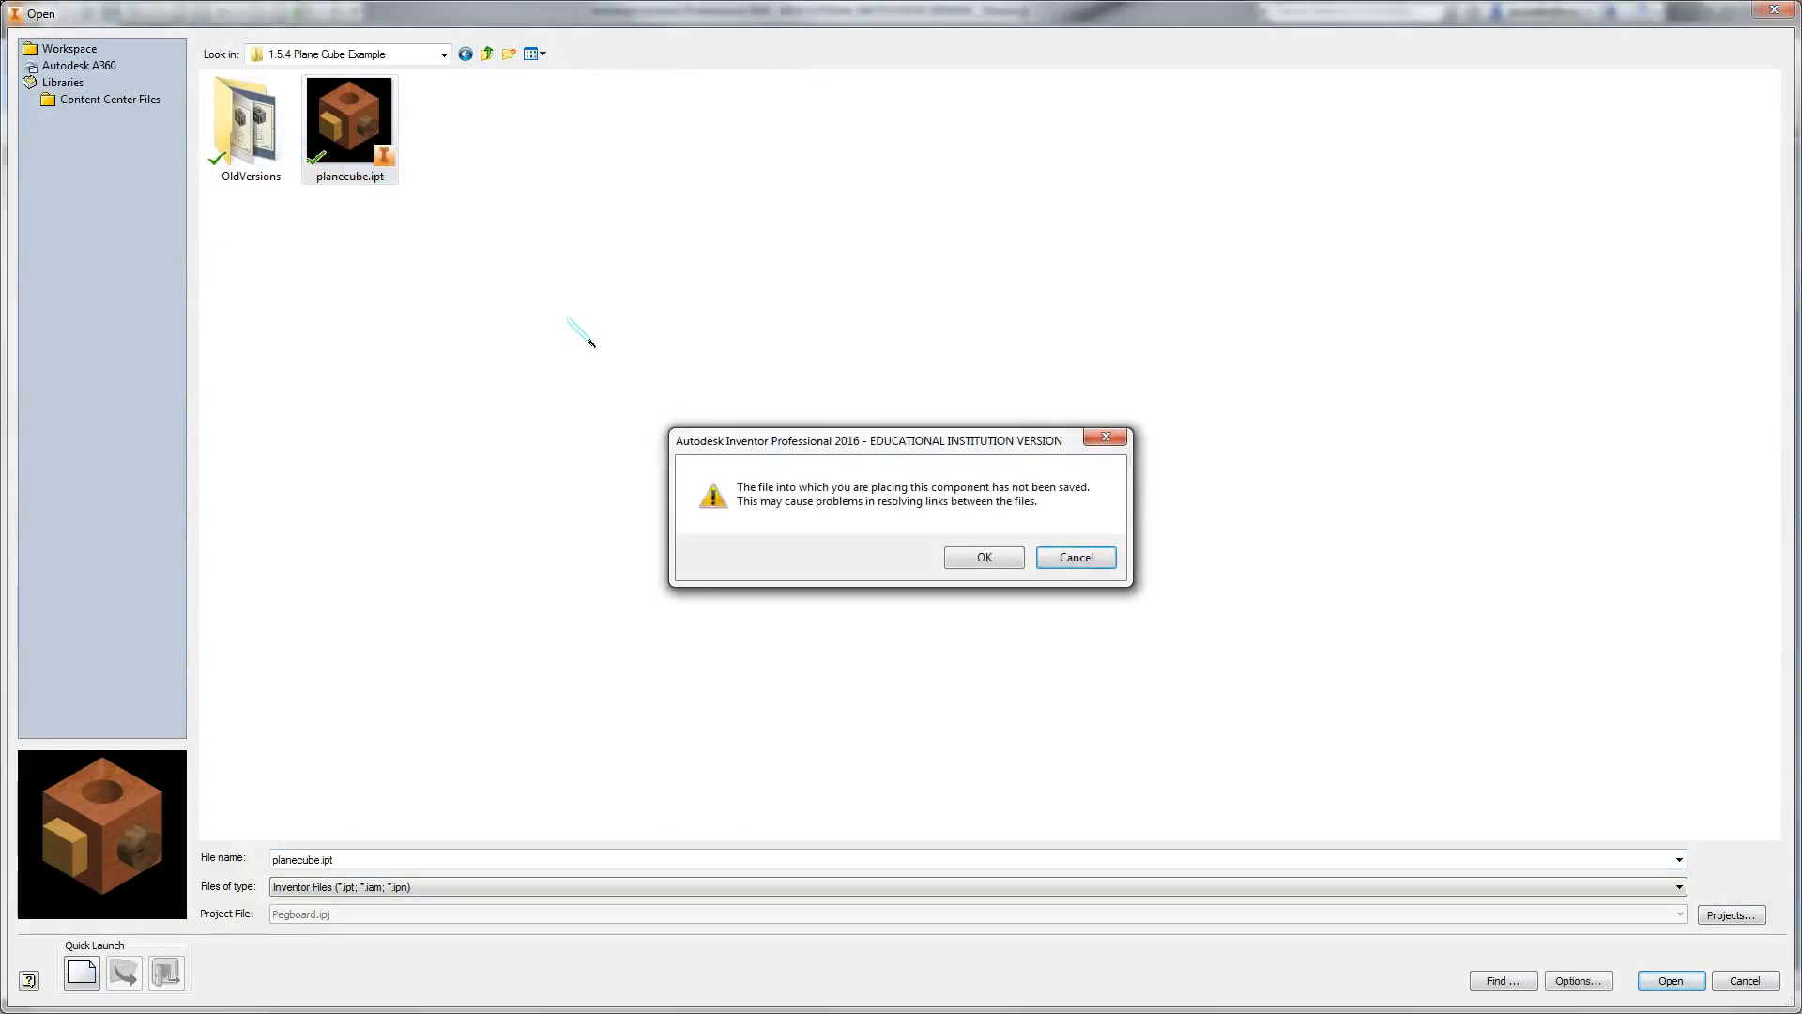
pyautogui.click(976, 561)
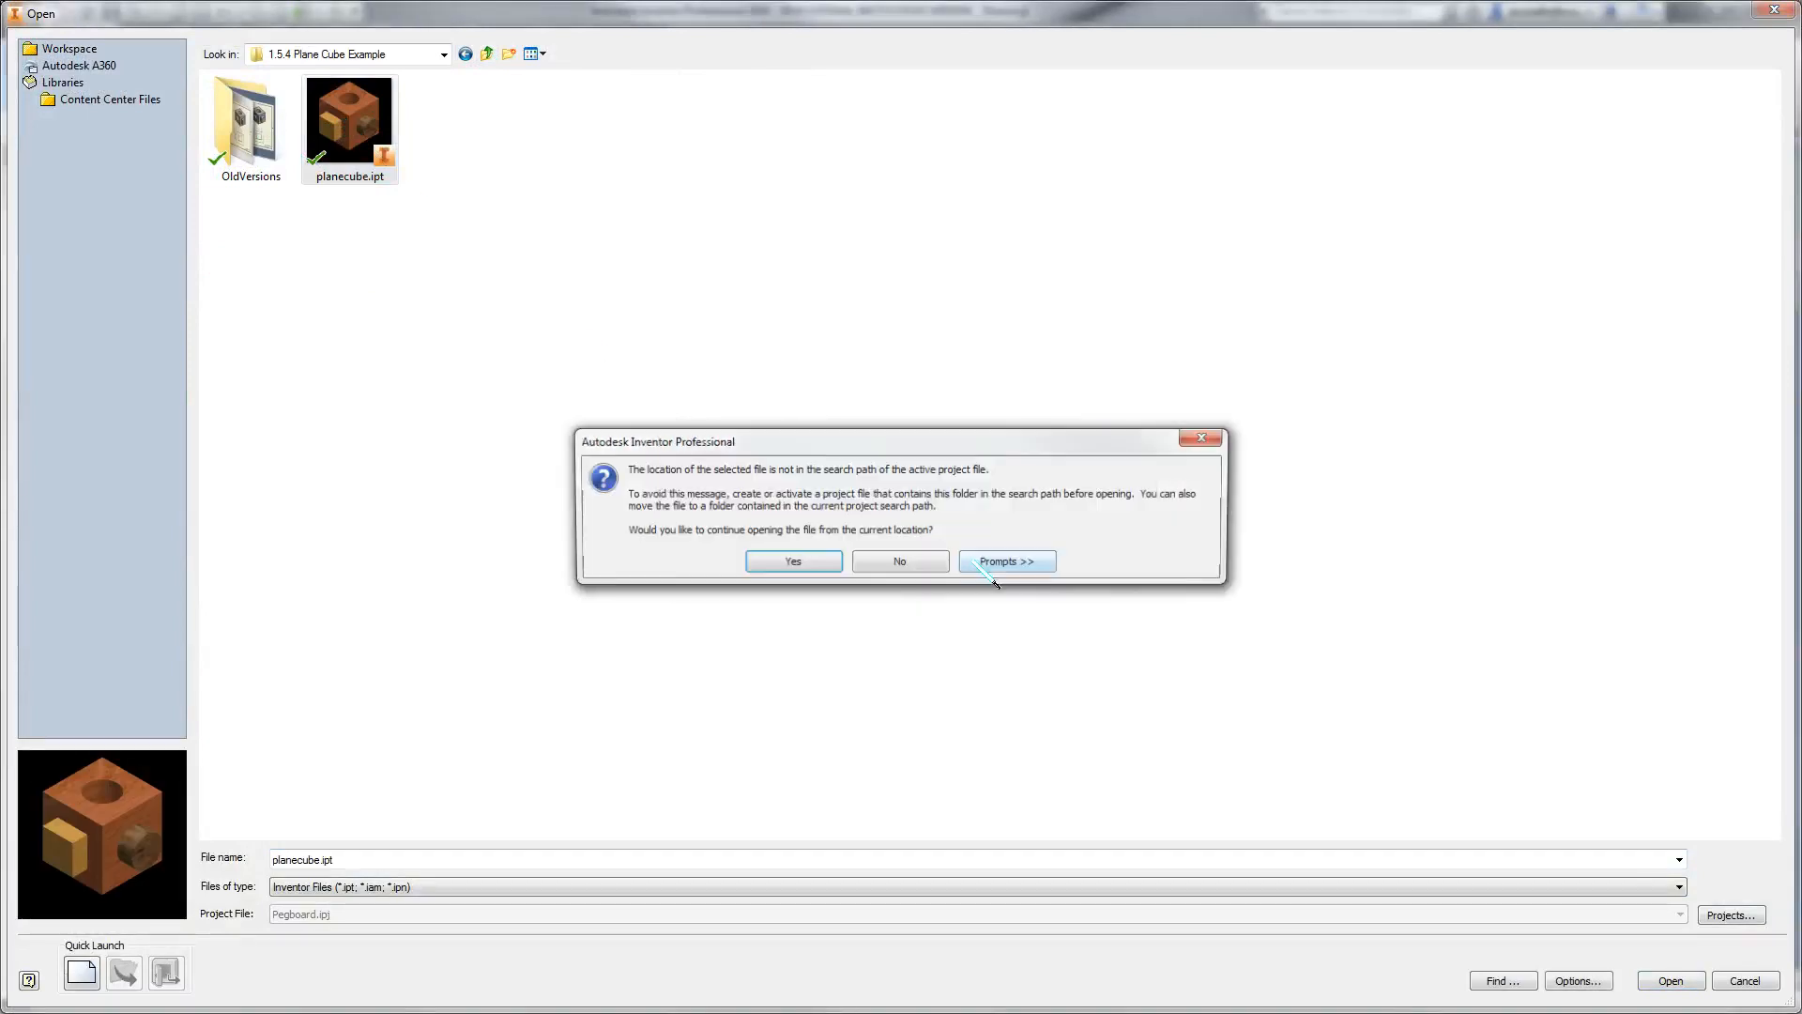
pyautogui.click(804, 563)
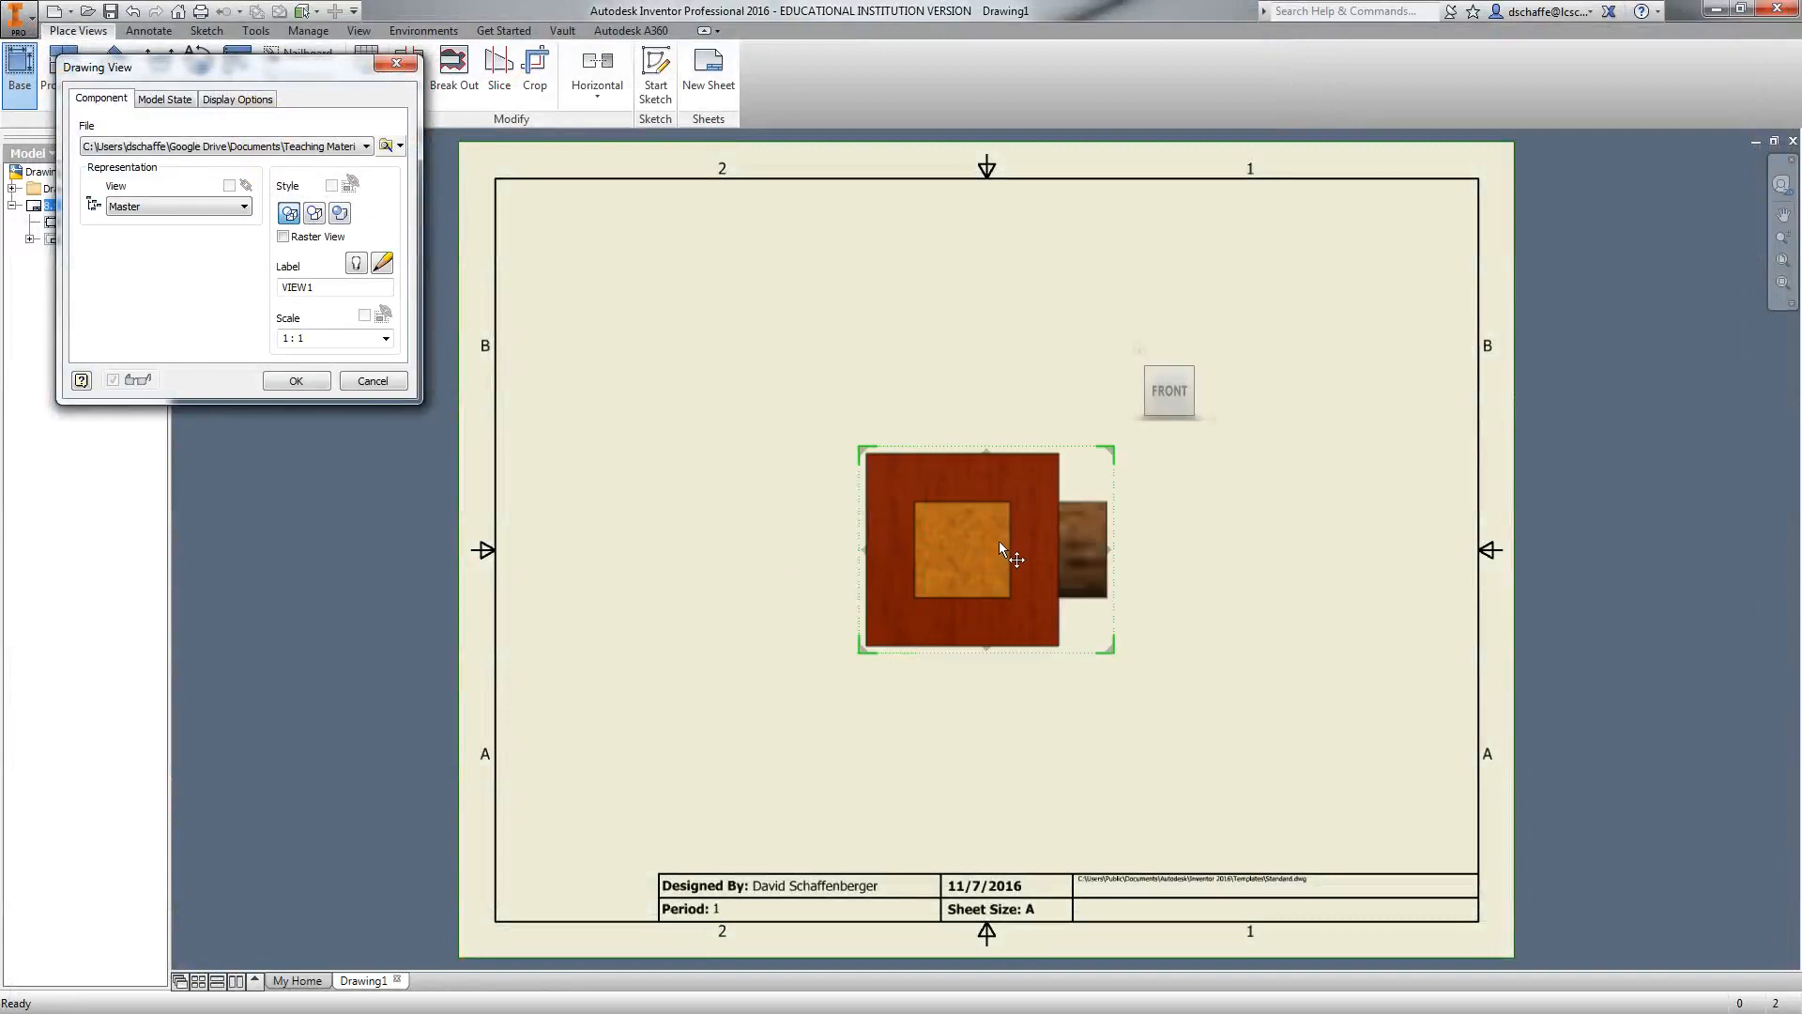
pyautogui.moveTo(997, 518); pyautogui.dragTo(739, 656)
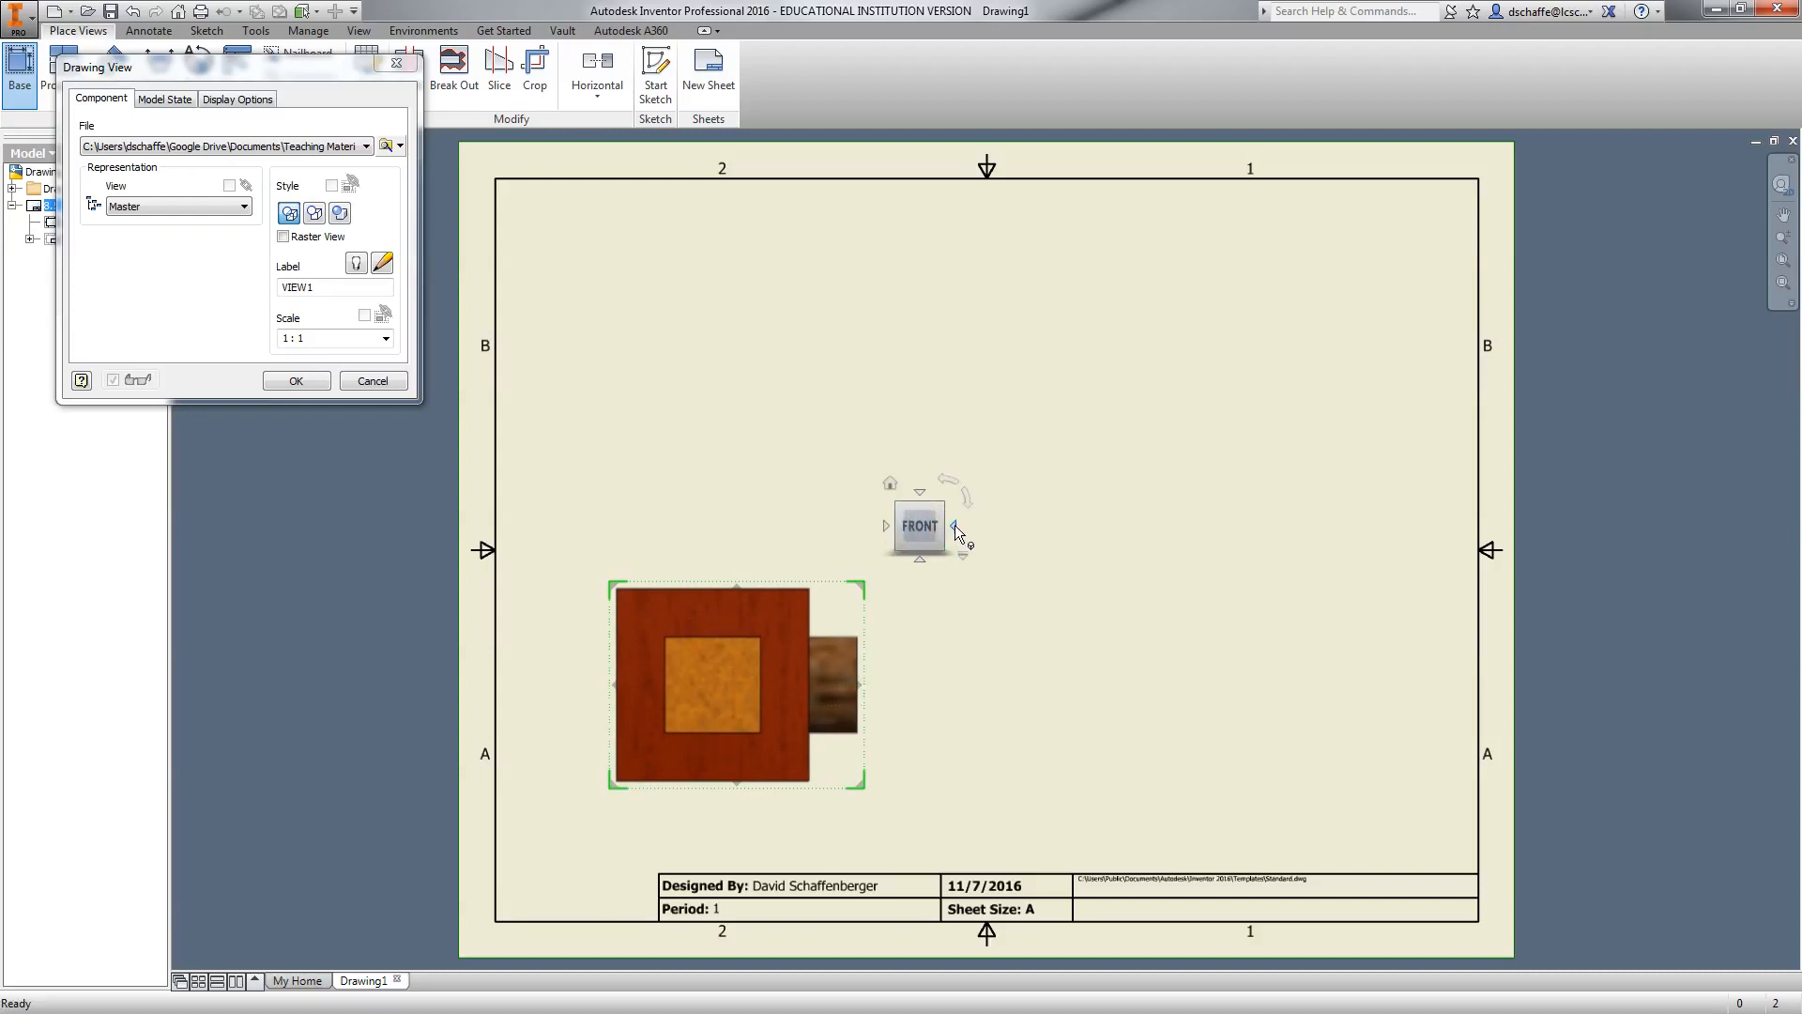
# Try the base view's other side orientations, return it to Front and shift it slightly down the sheet
pyautogui.click(954, 525)
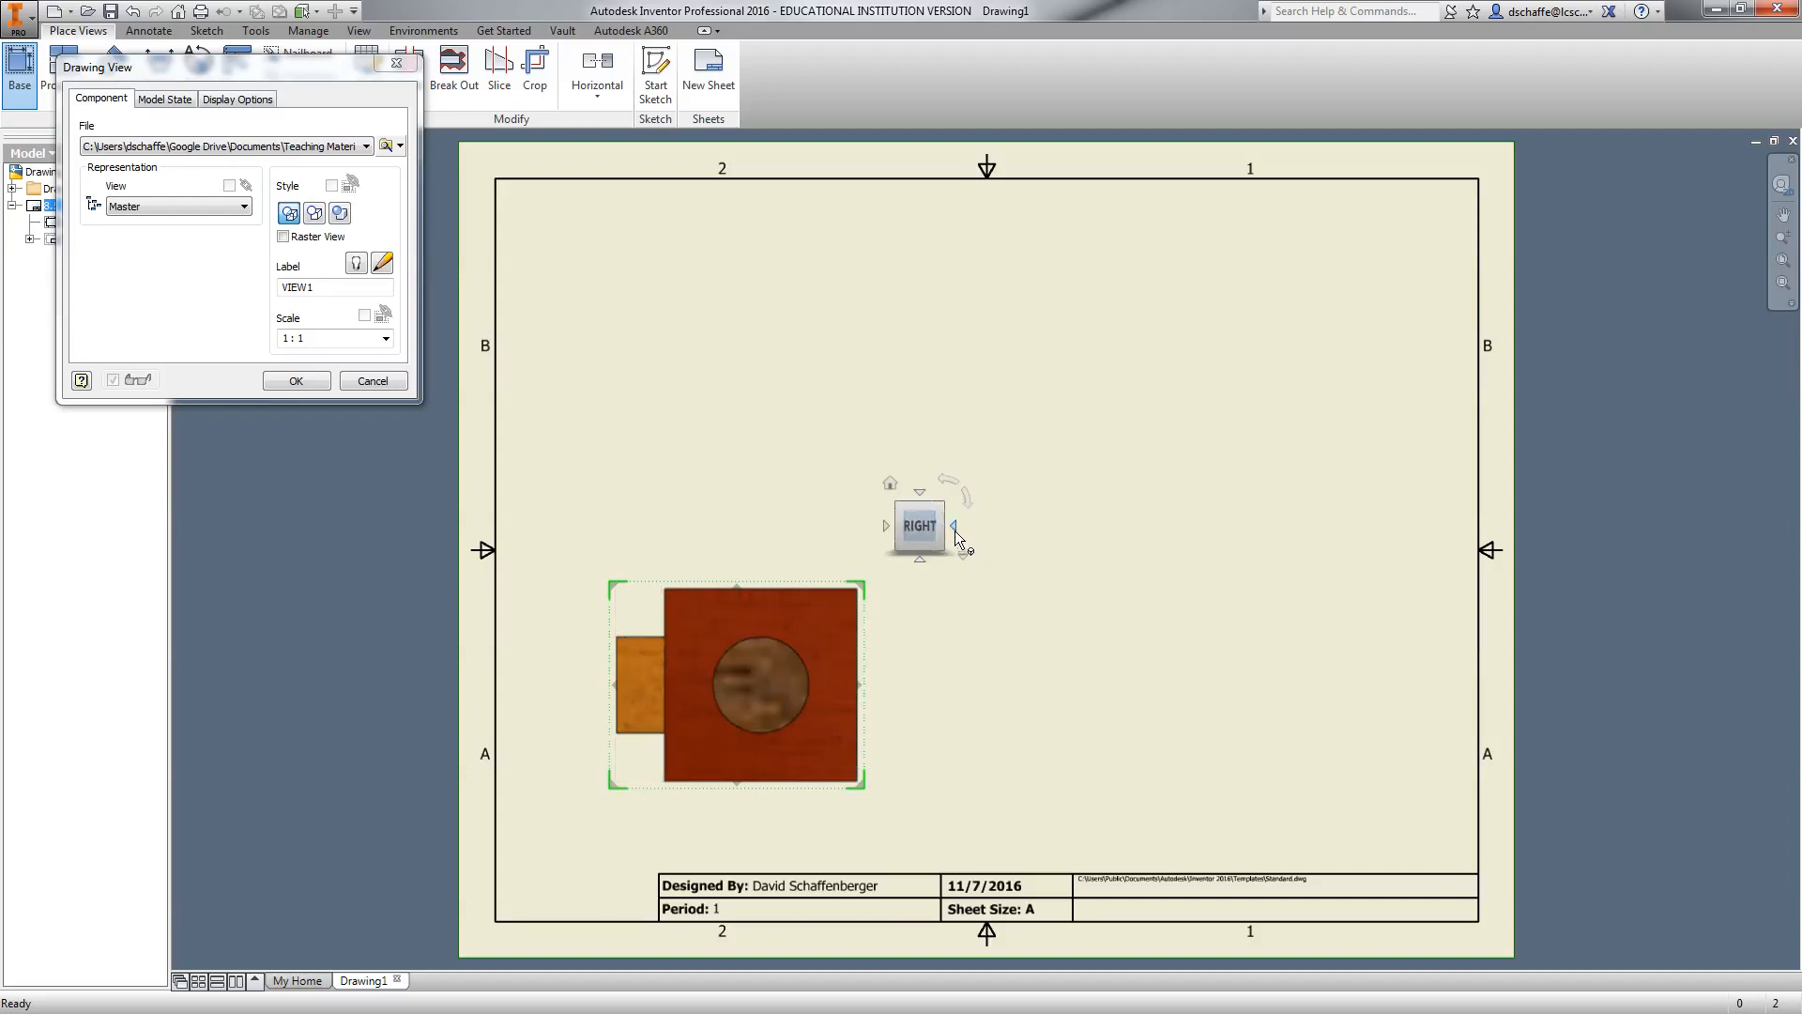
pyautogui.click(955, 526)
pyautogui.click(954, 526)
pyautogui.click(955, 527)
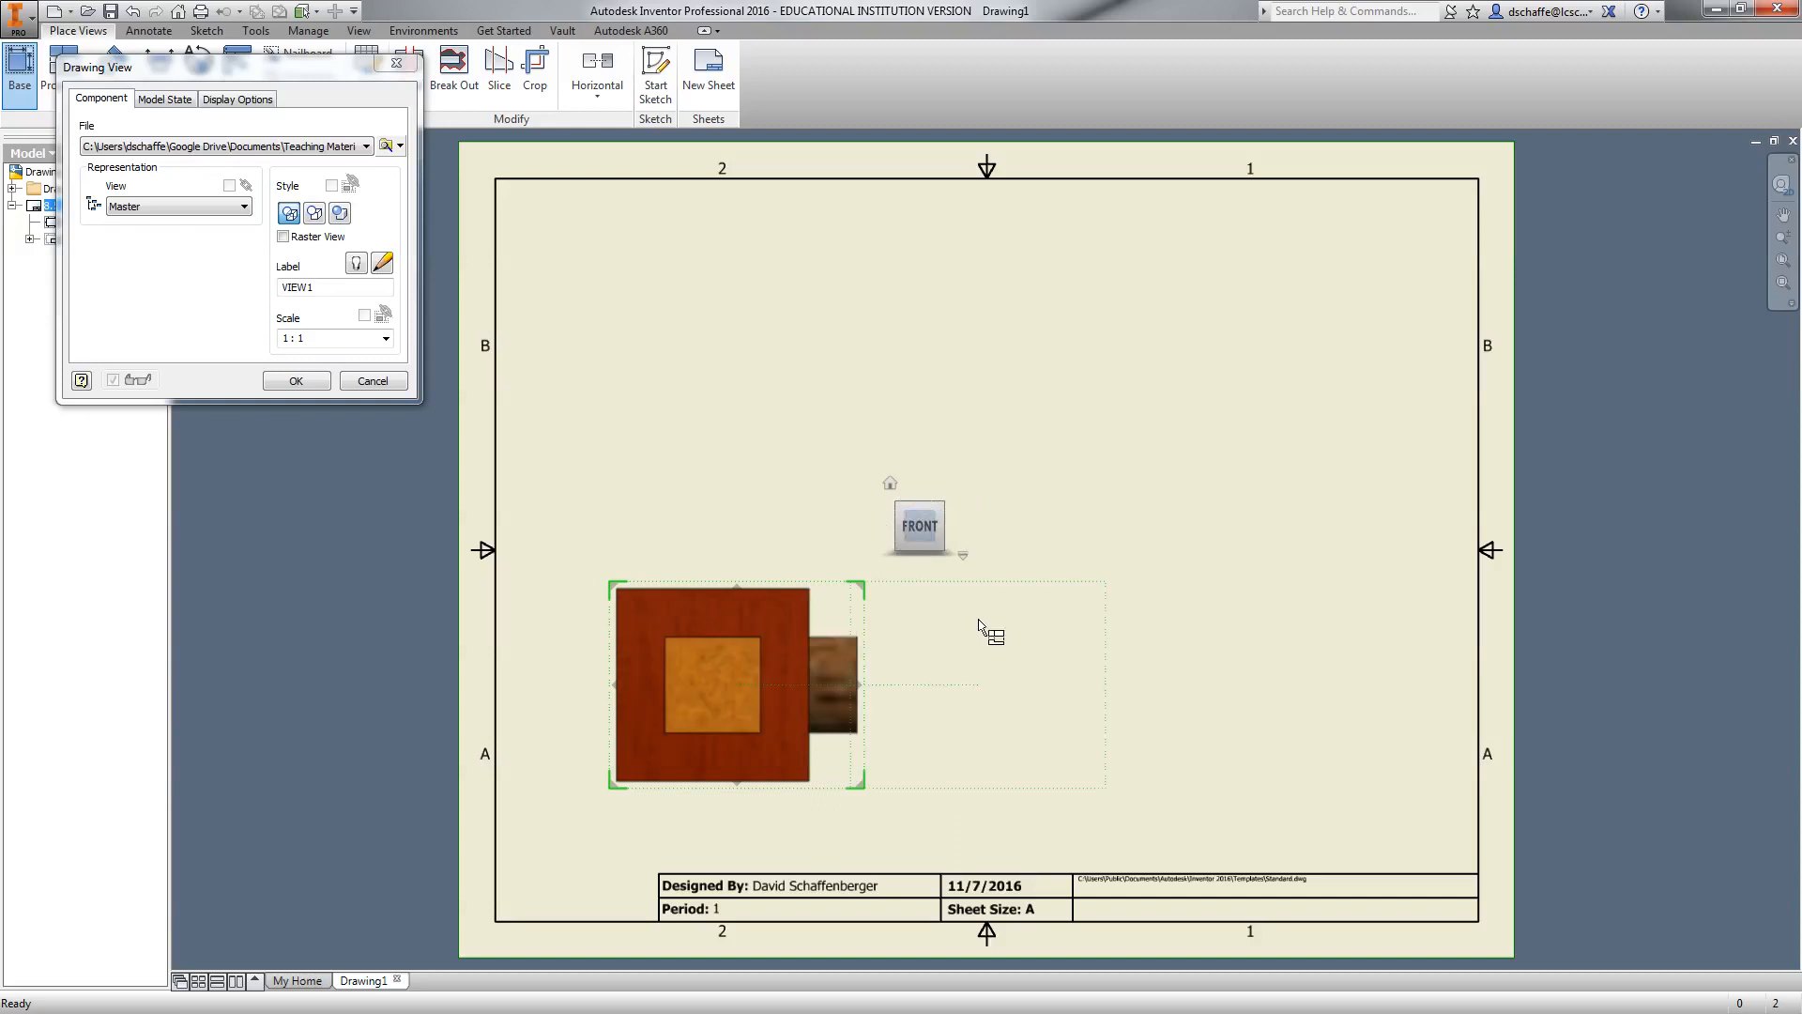
pyautogui.moveTo(730, 696); pyautogui.dragTo(741, 708)
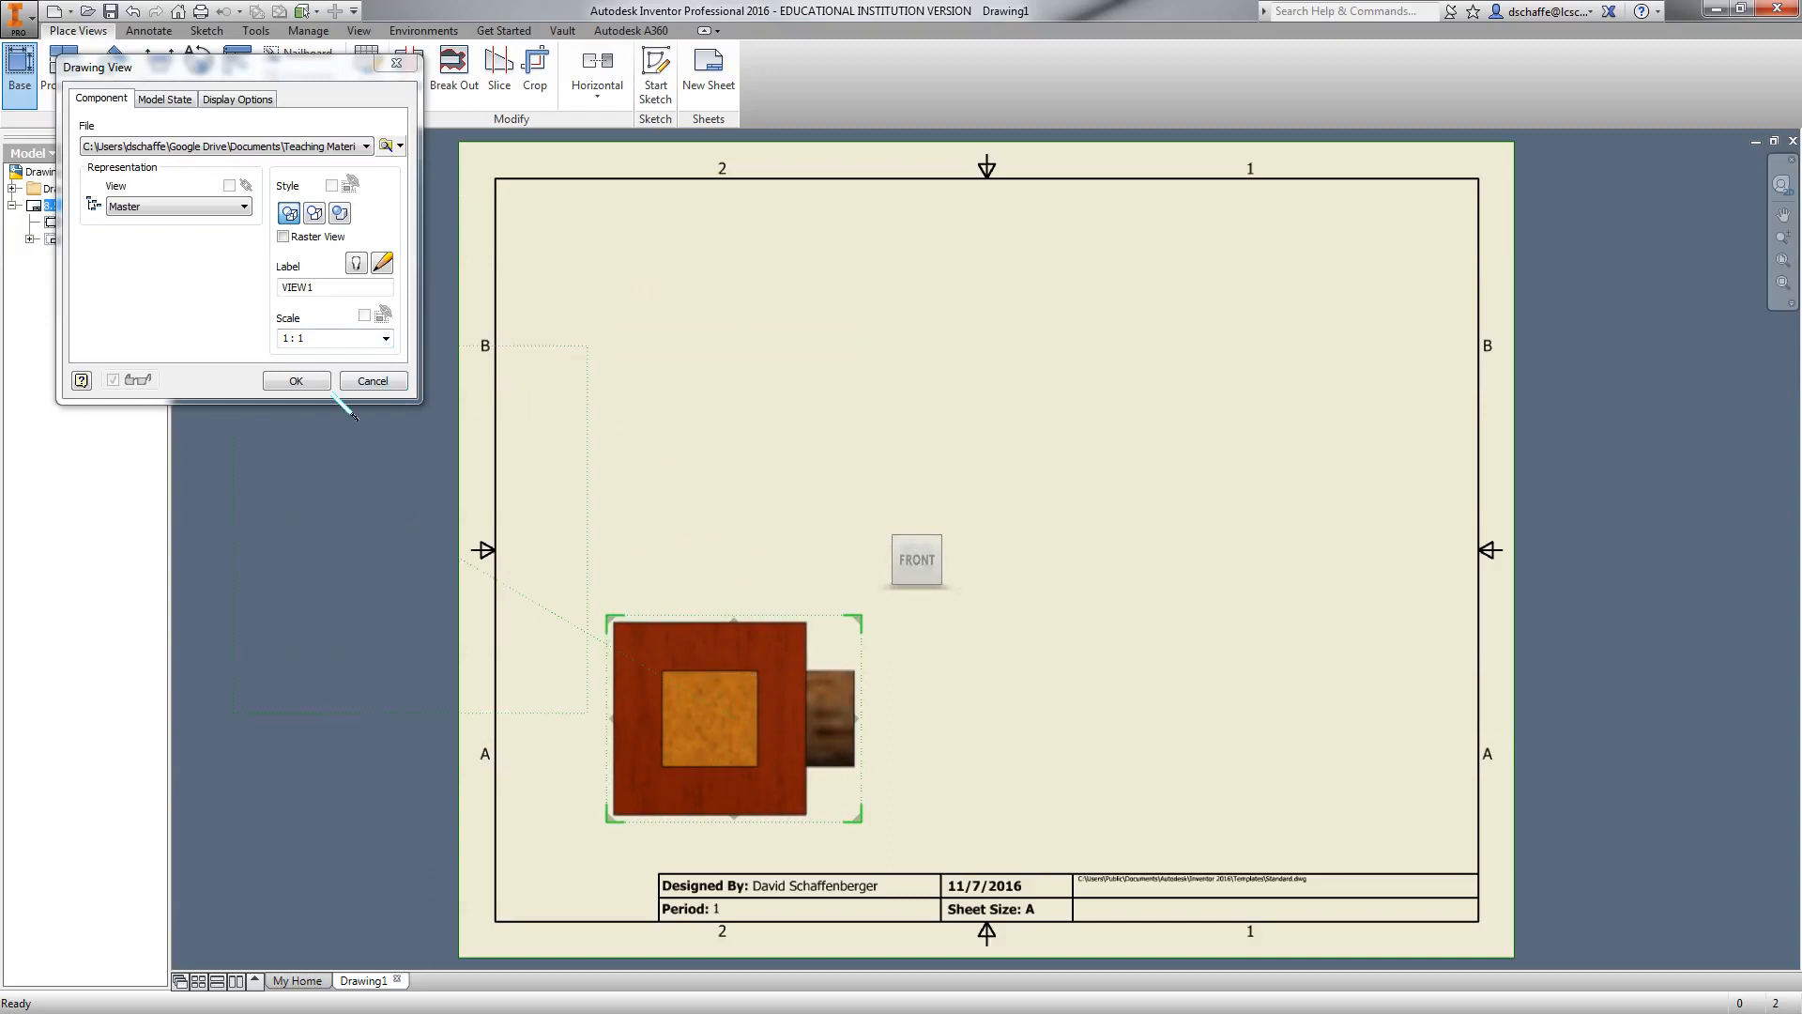
# Try scales of 1/2 and 2:1 on the base view and set it back to 1:1
pyautogui.click(386, 338)
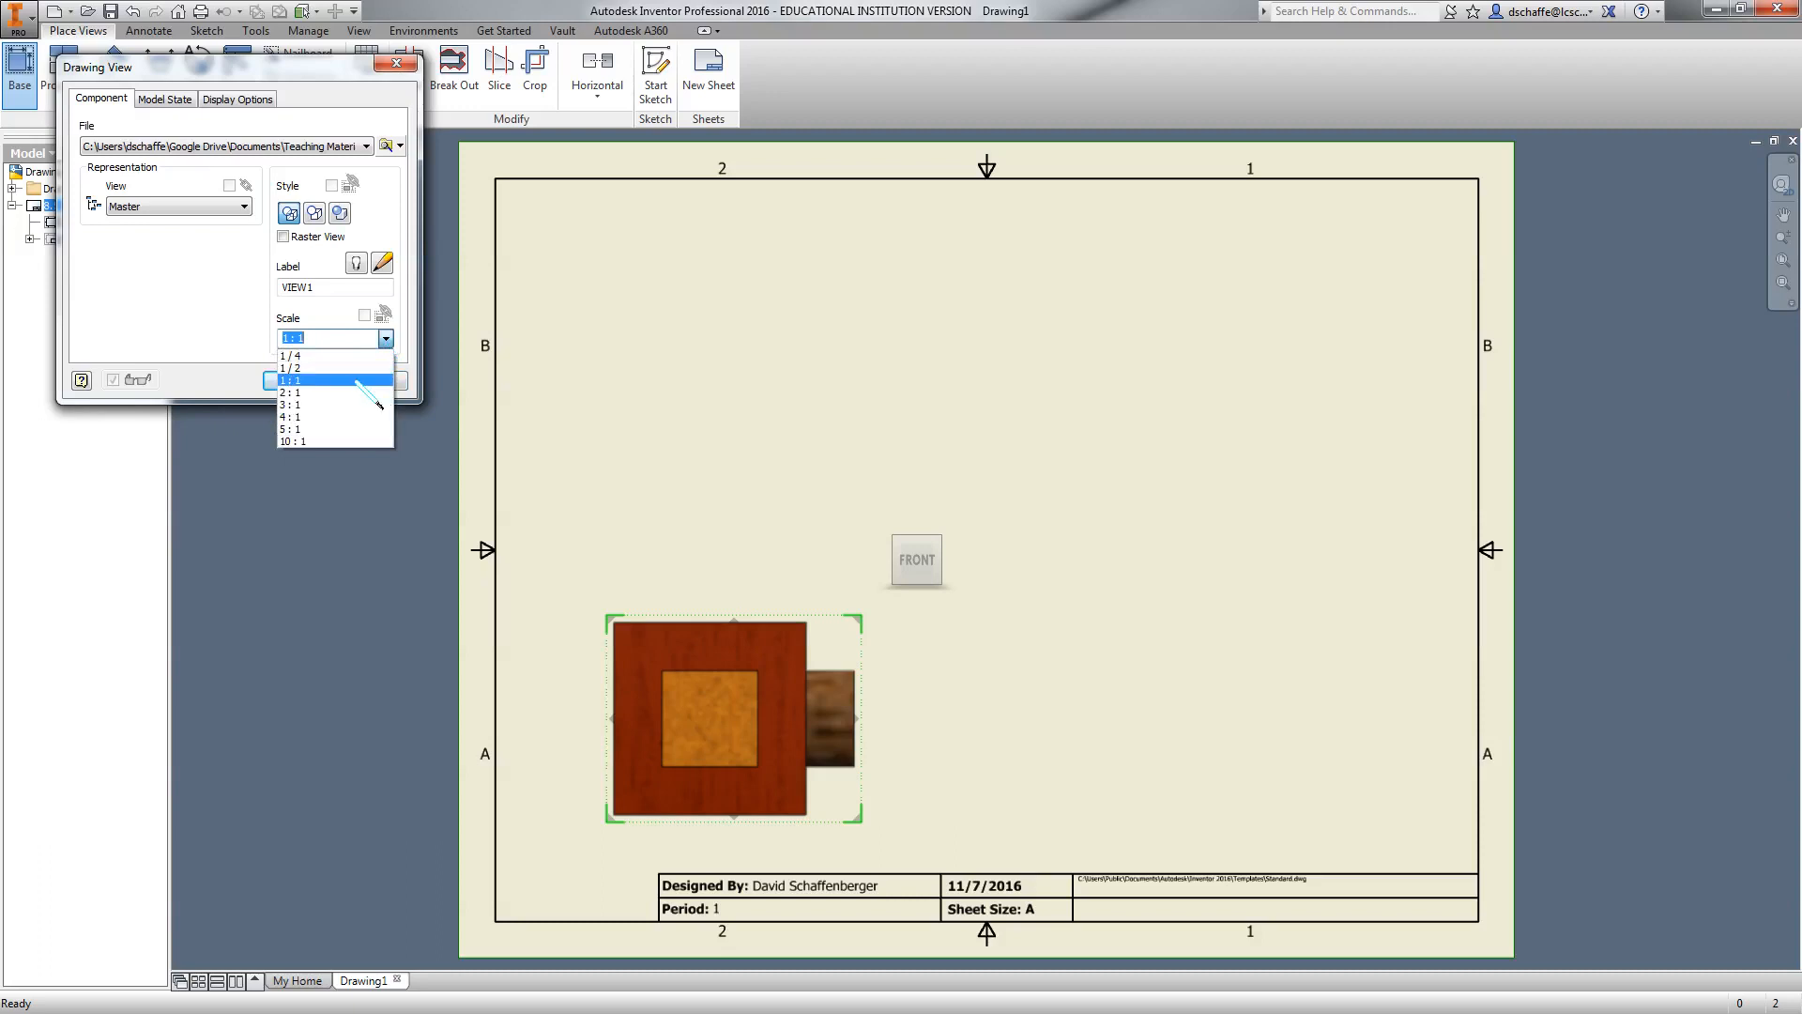
pyautogui.click(293, 368)
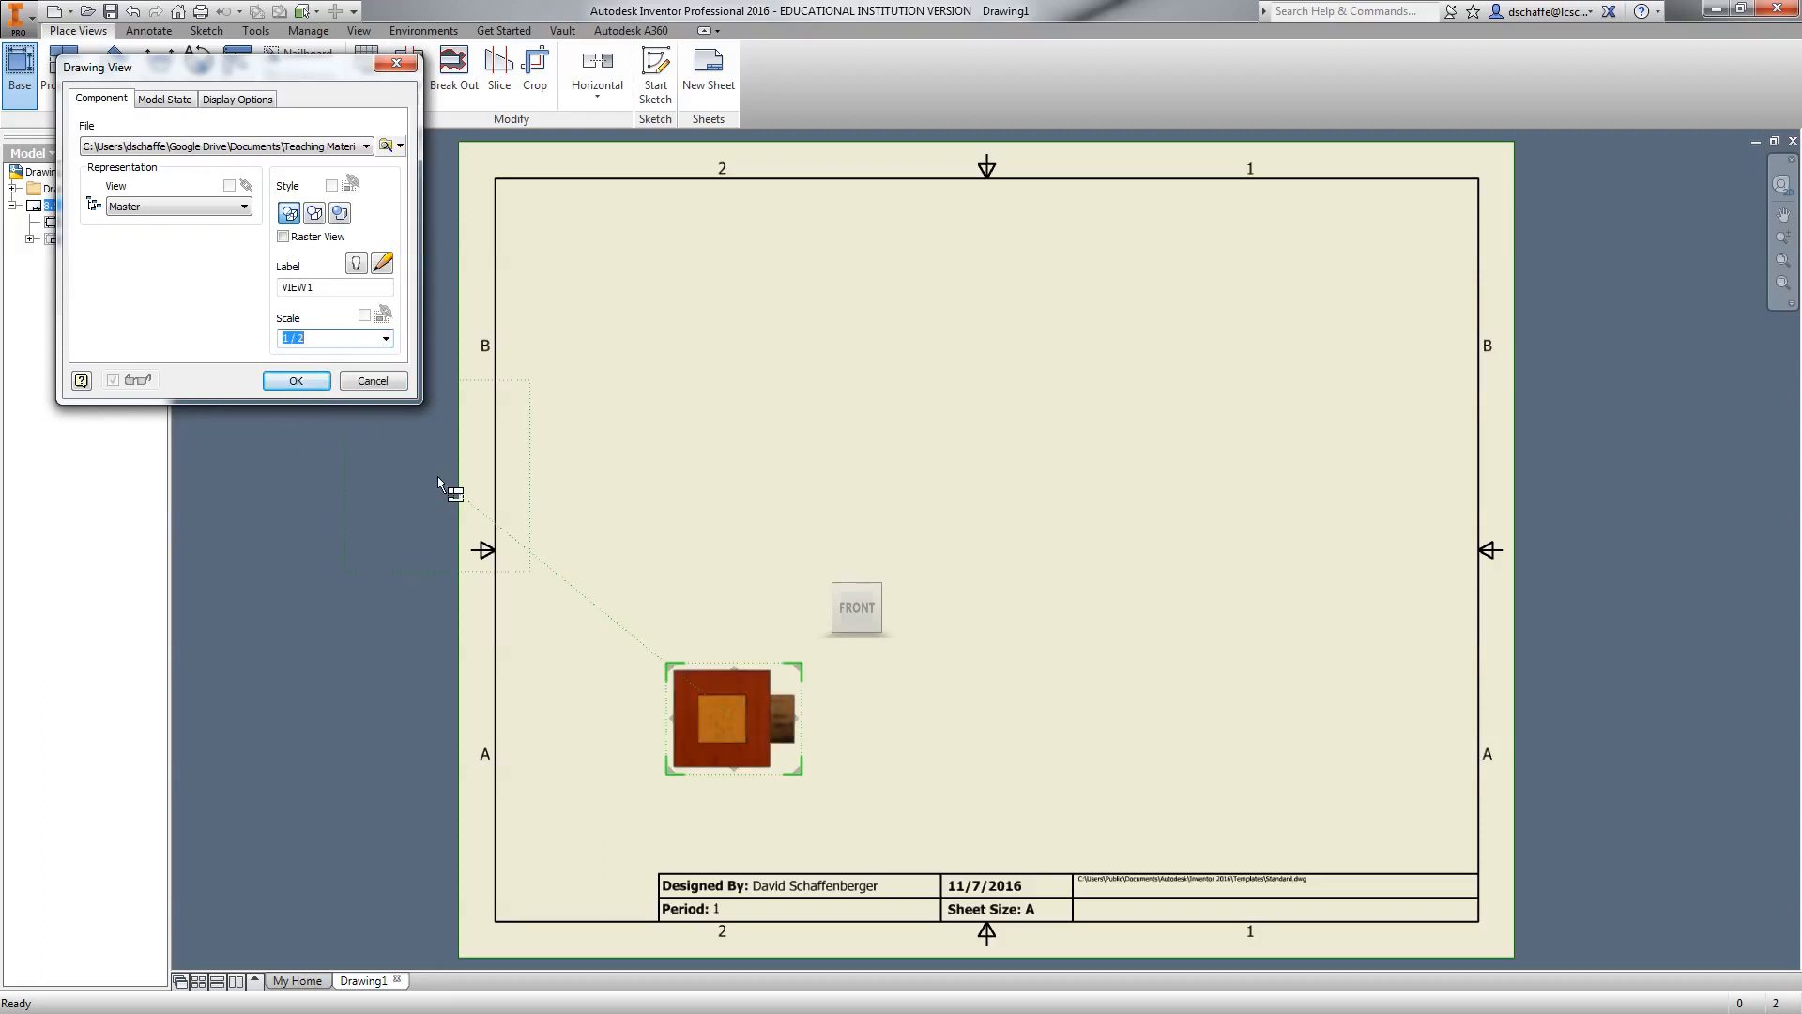
pyautogui.click(385, 338)
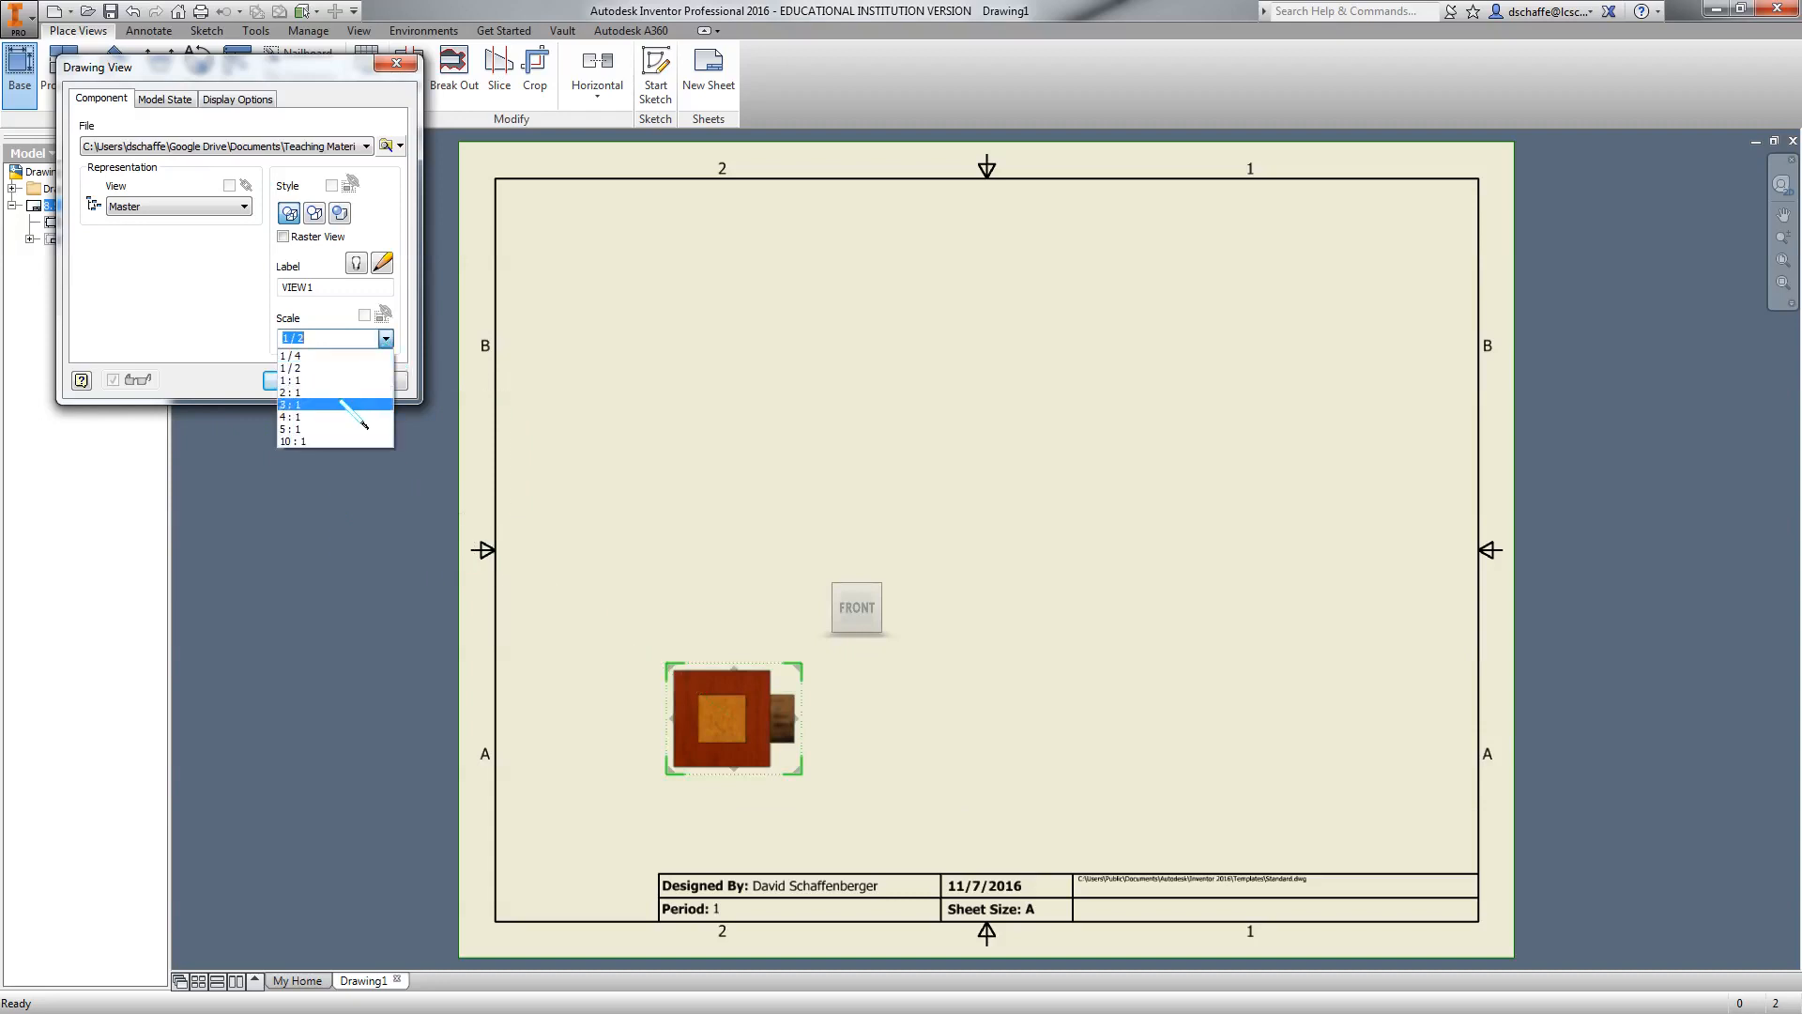
pyautogui.click(298, 391)
pyautogui.click(384, 338)
pyautogui.click(297, 380)
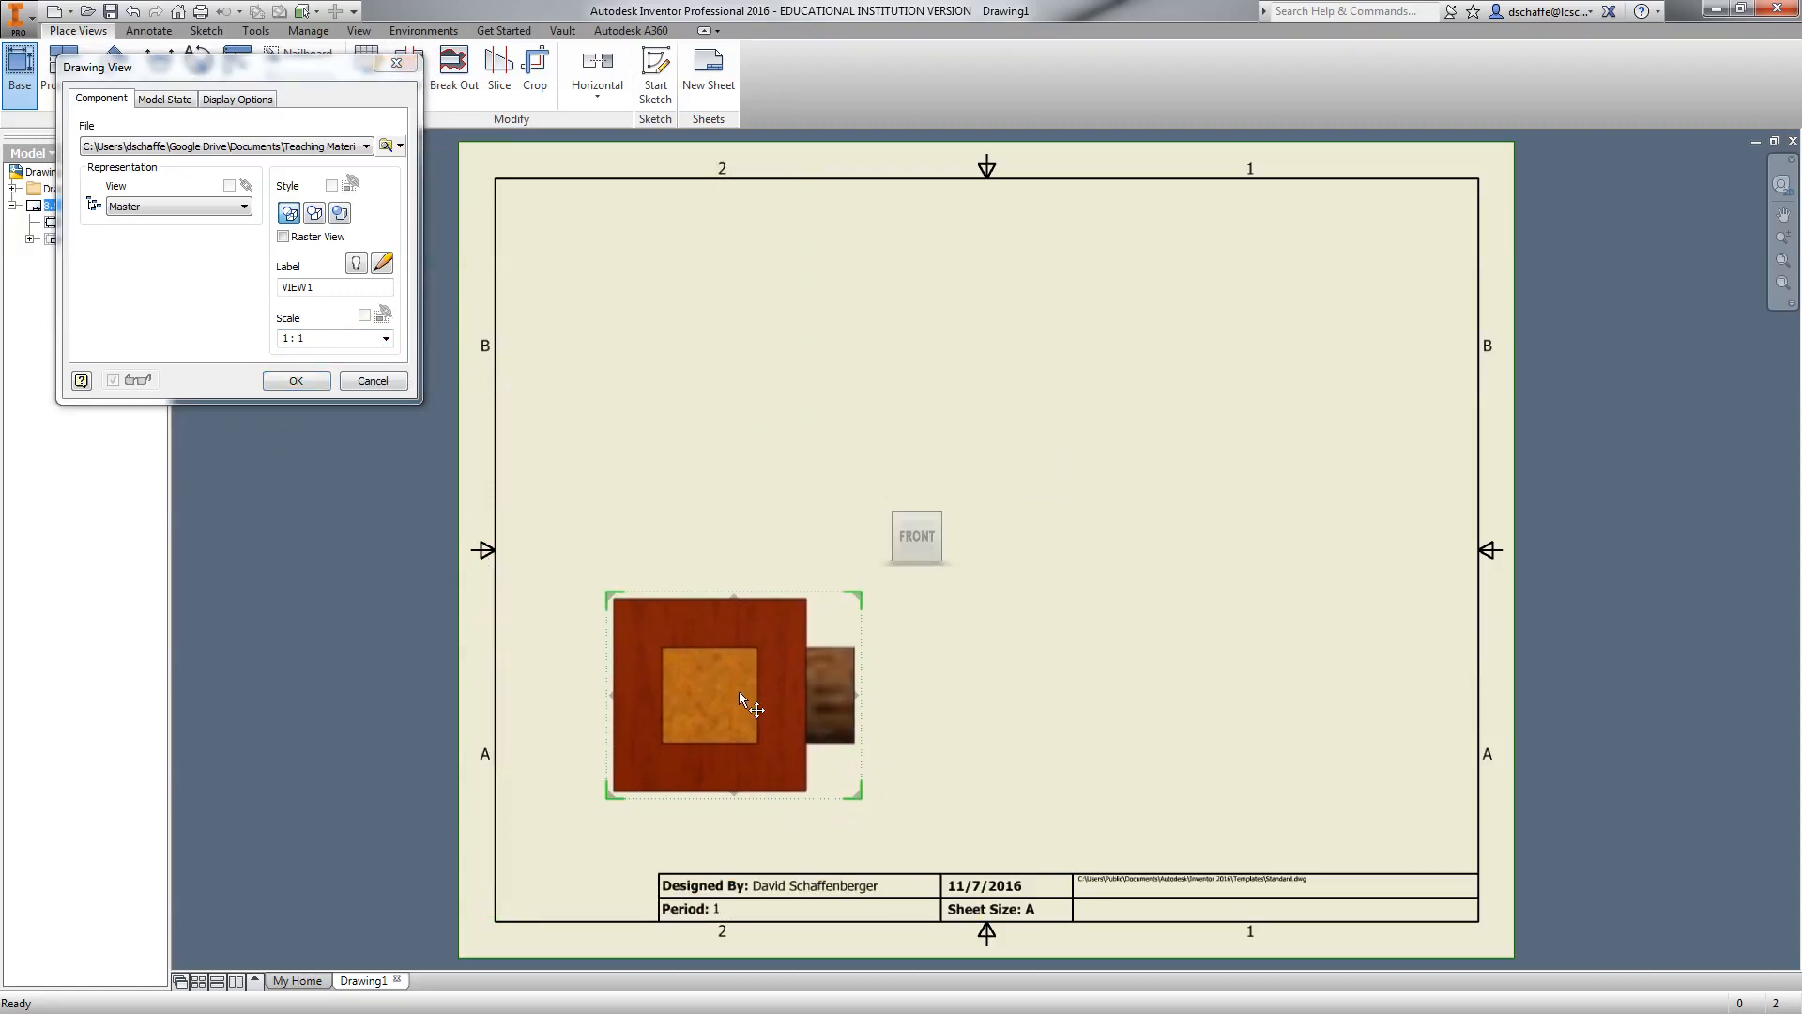
# Project a top view above the front view, a right-side view beside it and an isometric view in the upper-right area of the sheet
pyautogui.click(696, 692)
pyautogui.click(705, 379)
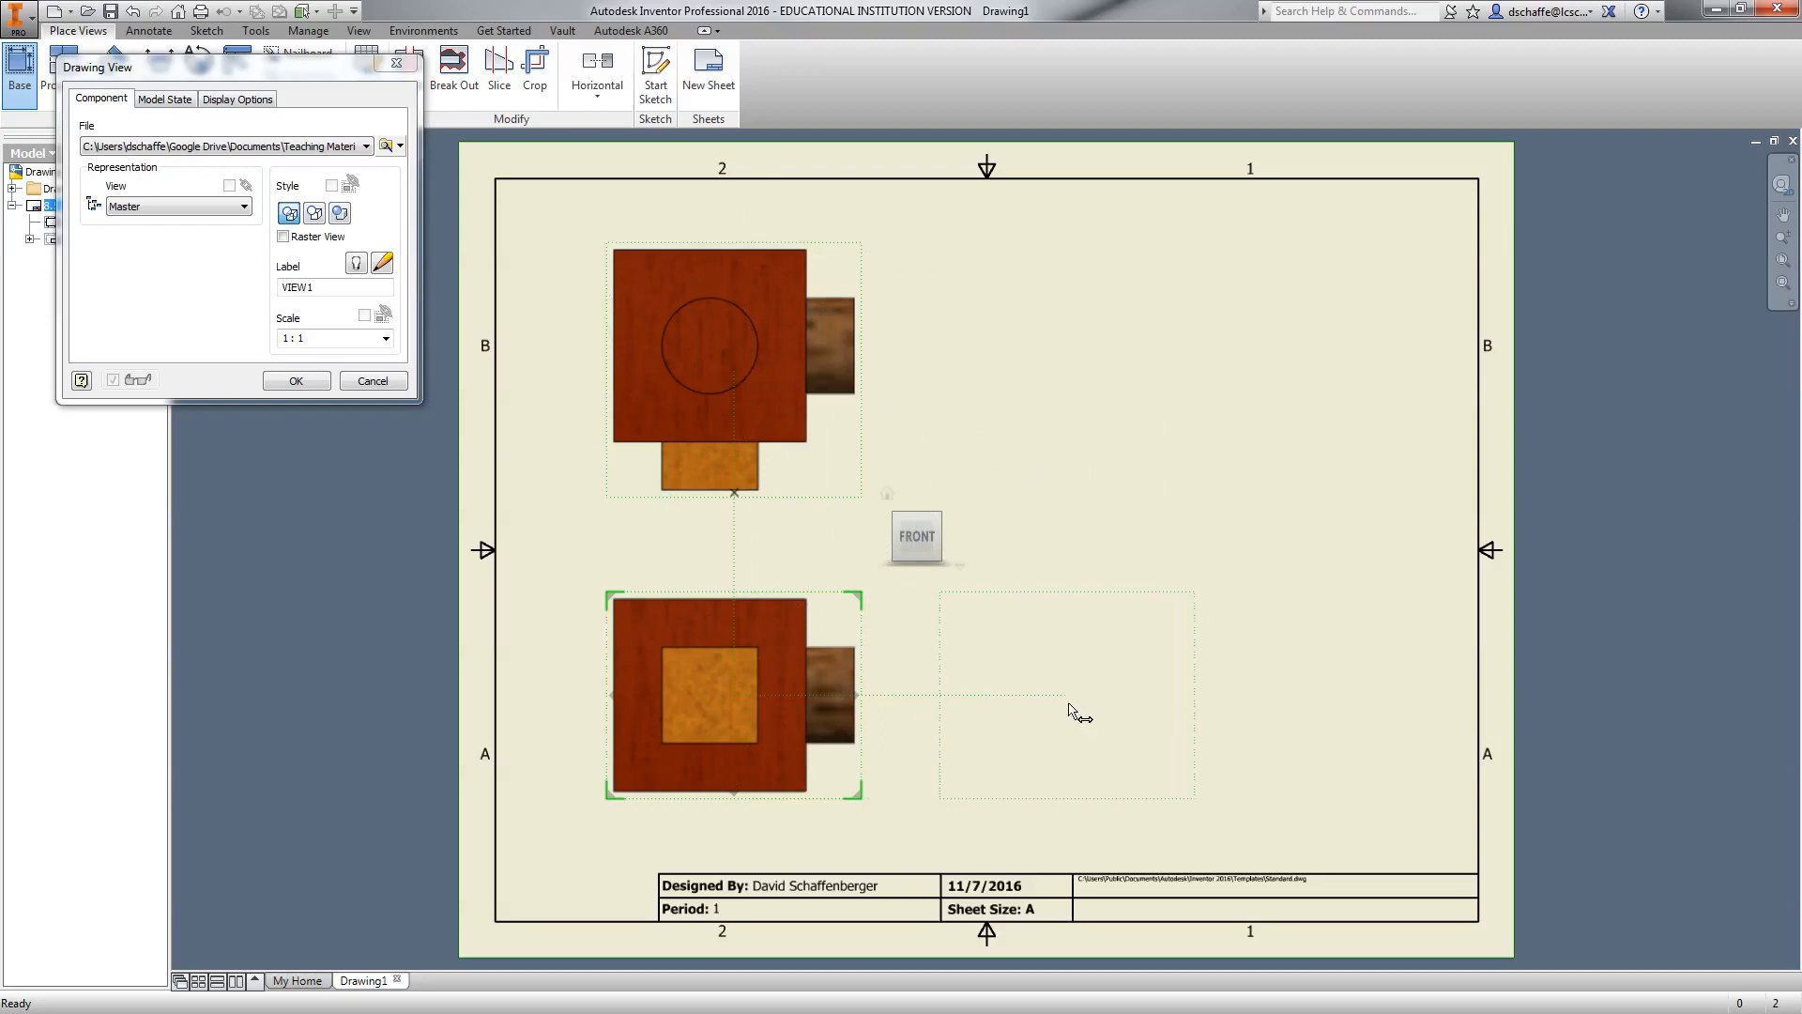
pyautogui.click(1070, 711)
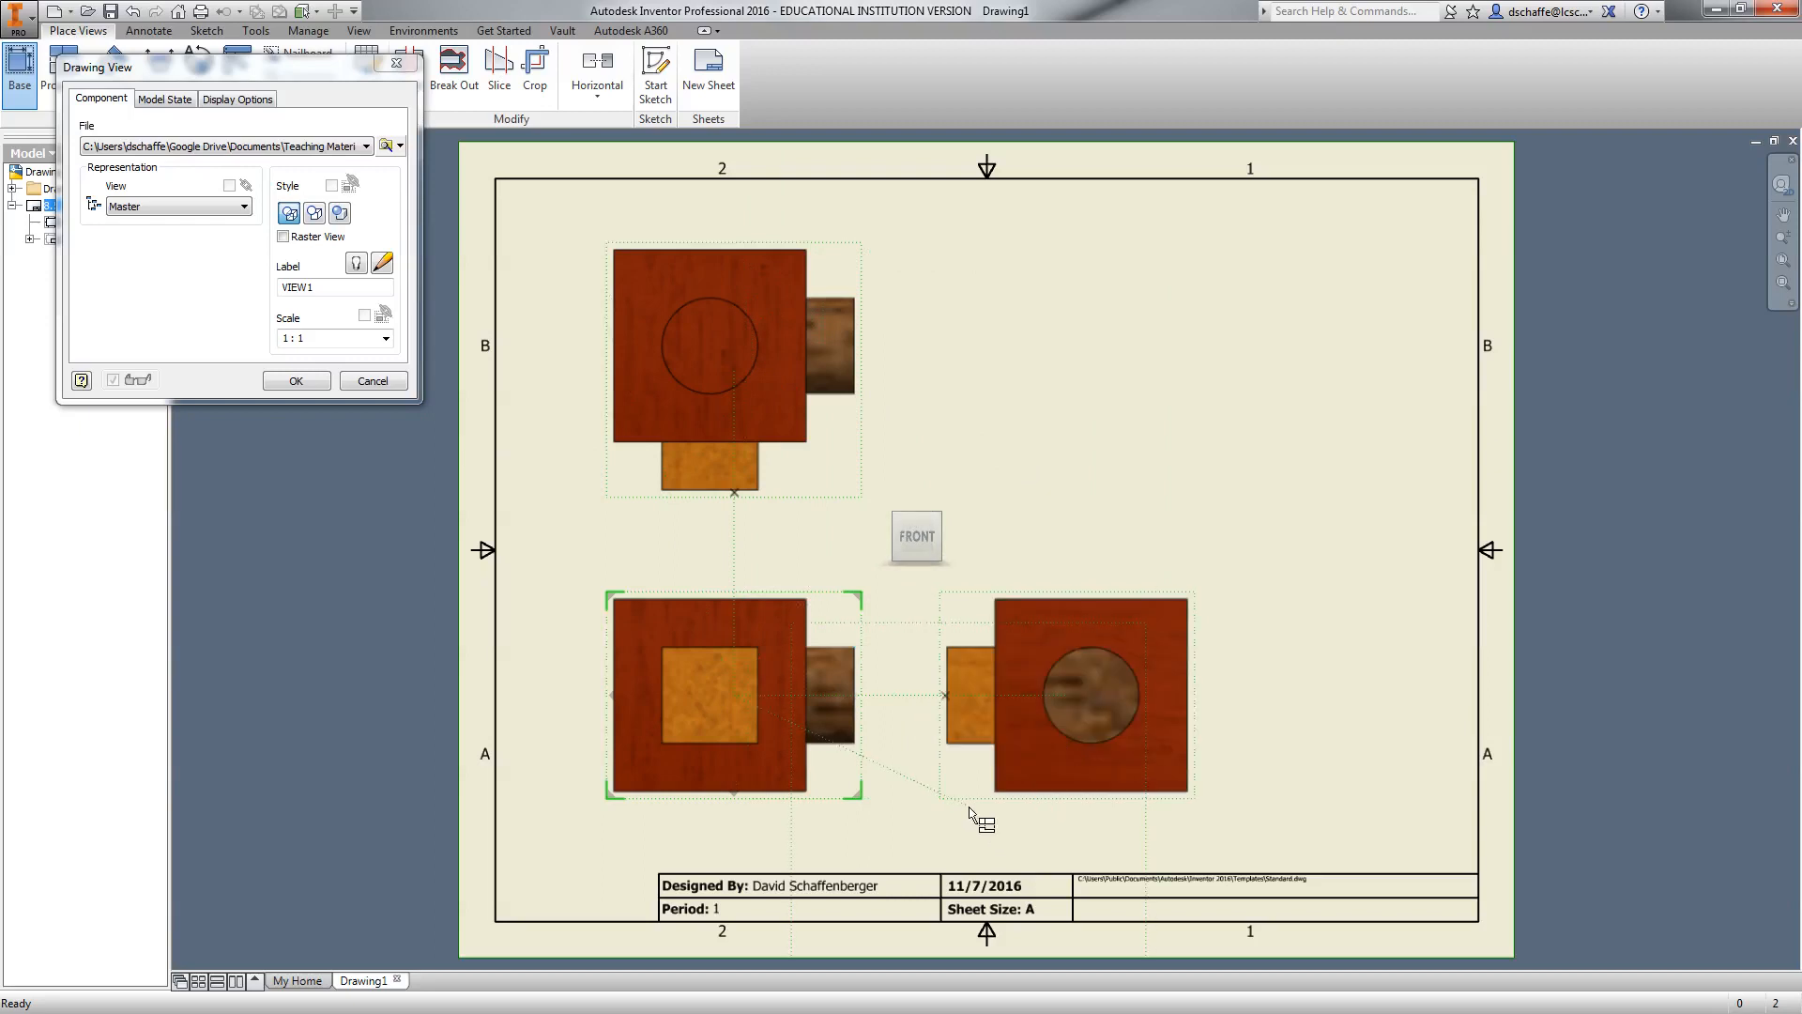
pyautogui.click(1084, 403)
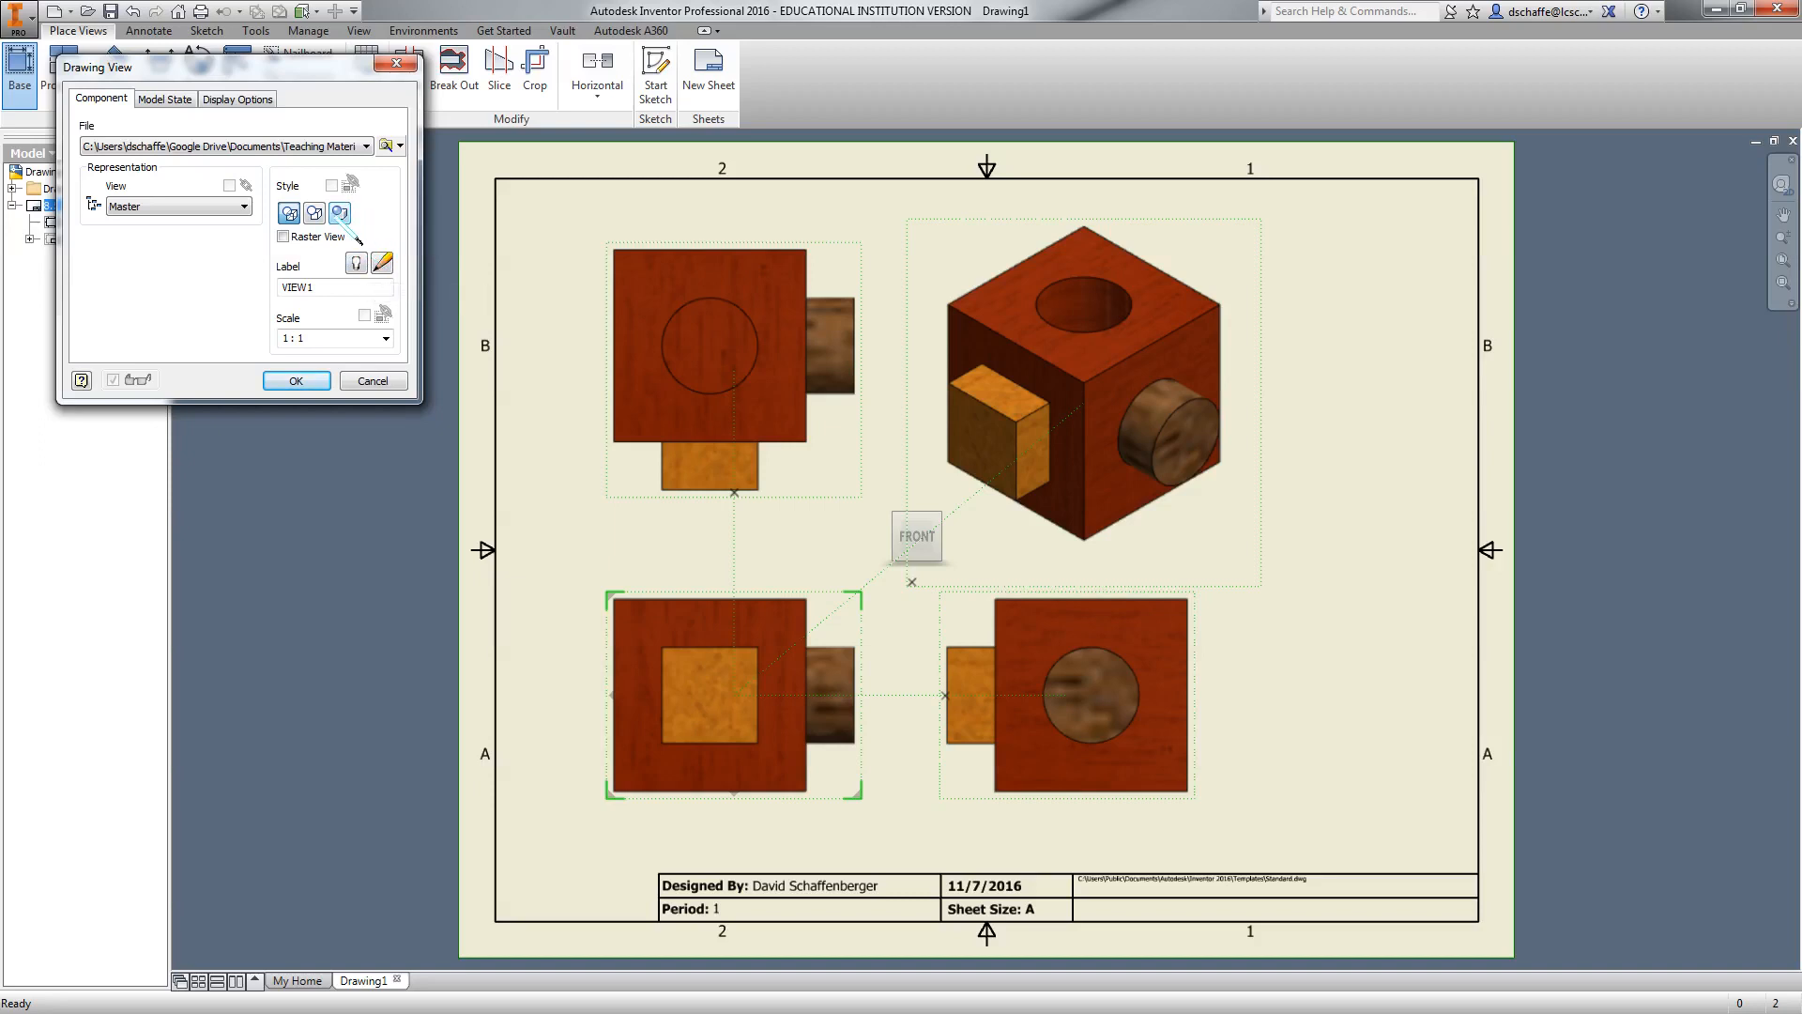
pyautogui.click(307, 385)
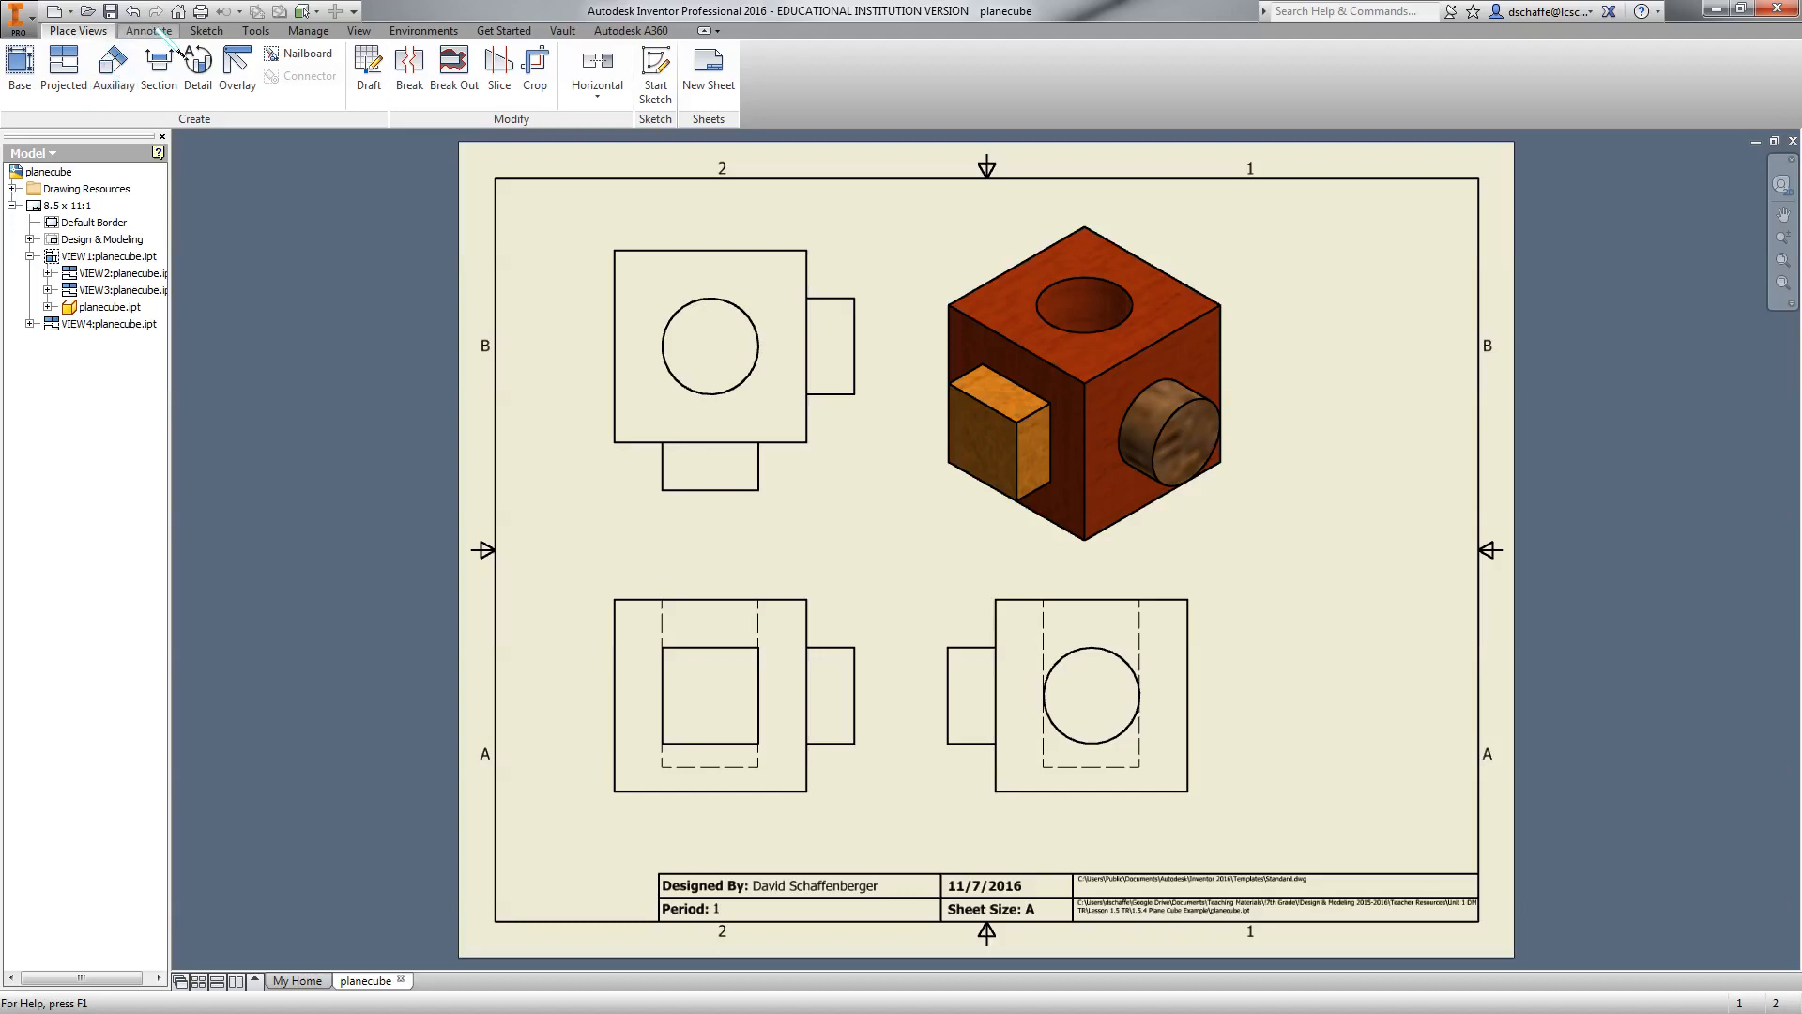
# Dimension the width of the small block below the square in the top view, with editing of dimensions on creation turned off
pyautogui.click(166, 34)
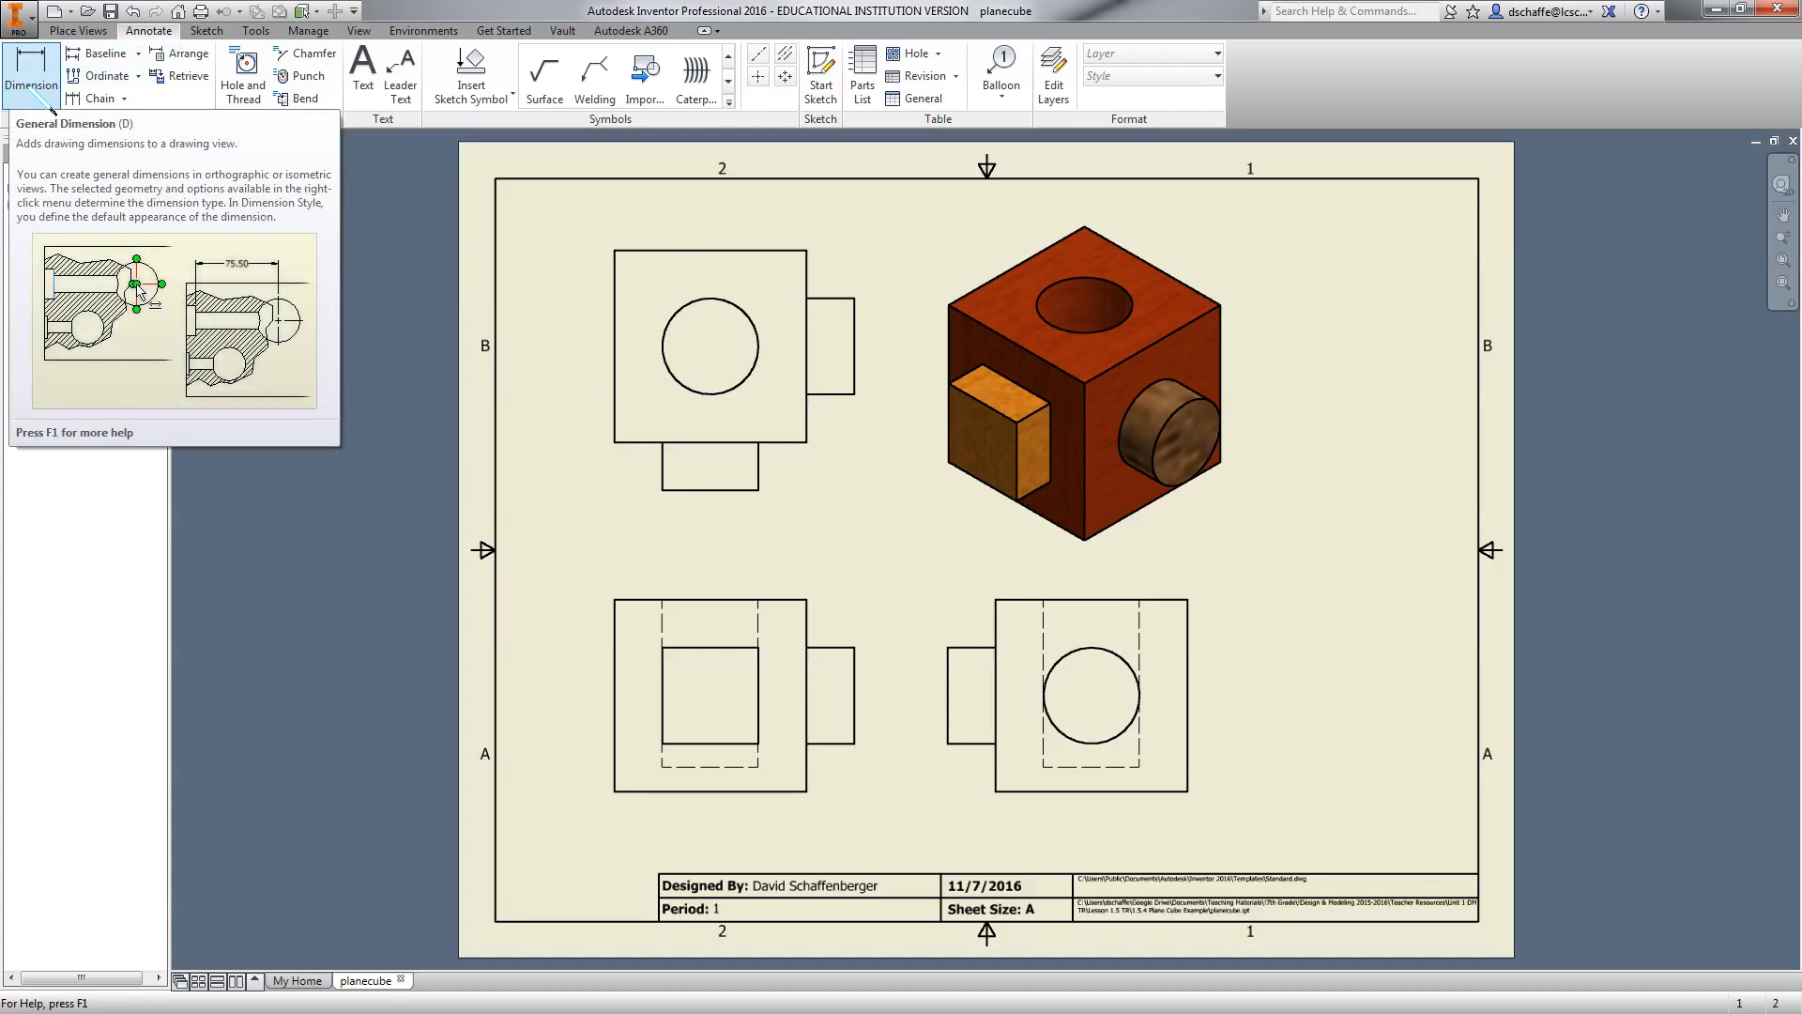
pyautogui.click(34, 85)
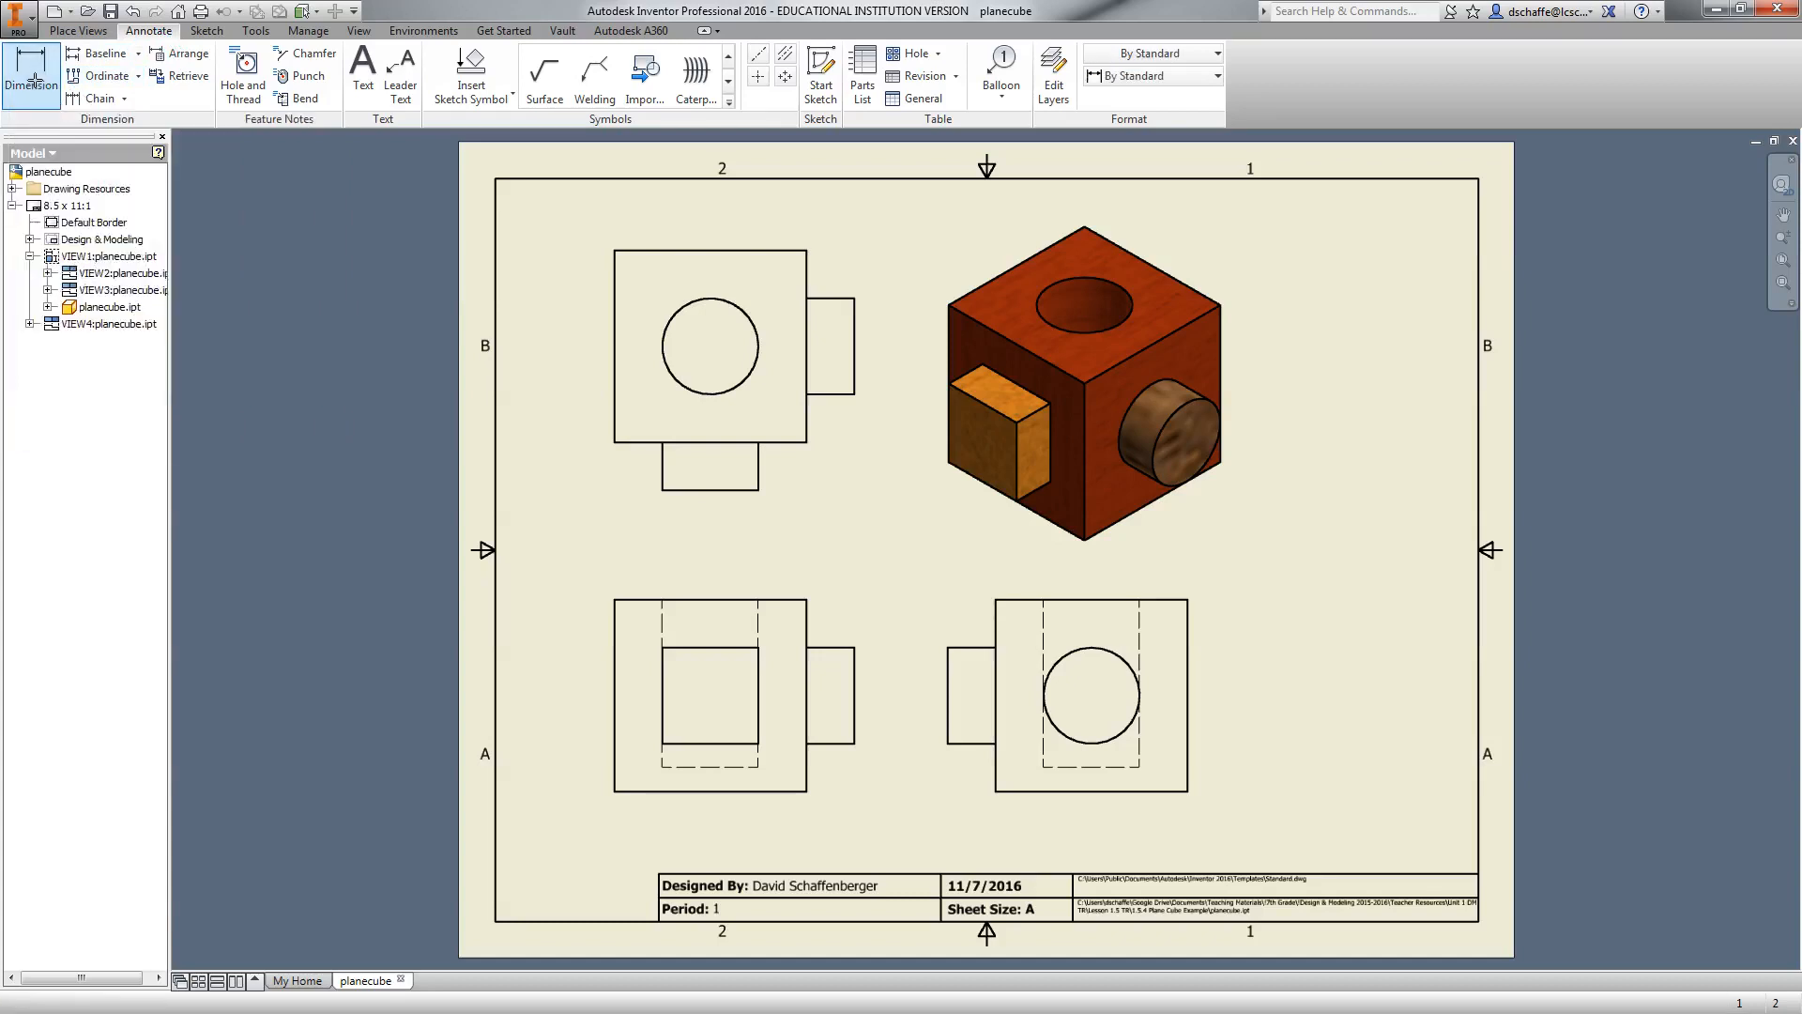
pyautogui.click(695, 490)
pyautogui.click(709, 522)
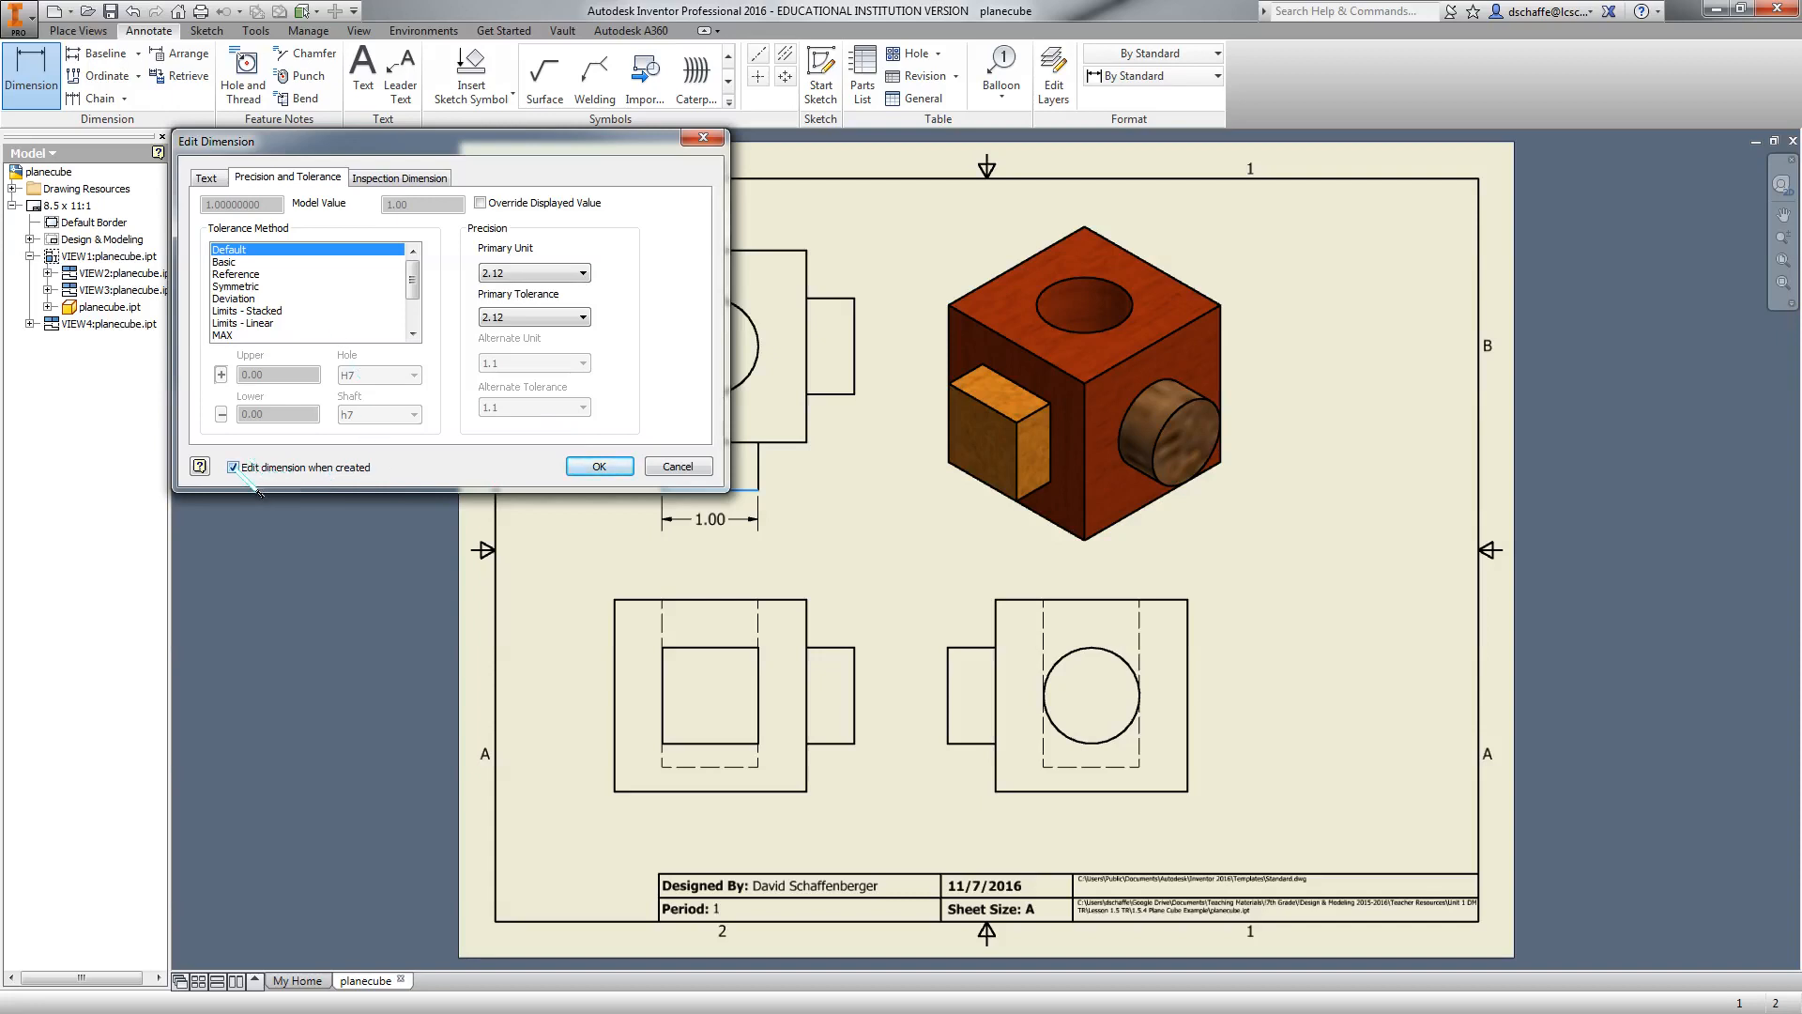
pyautogui.click(597, 466)
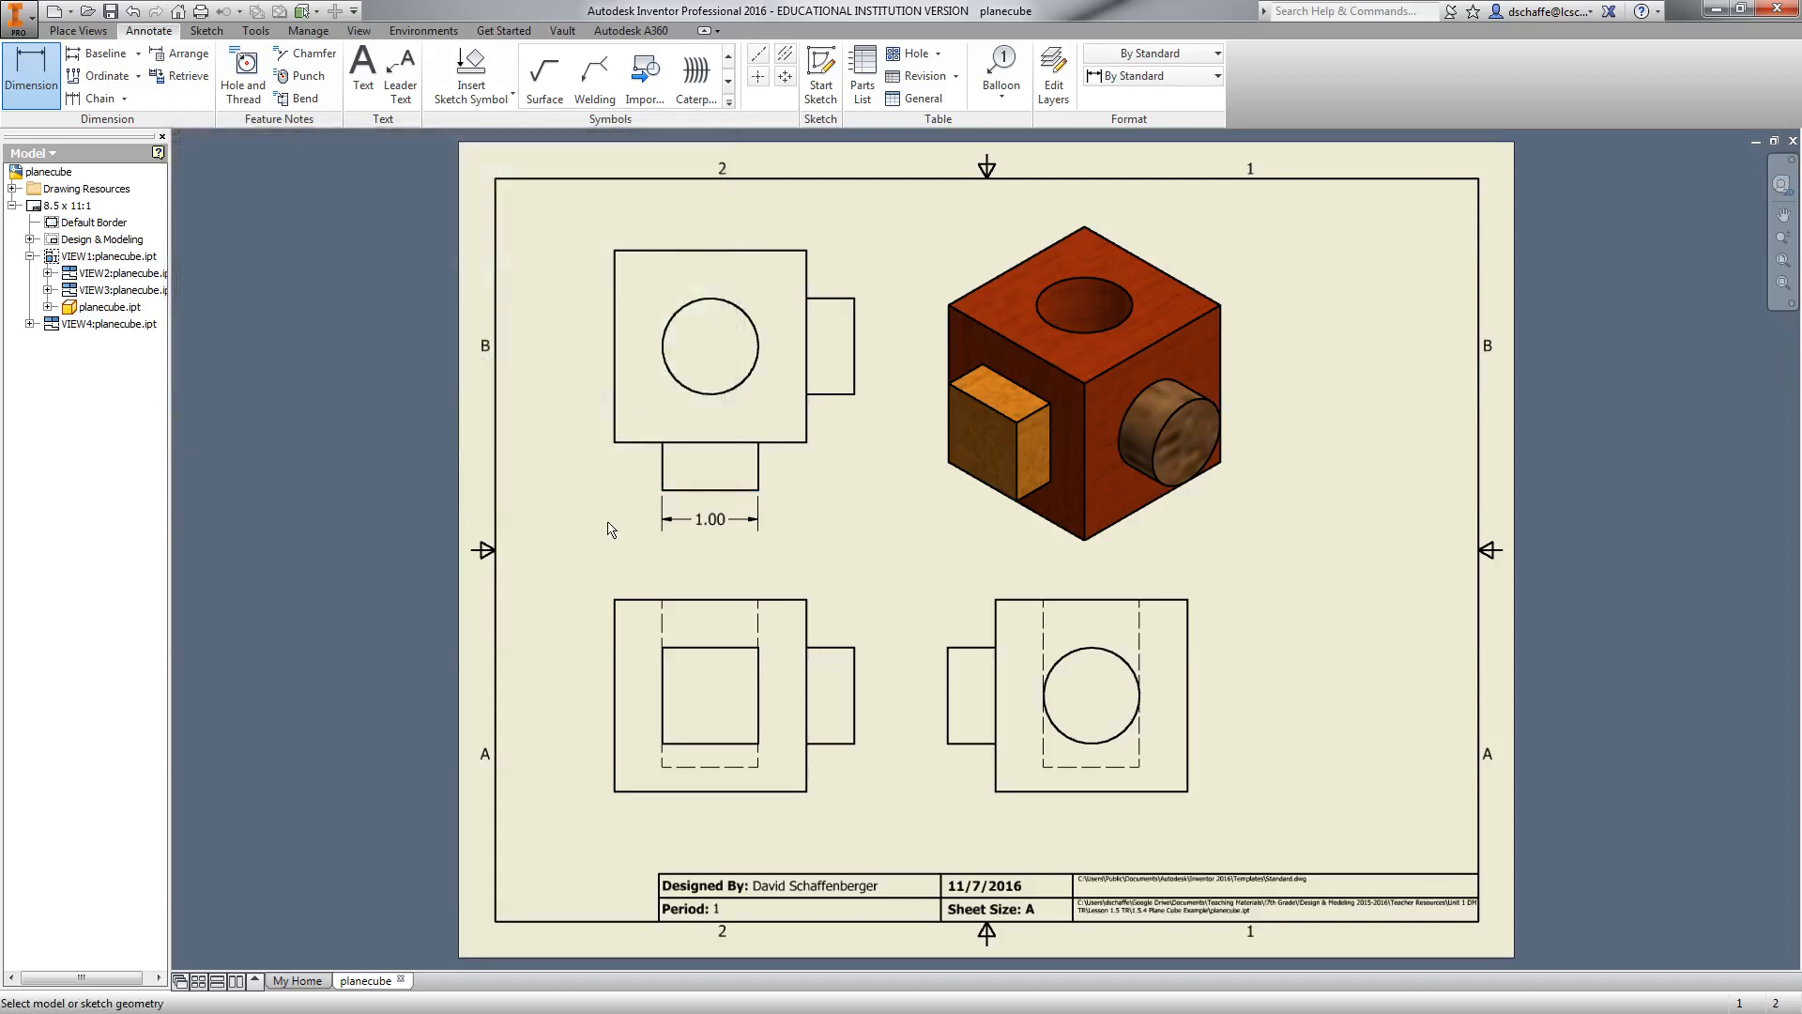
# Dimension the horizontal distance from the small block's right edge to the cube's right edge in the top view, in line with the block's width dimension
pyautogui.click(758, 479)
pyautogui.click(807, 443)
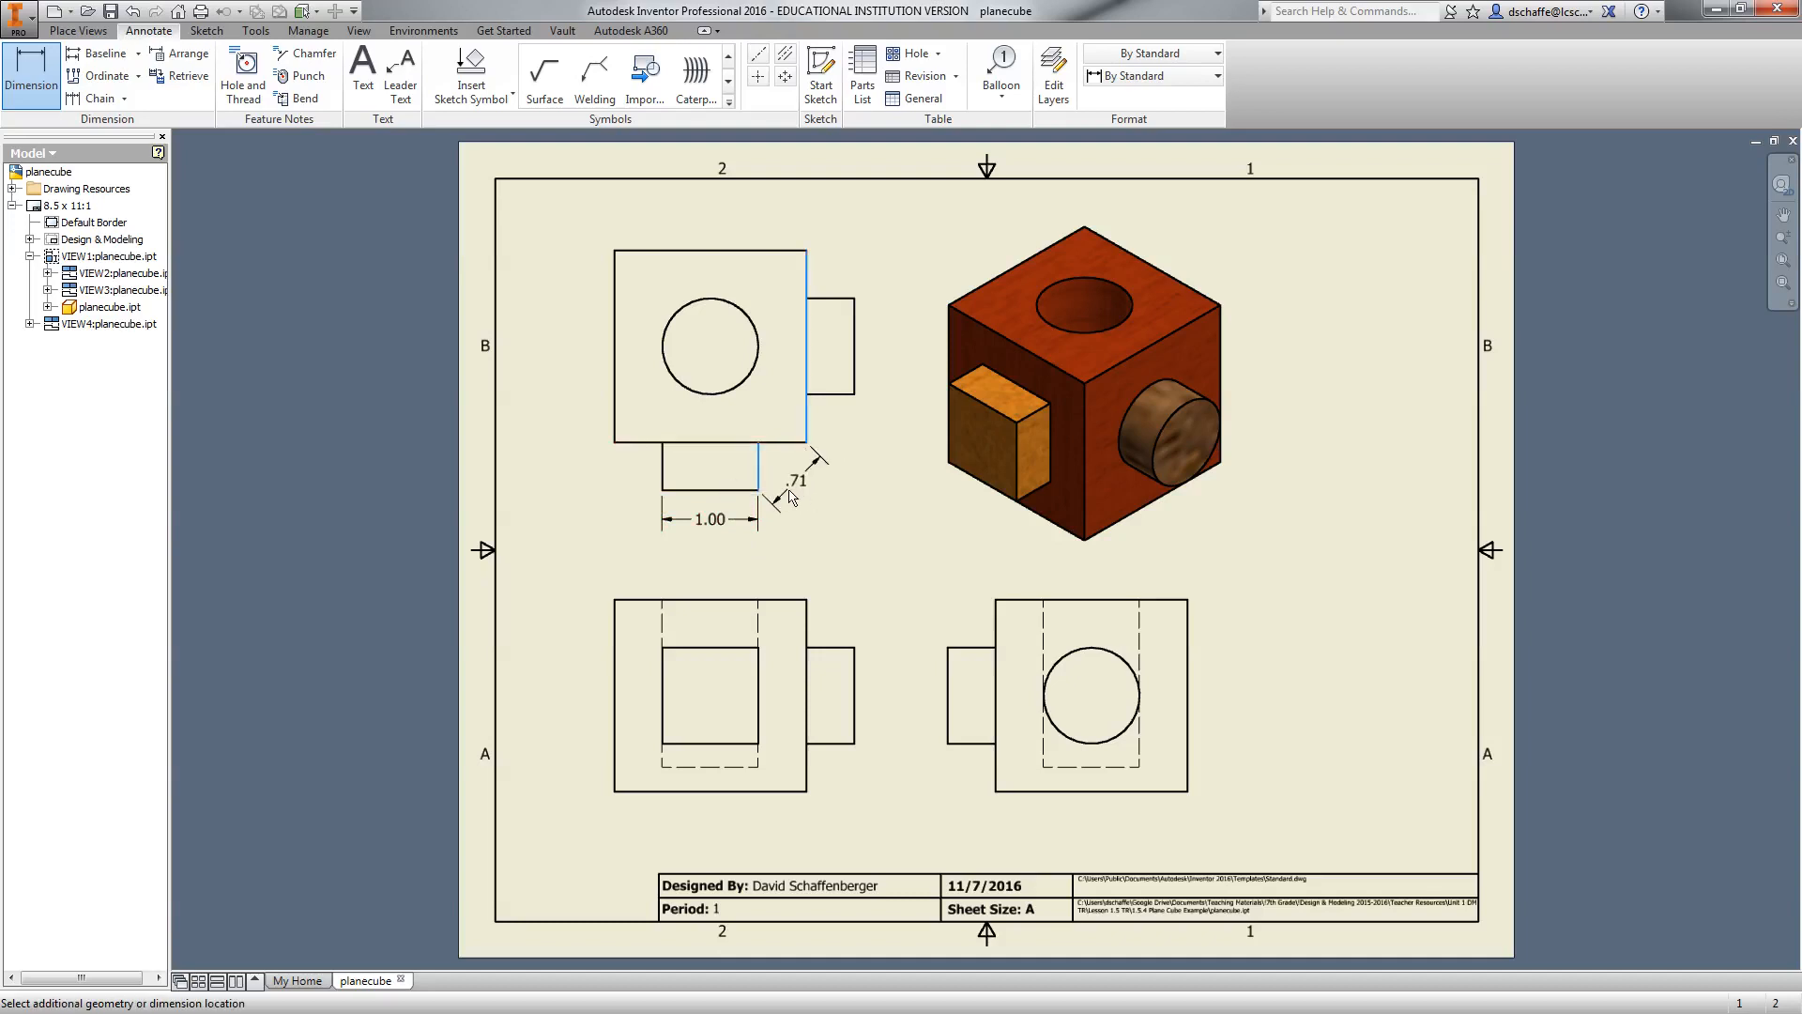
pyautogui.click(784, 518)
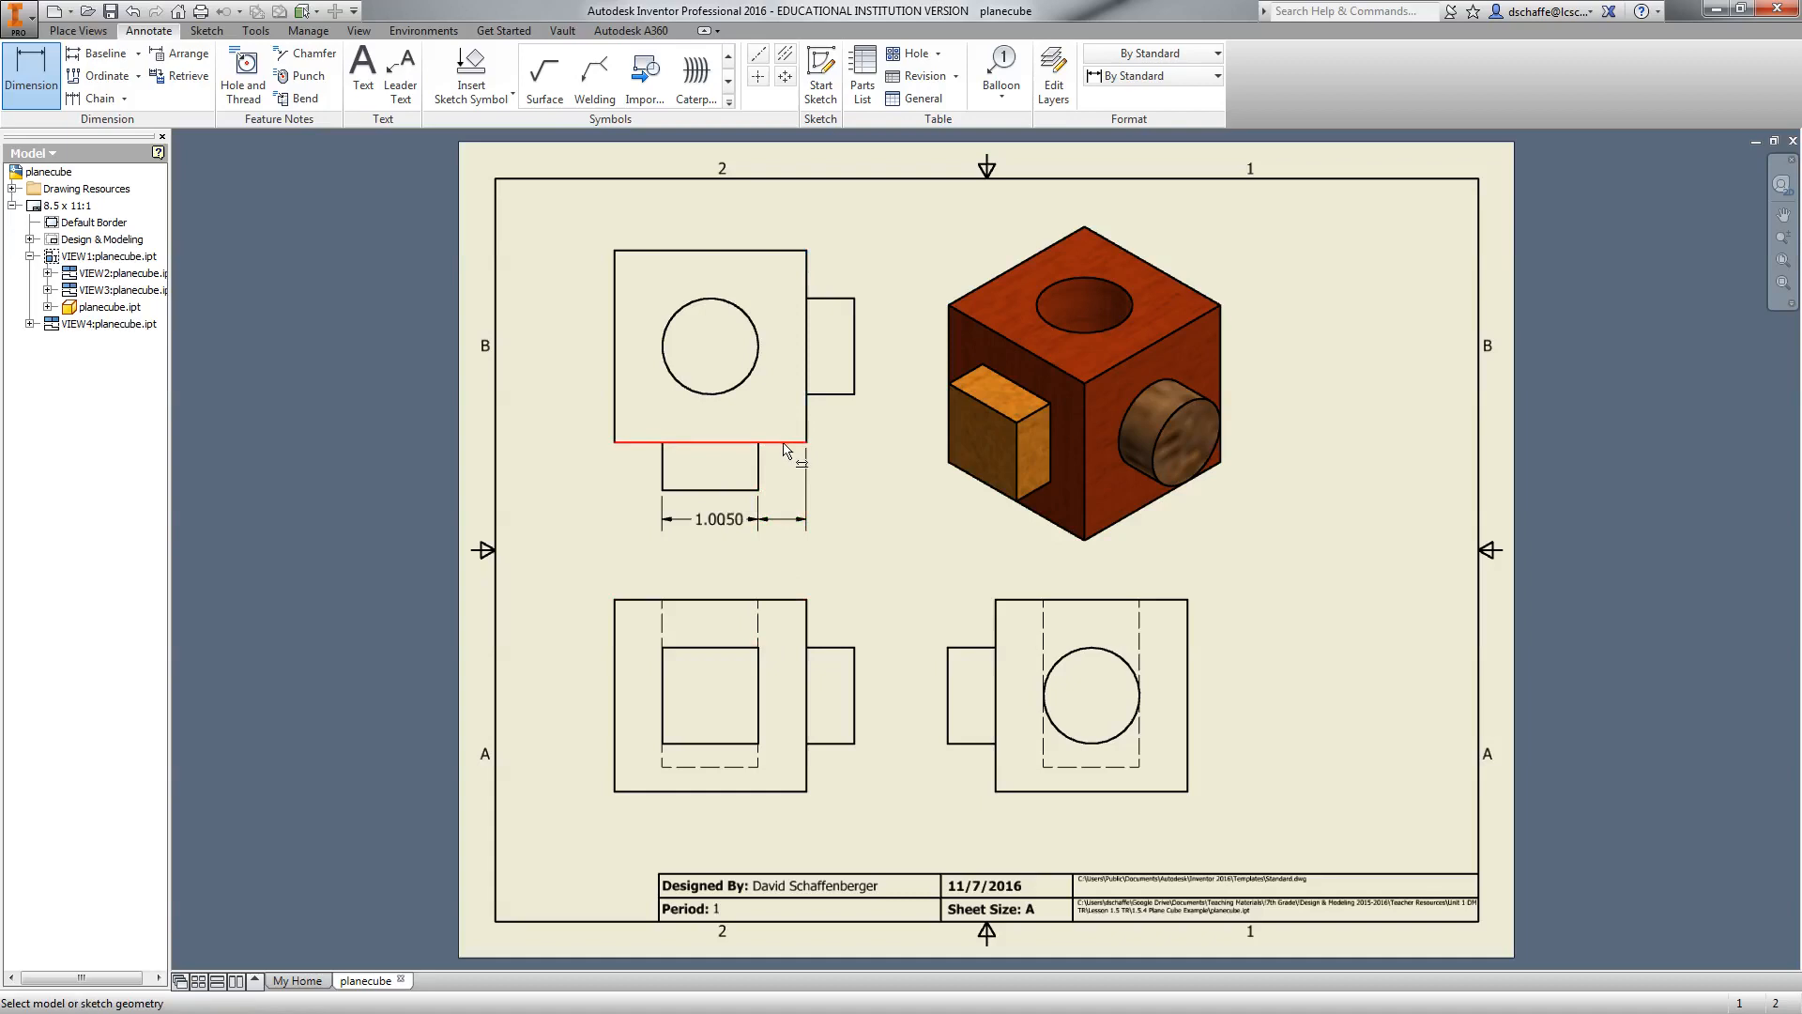
pyautogui.click(784, 444)
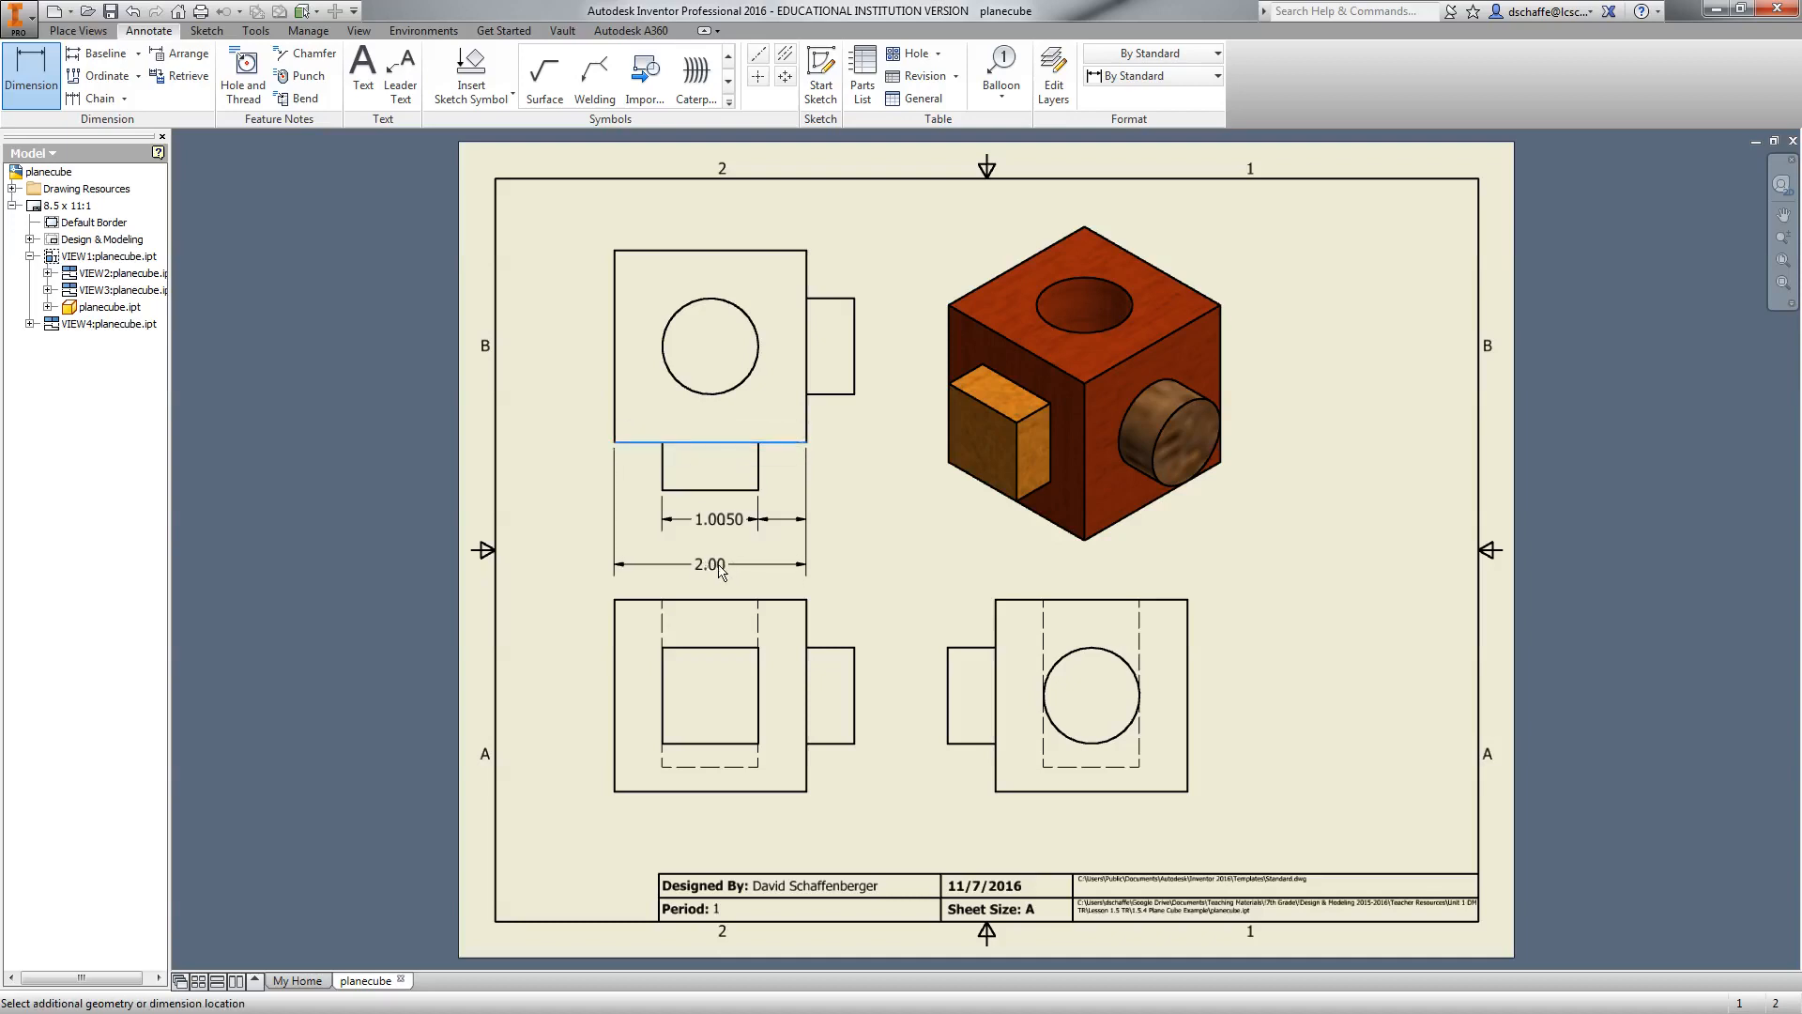
pyautogui.press('Escape')
pyautogui.press('Escape')
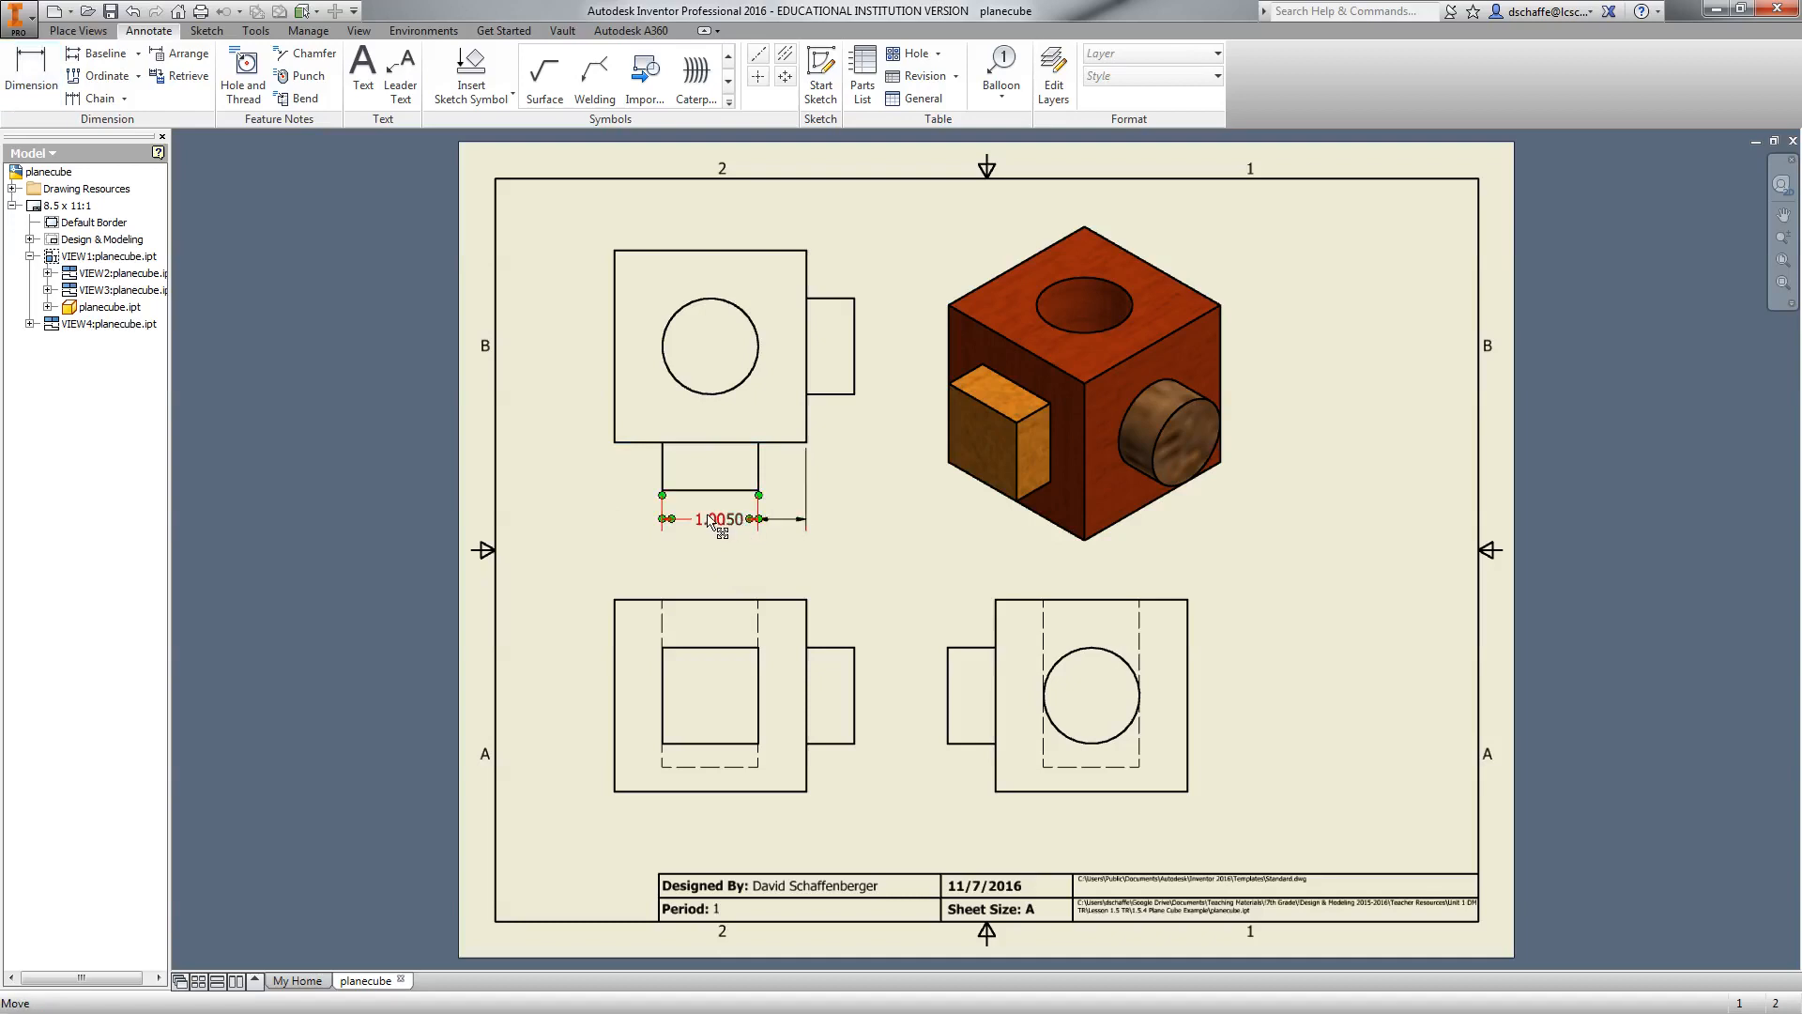
# Move the text of the block-to-cube-edge dimension outside its extension lines, clear of the block's width dimension
pyautogui.moveTo(738, 522); pyautogui.dragTo(836, 527)
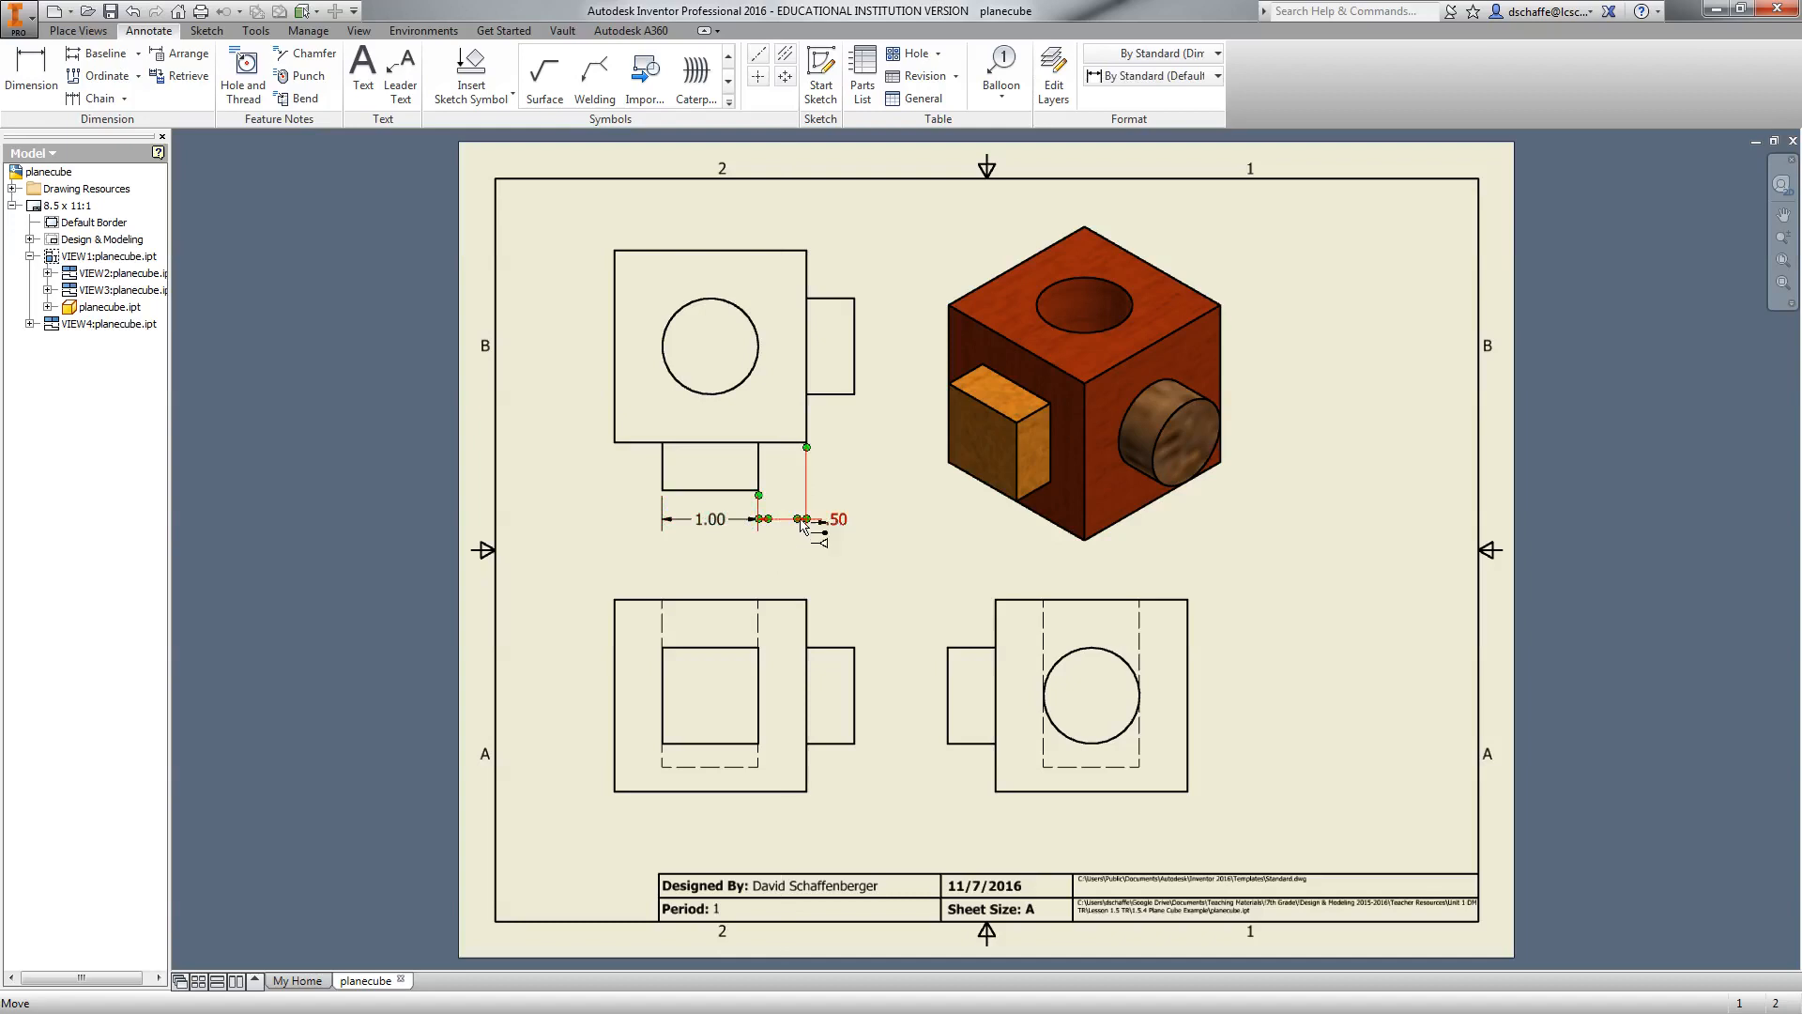
pyautogui.press('Escape')
# Dimension the vertical offset from the cube's lower edge to the cylinder and the cylinder's diameter in the top view, aligned with each other
pyautogui.press('d')
pyautogui.click(808, 445)
pyautogui.click(846, 394)
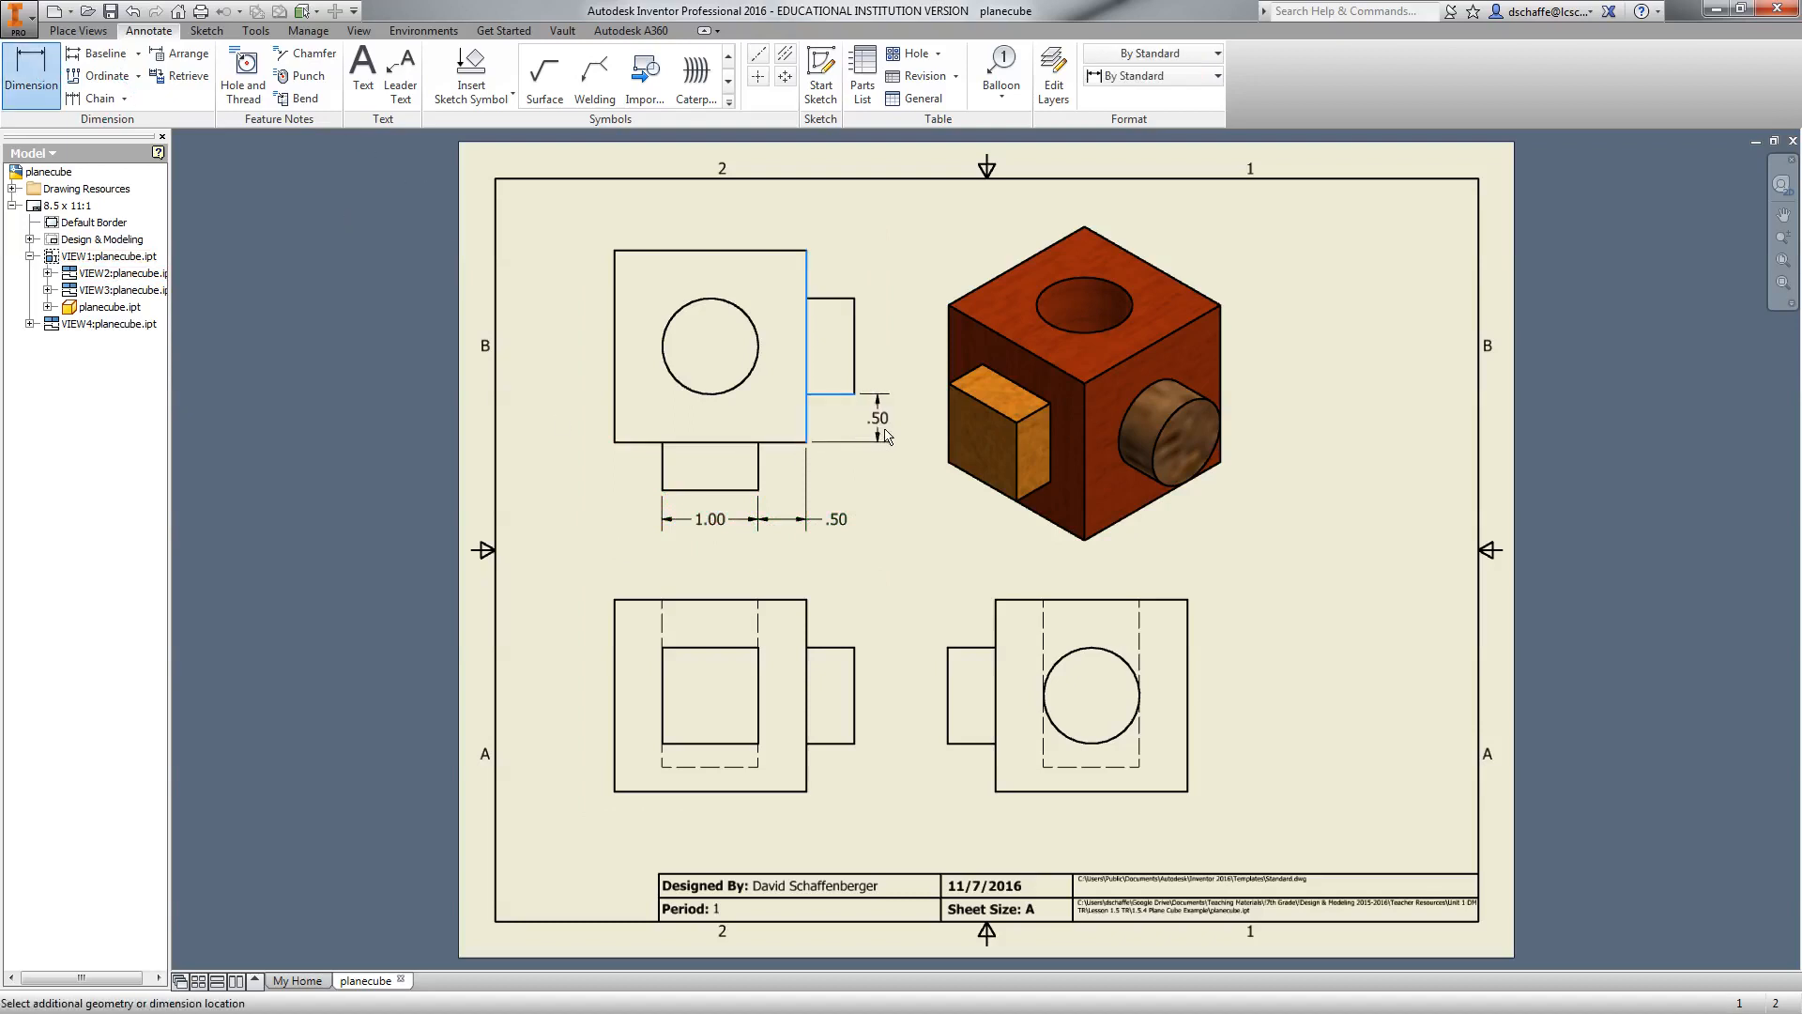
pyautogui.click(889, 433)
pyautogui.click(855, 328)
pyautogui.click(882, 347)
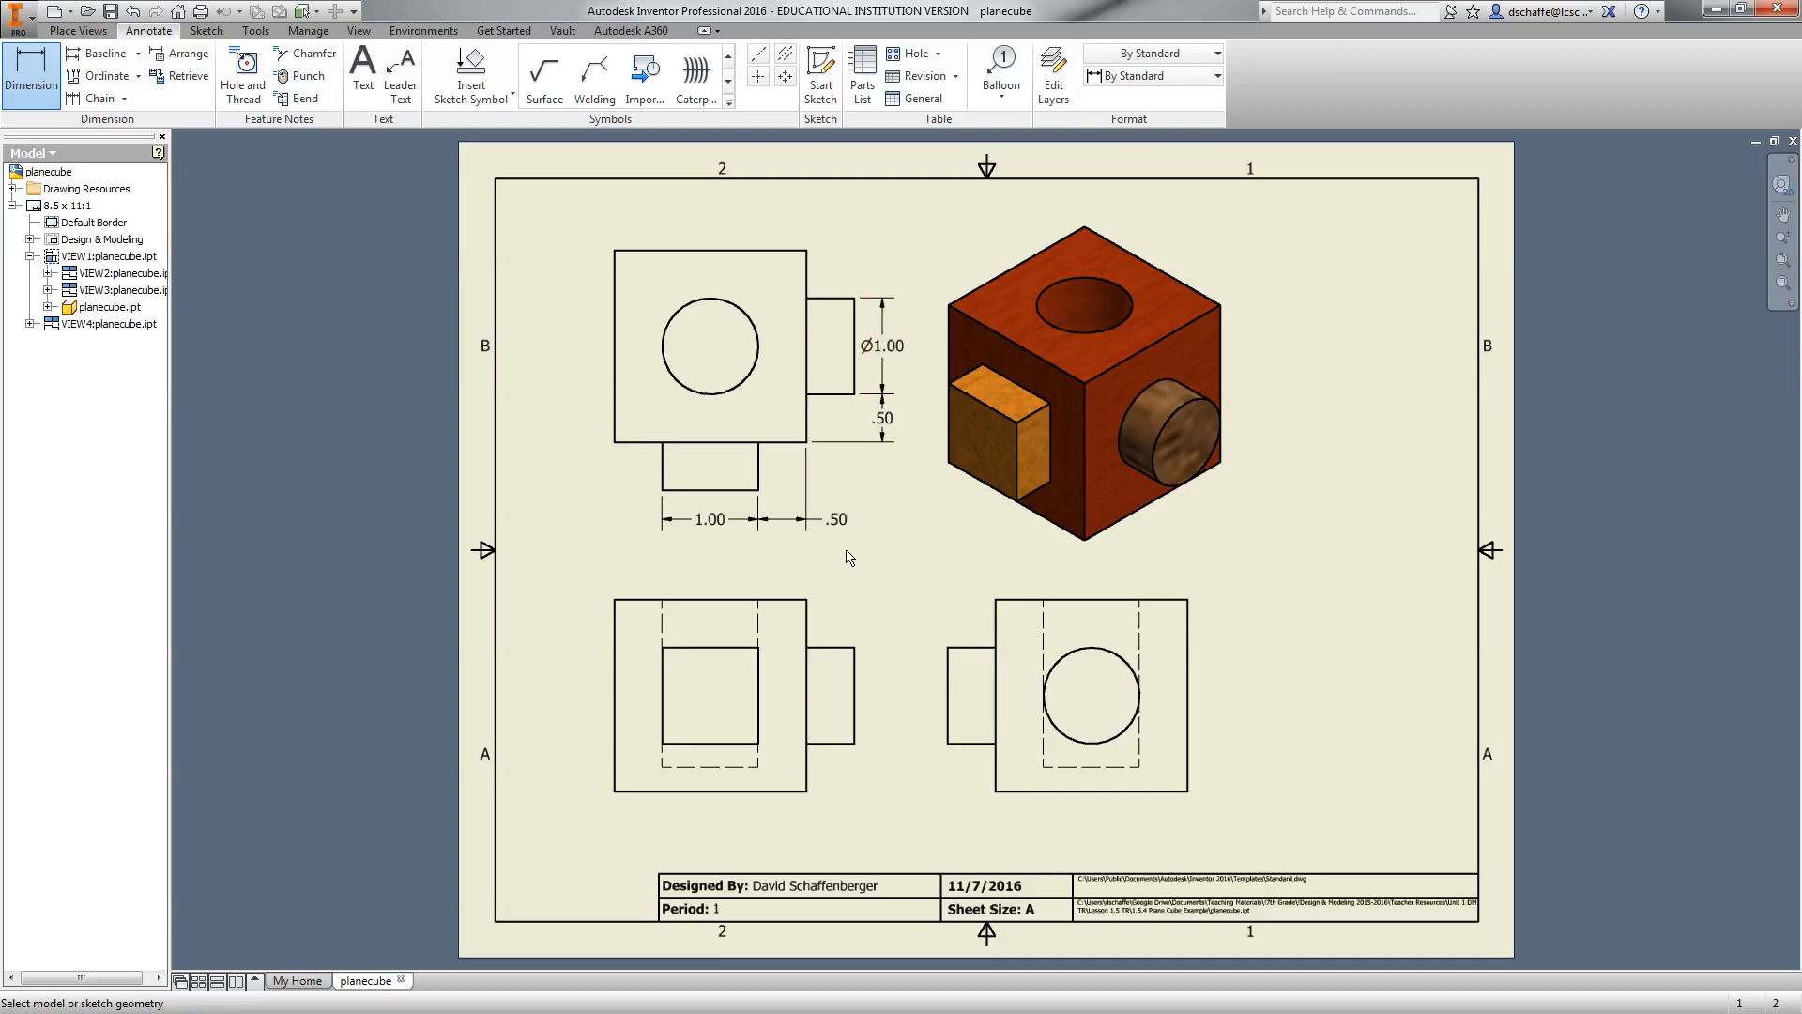
# Create a parts list from planecube.ipt and place it in the upper-right corner of the sheet border
pyautogui.click(861, 94)
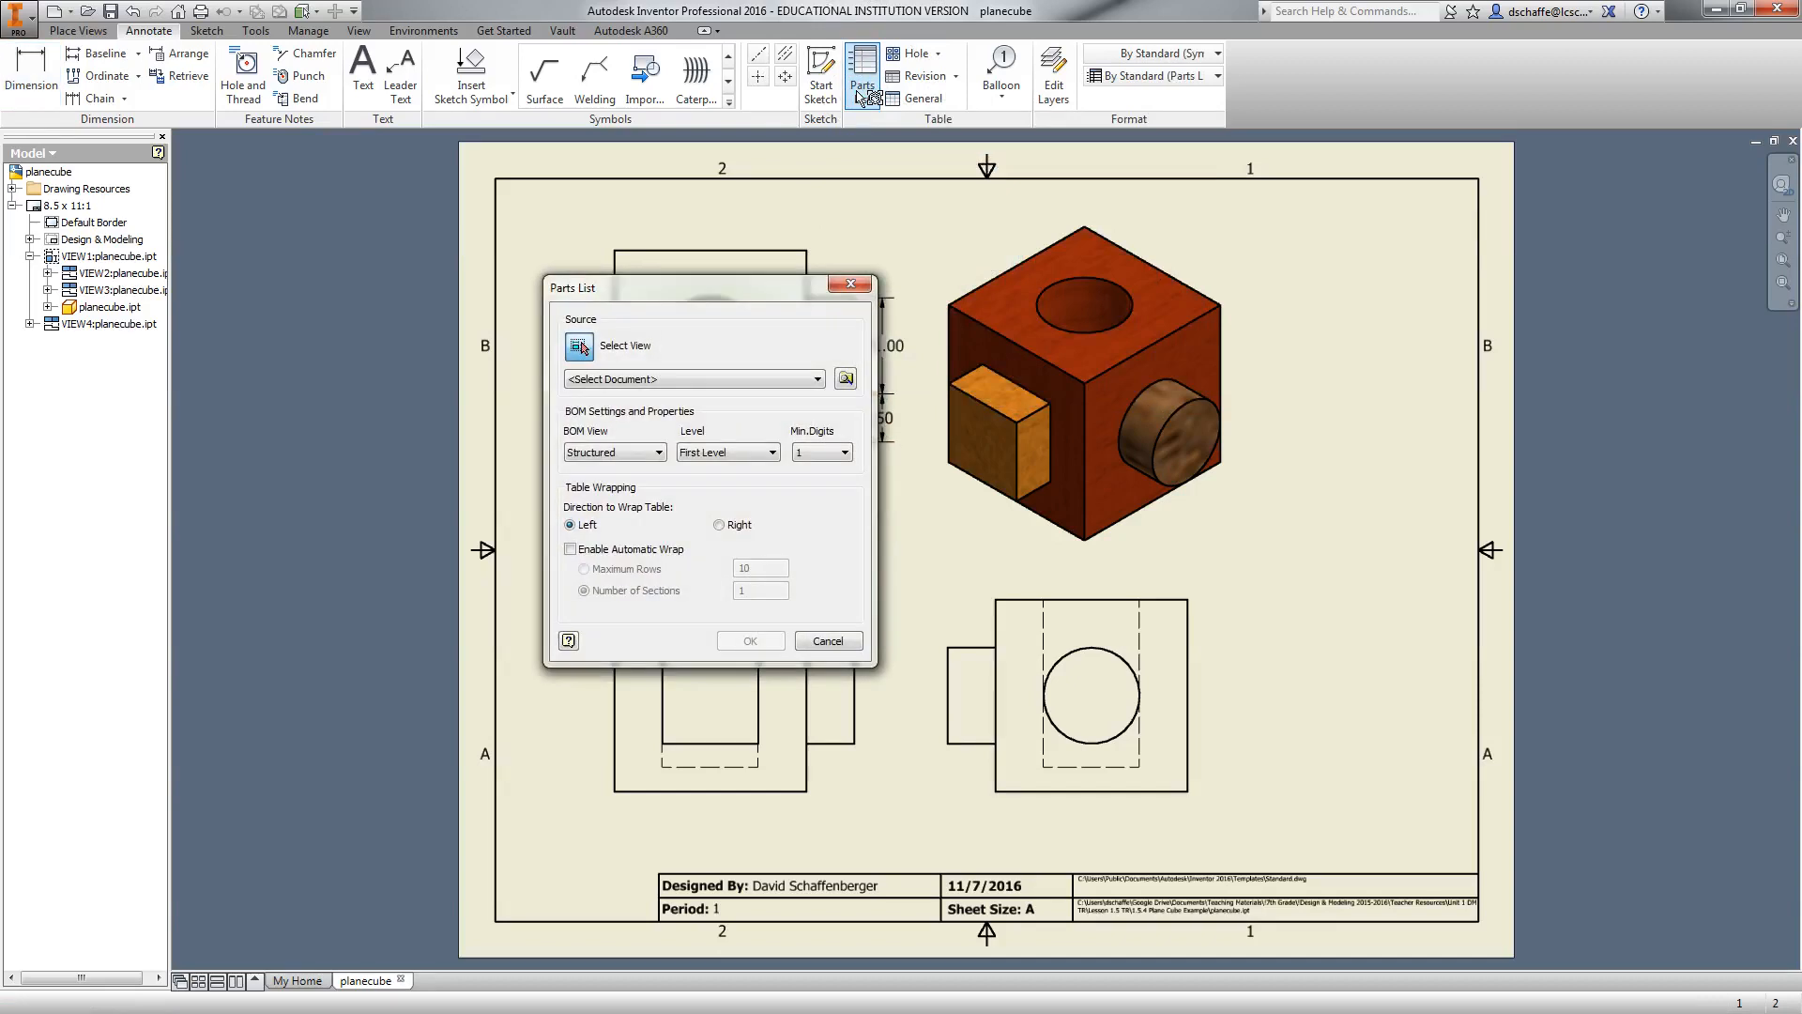
pyautogui.moveTo(657, 289); pyautogui.dragTo(408, 304)
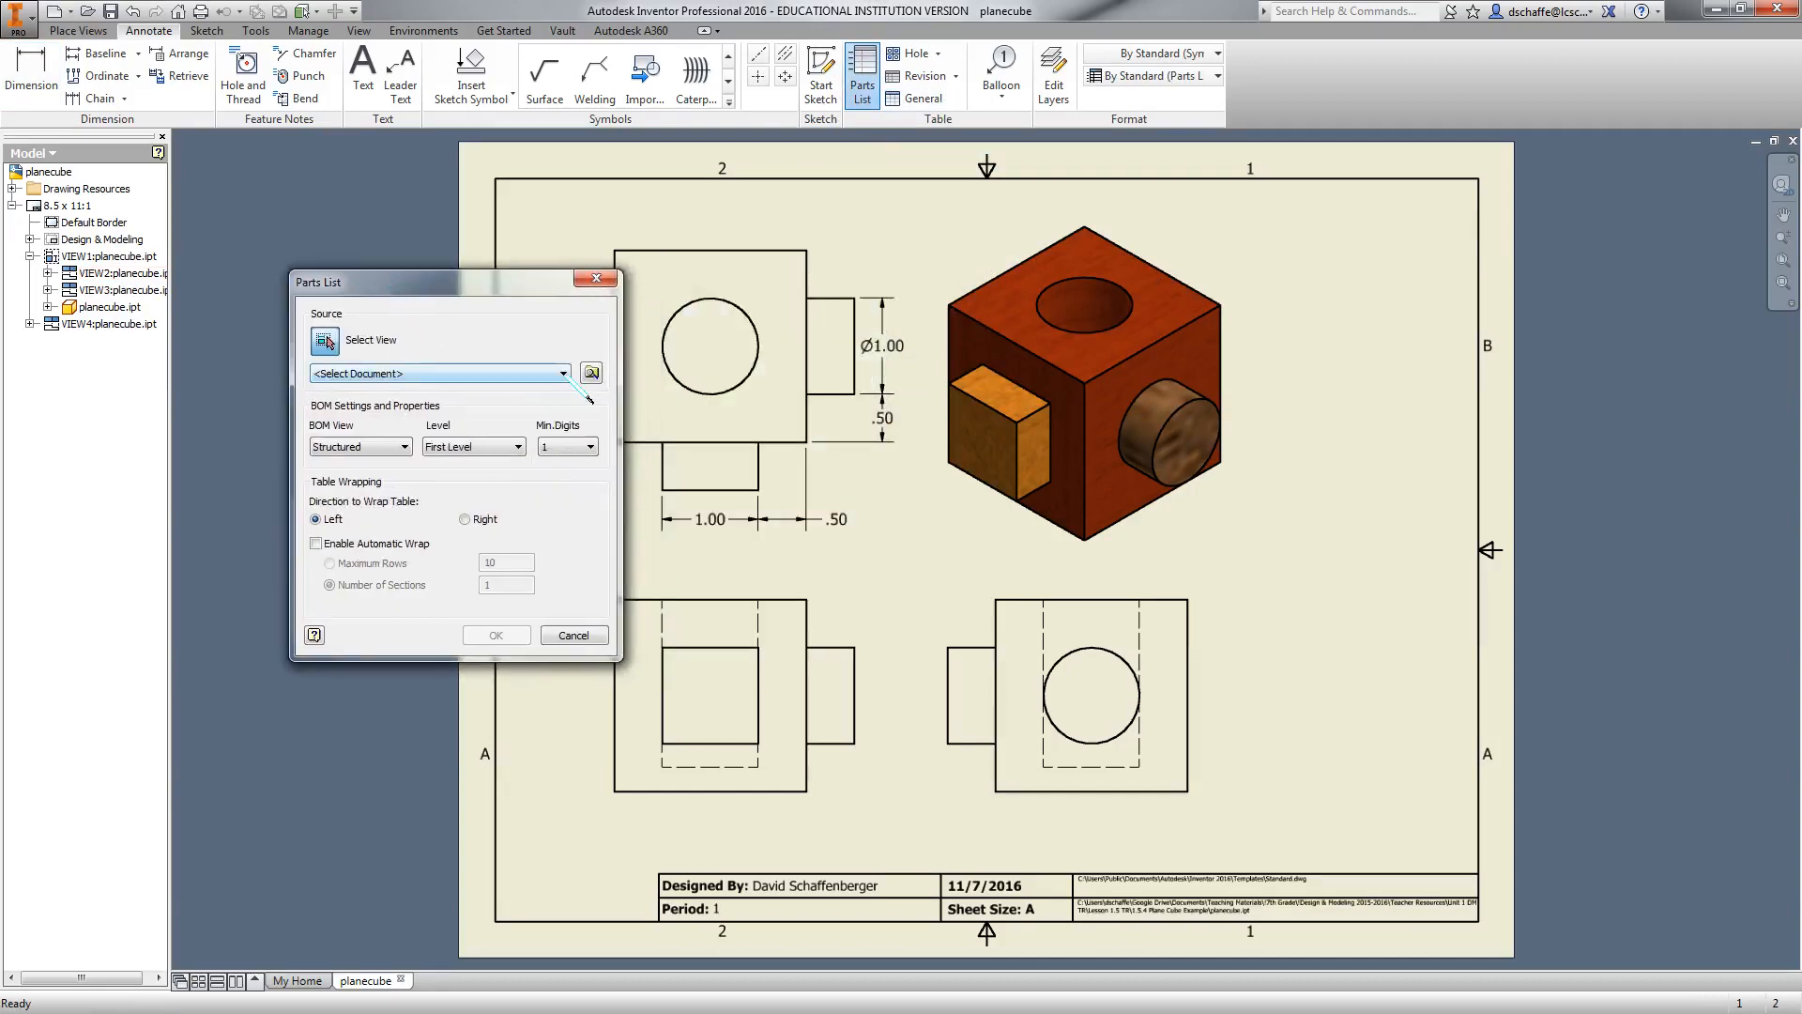
pyautogui.click(563, 374)
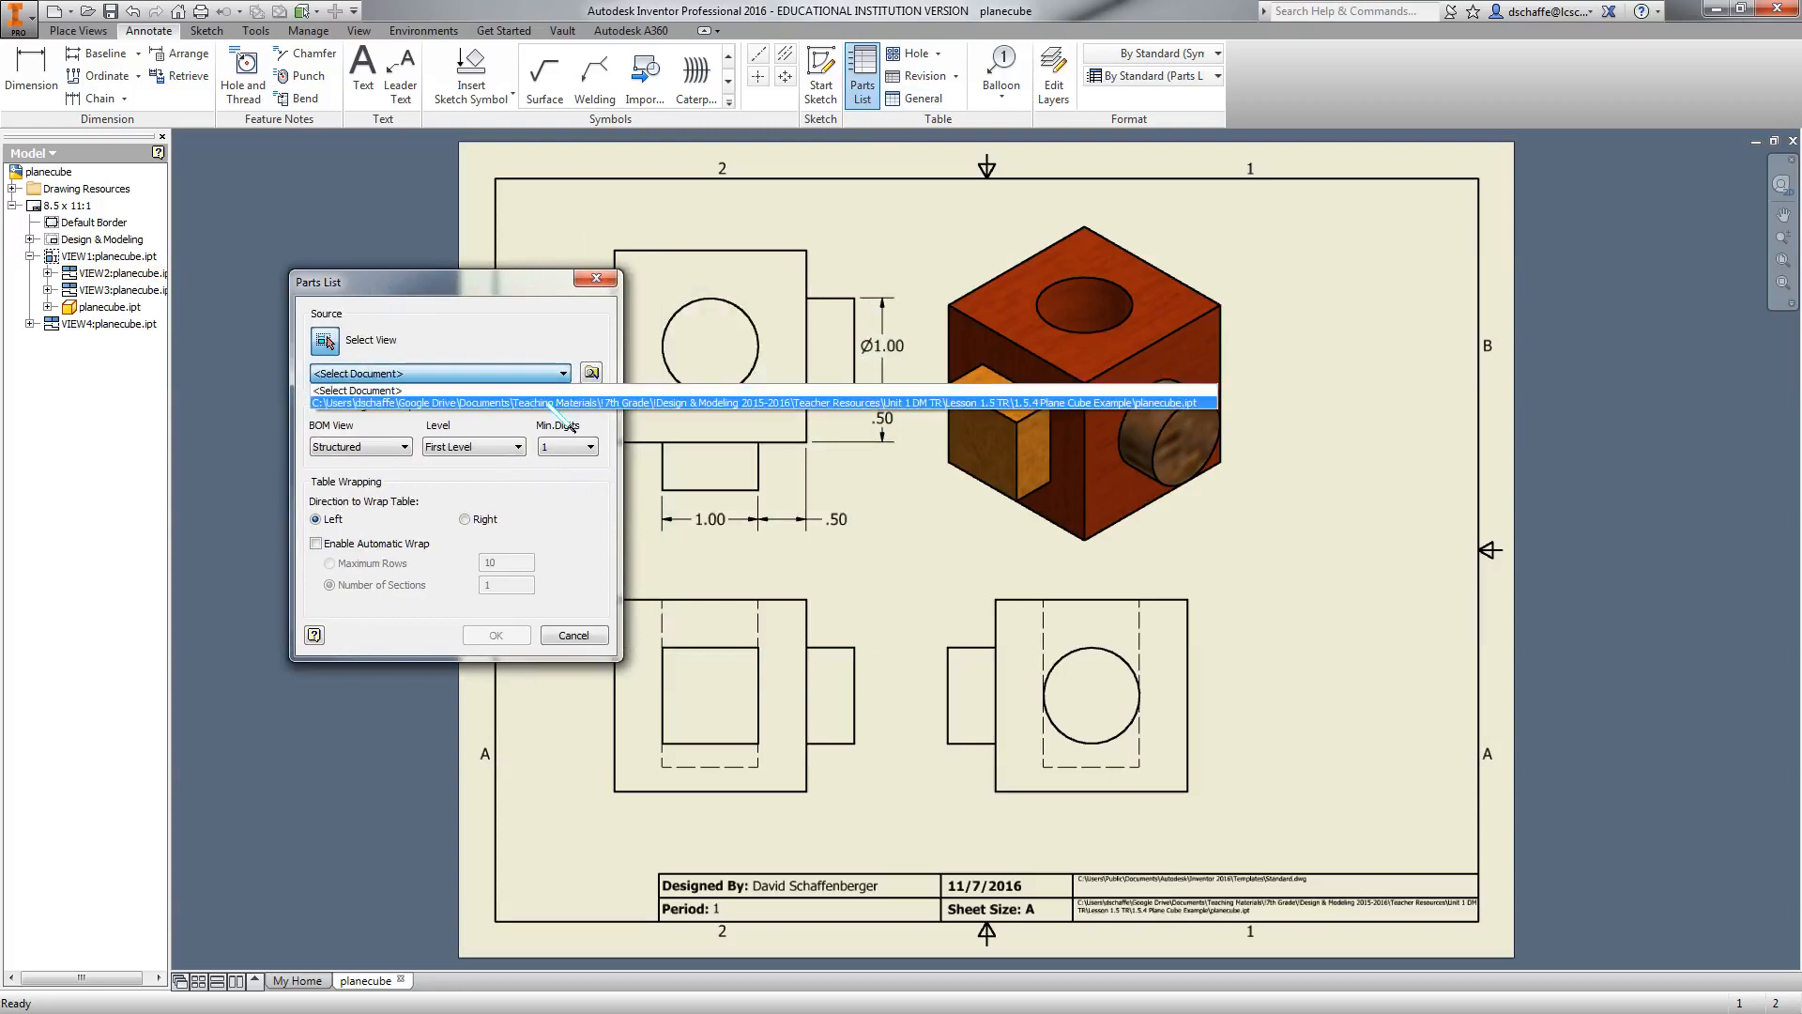
pyautogui.click(578, 401)
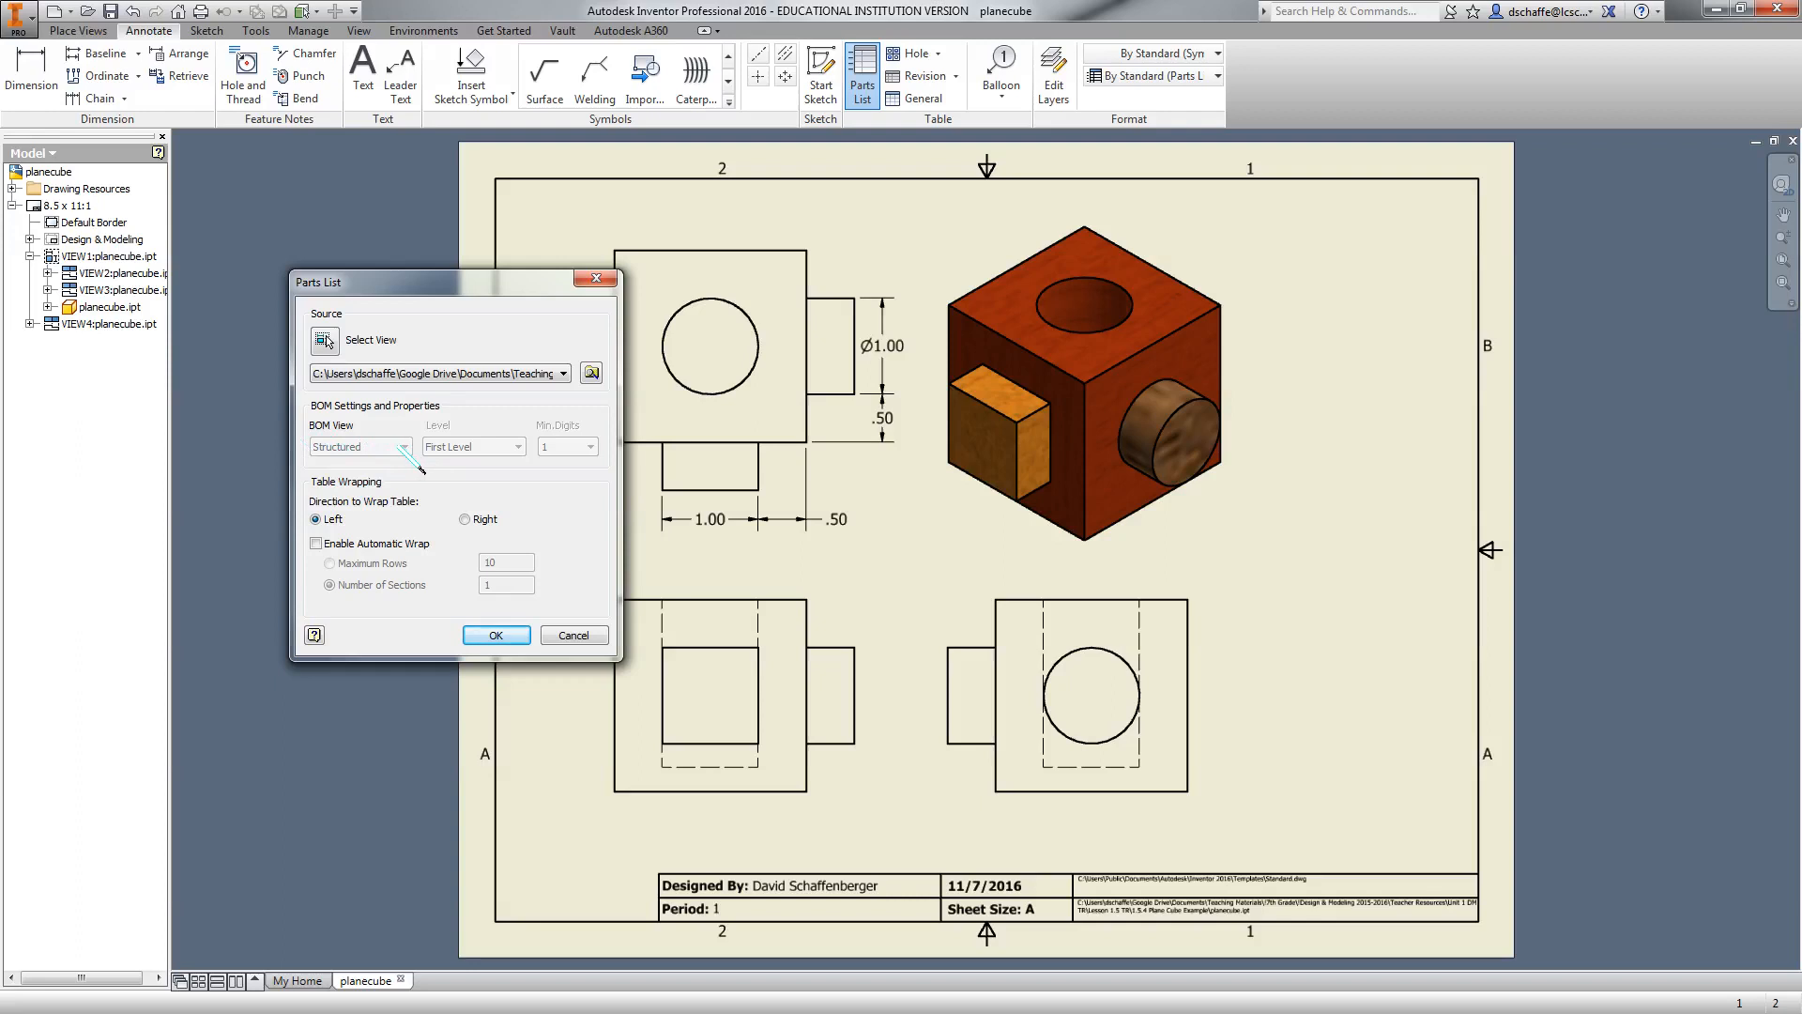
pyautogui.click(522, 646)
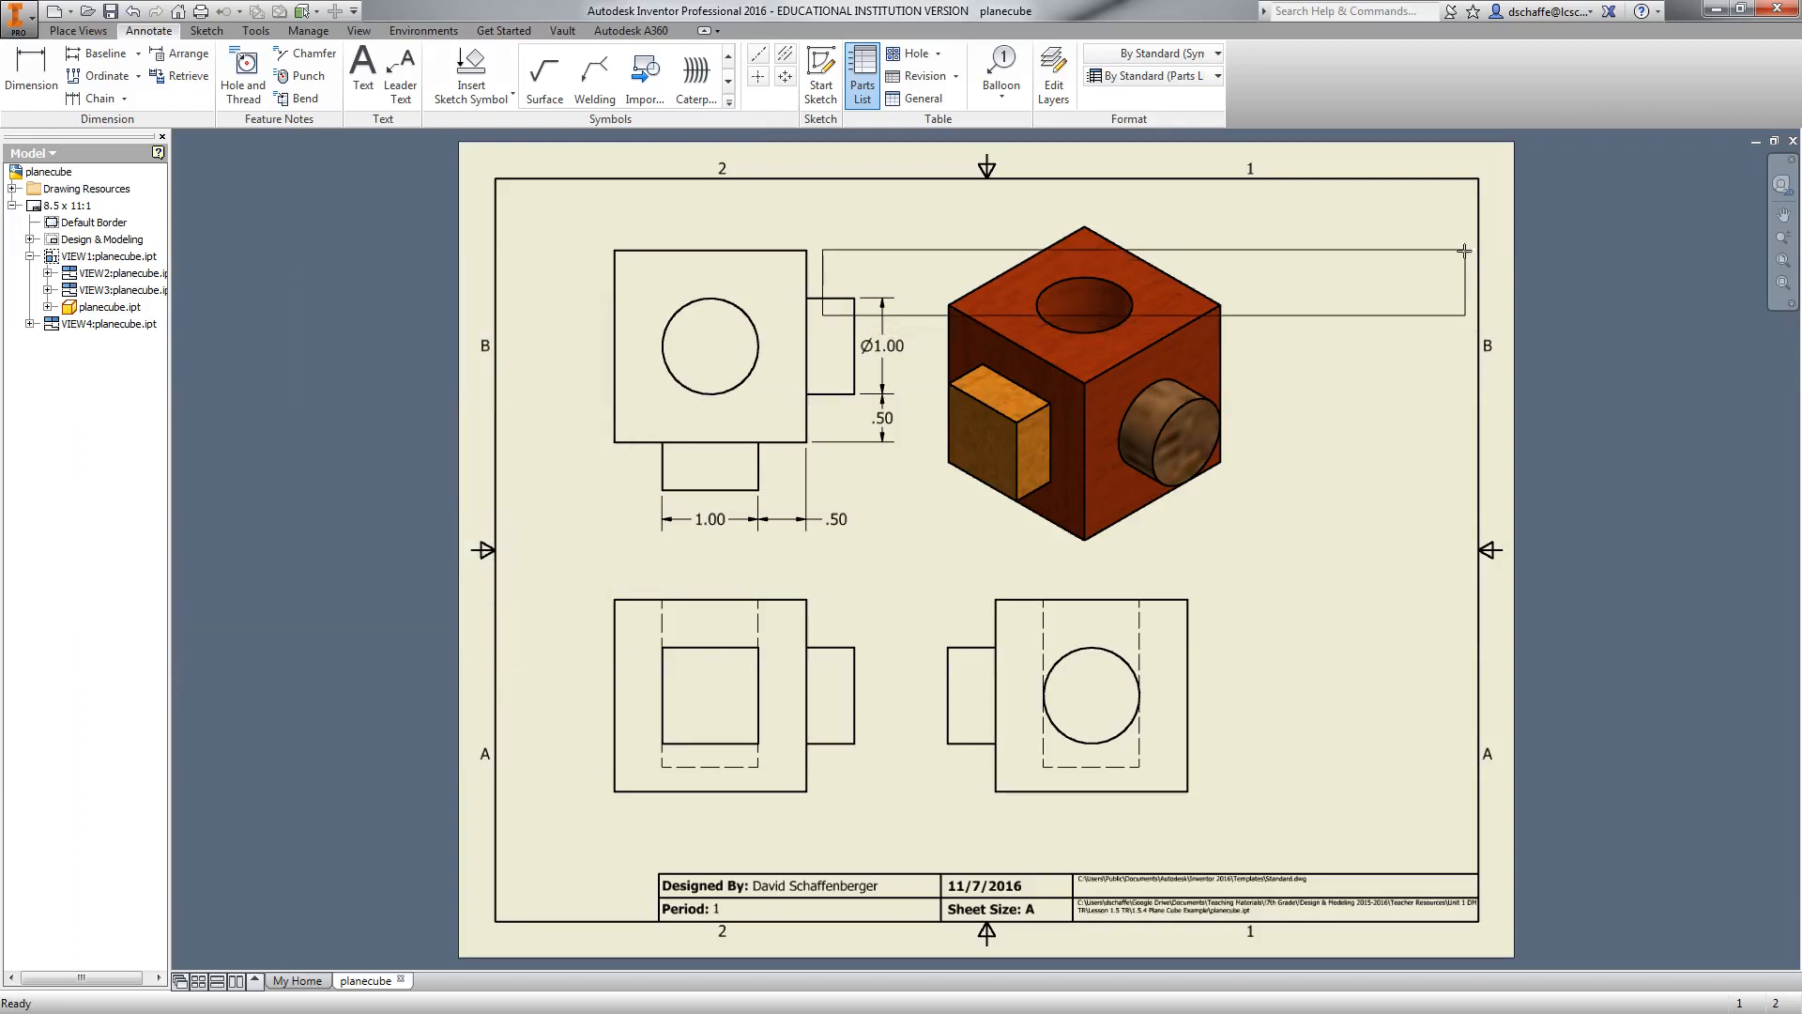
pyautogui.click(1480, 179)
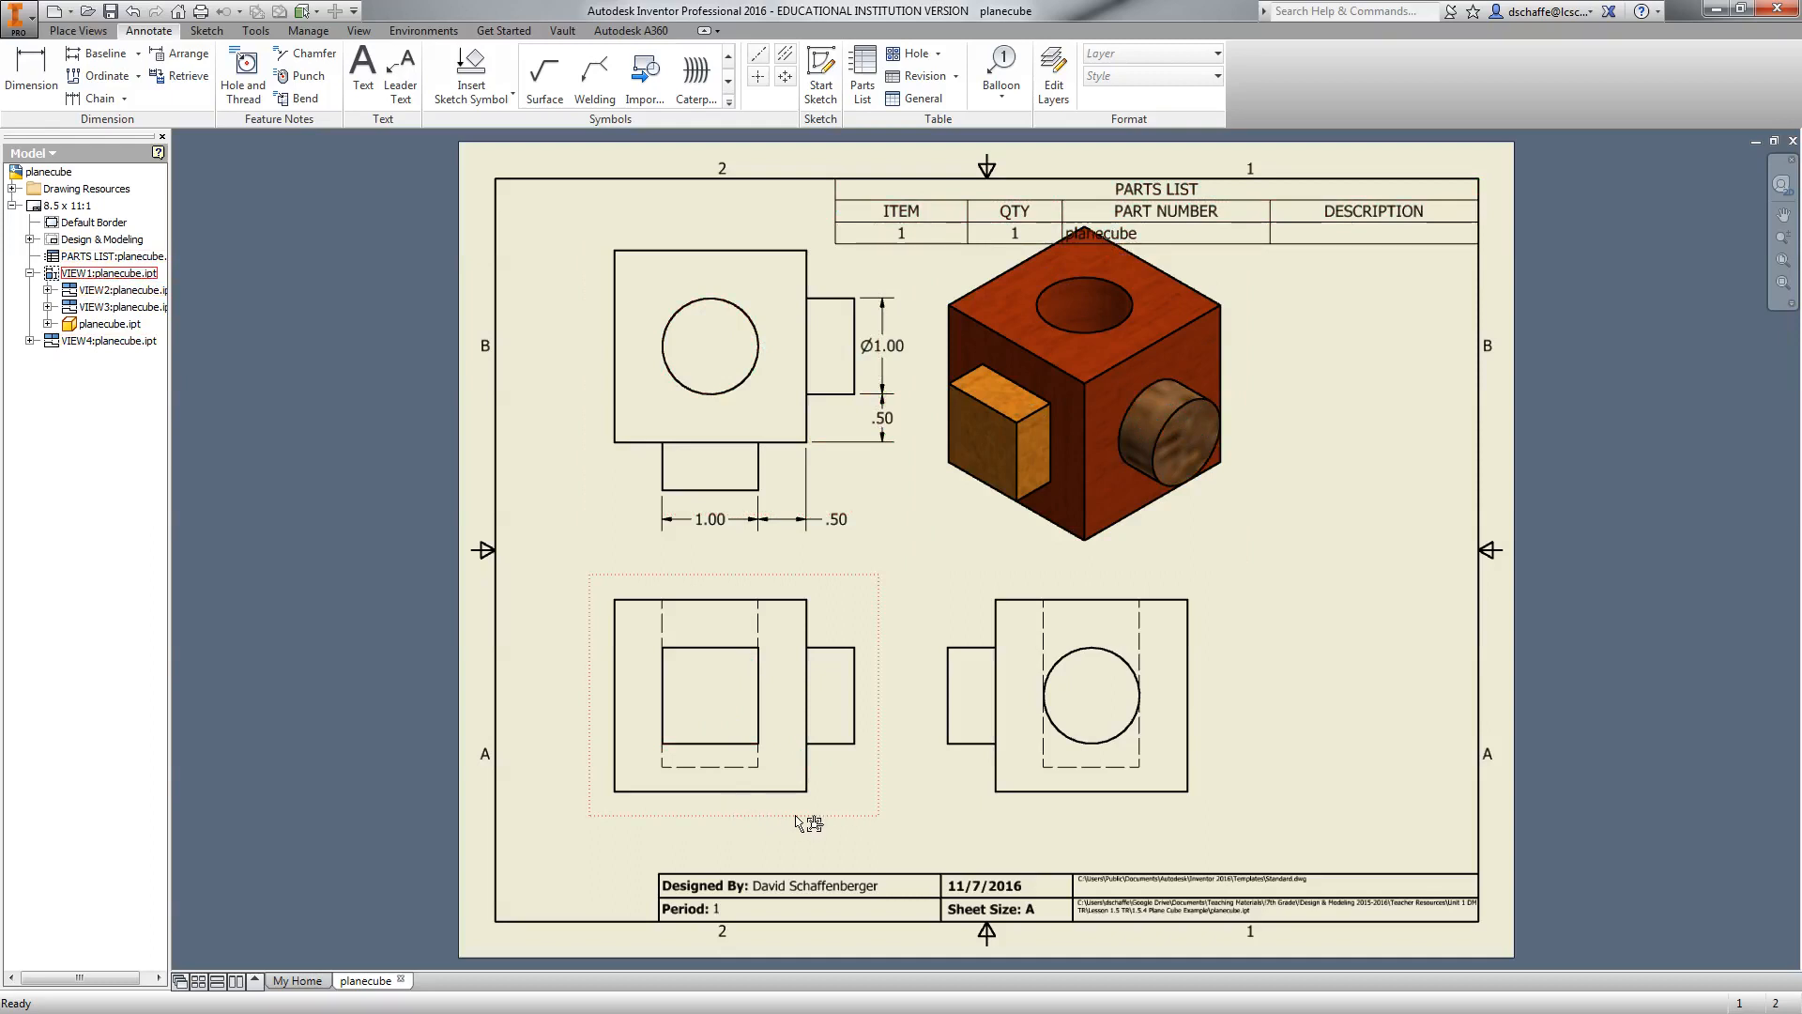
# Move the front, top and isometric views down on the sheet so the isometric view clears the parts list
pyautogui.moveTo(788, 819); pyautogui.dragTo(771, 849)
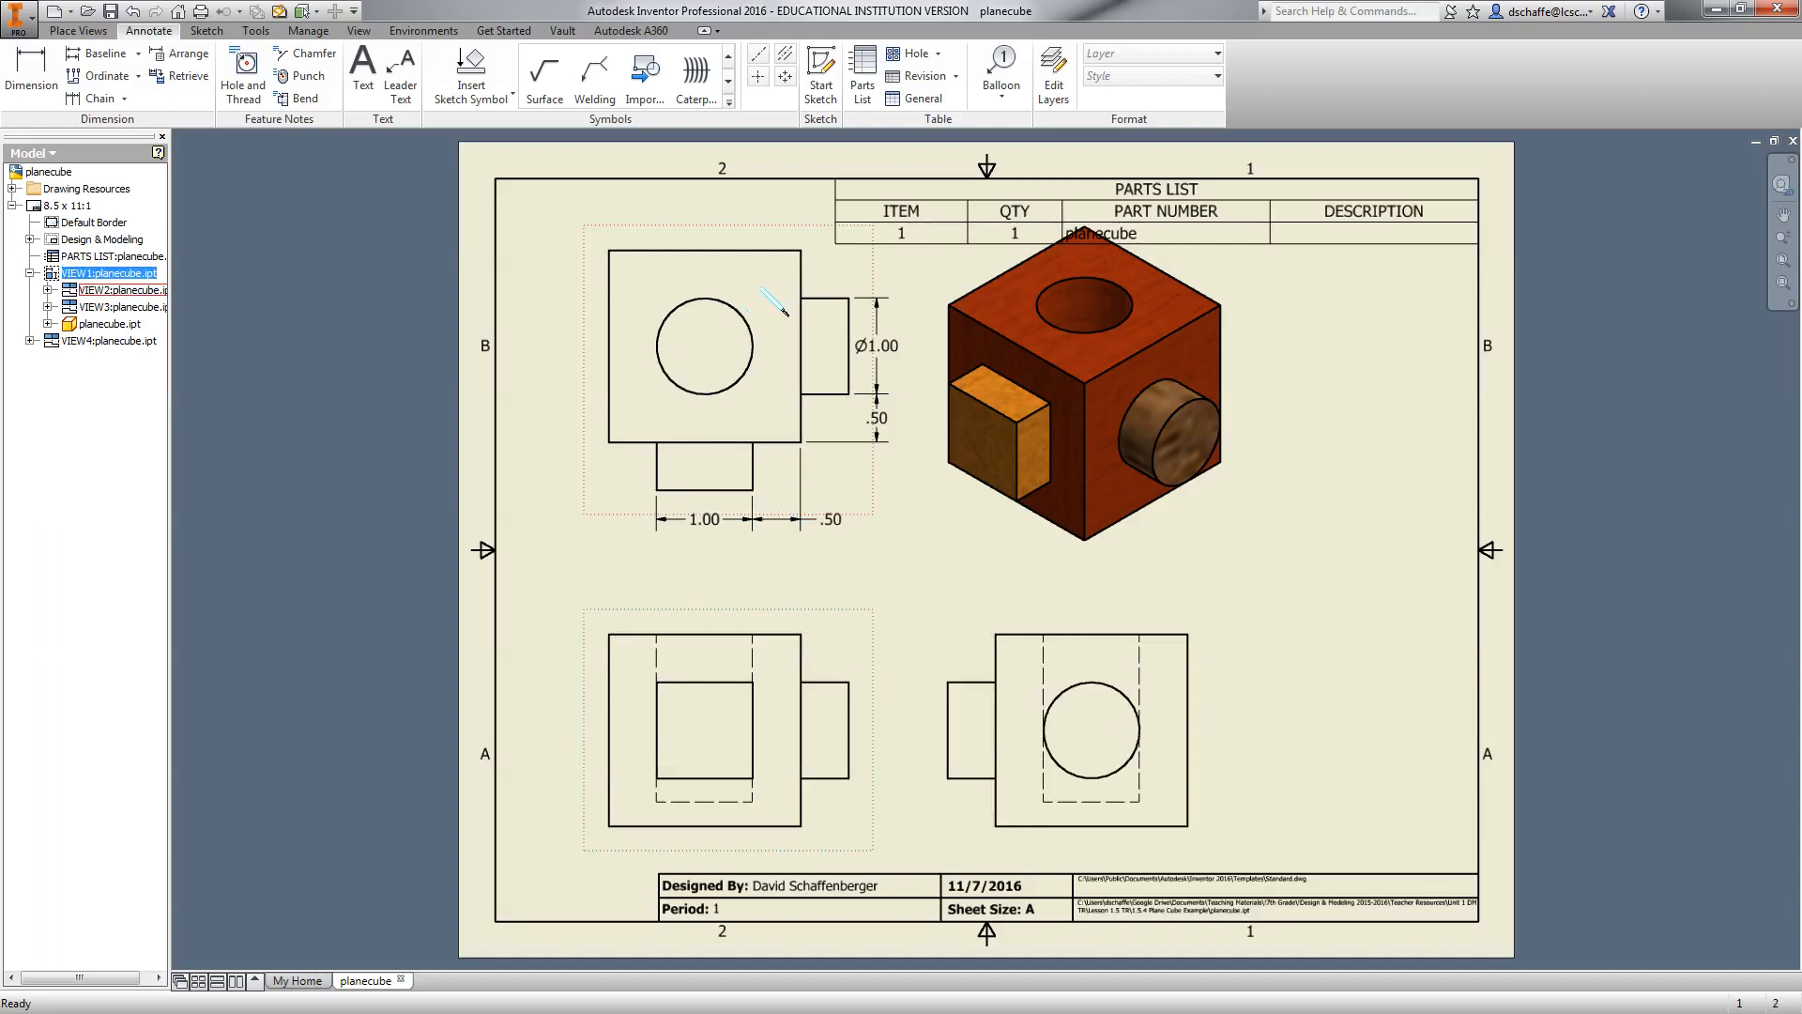
pyautogui.moveTo(763, 230); pyautogui.dragTo(749, 301)
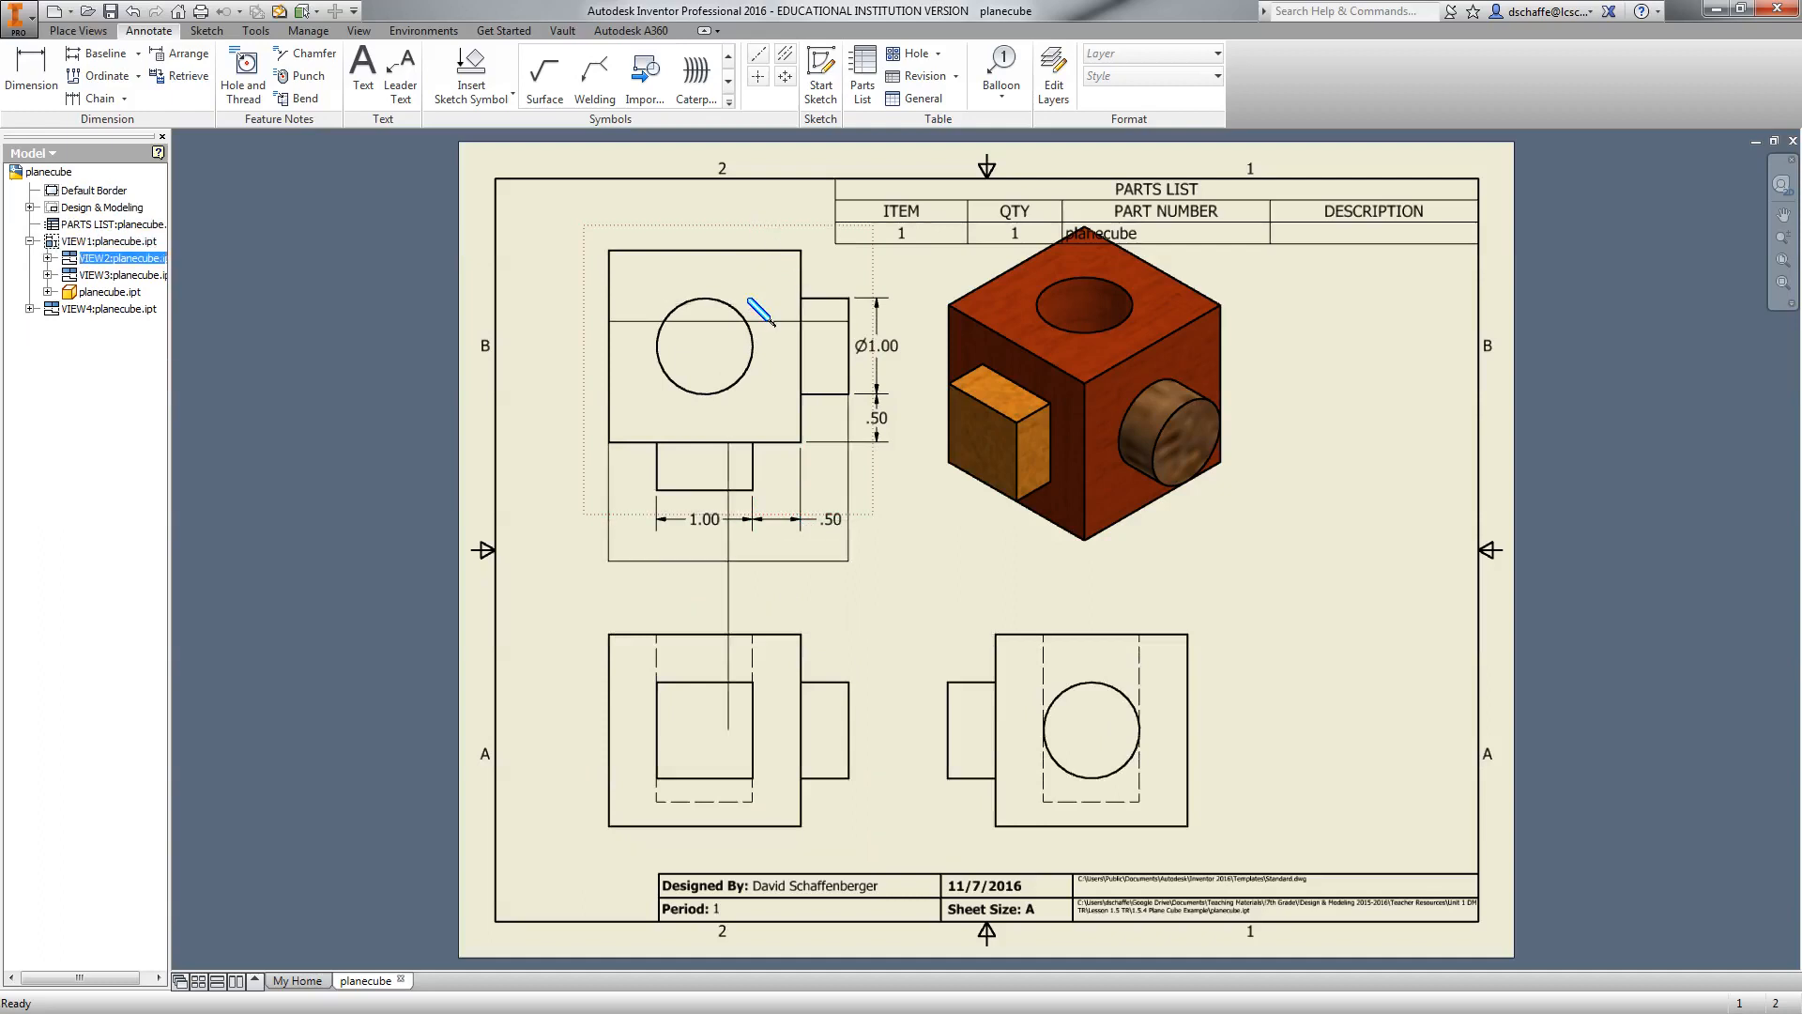
pyautogui.moveTo(1241, 282); pyautogui.dragTo(1248, 338)
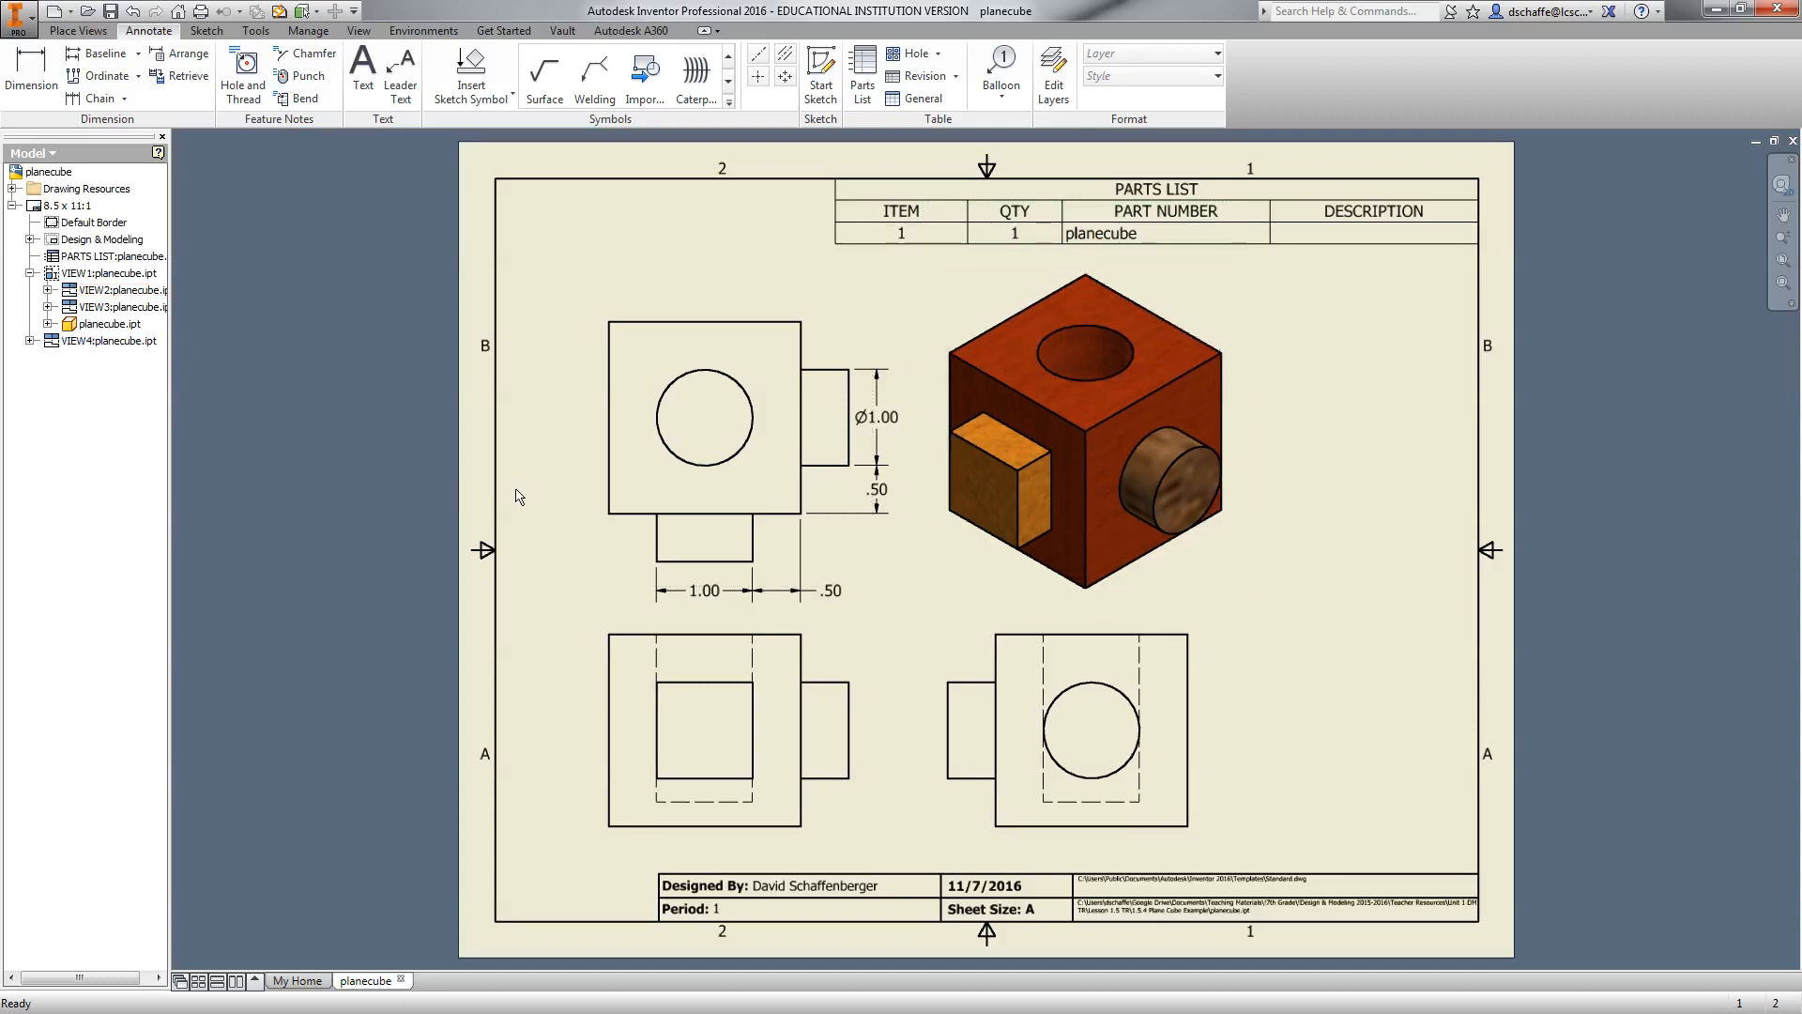
pyautogui.click(1415, 200)
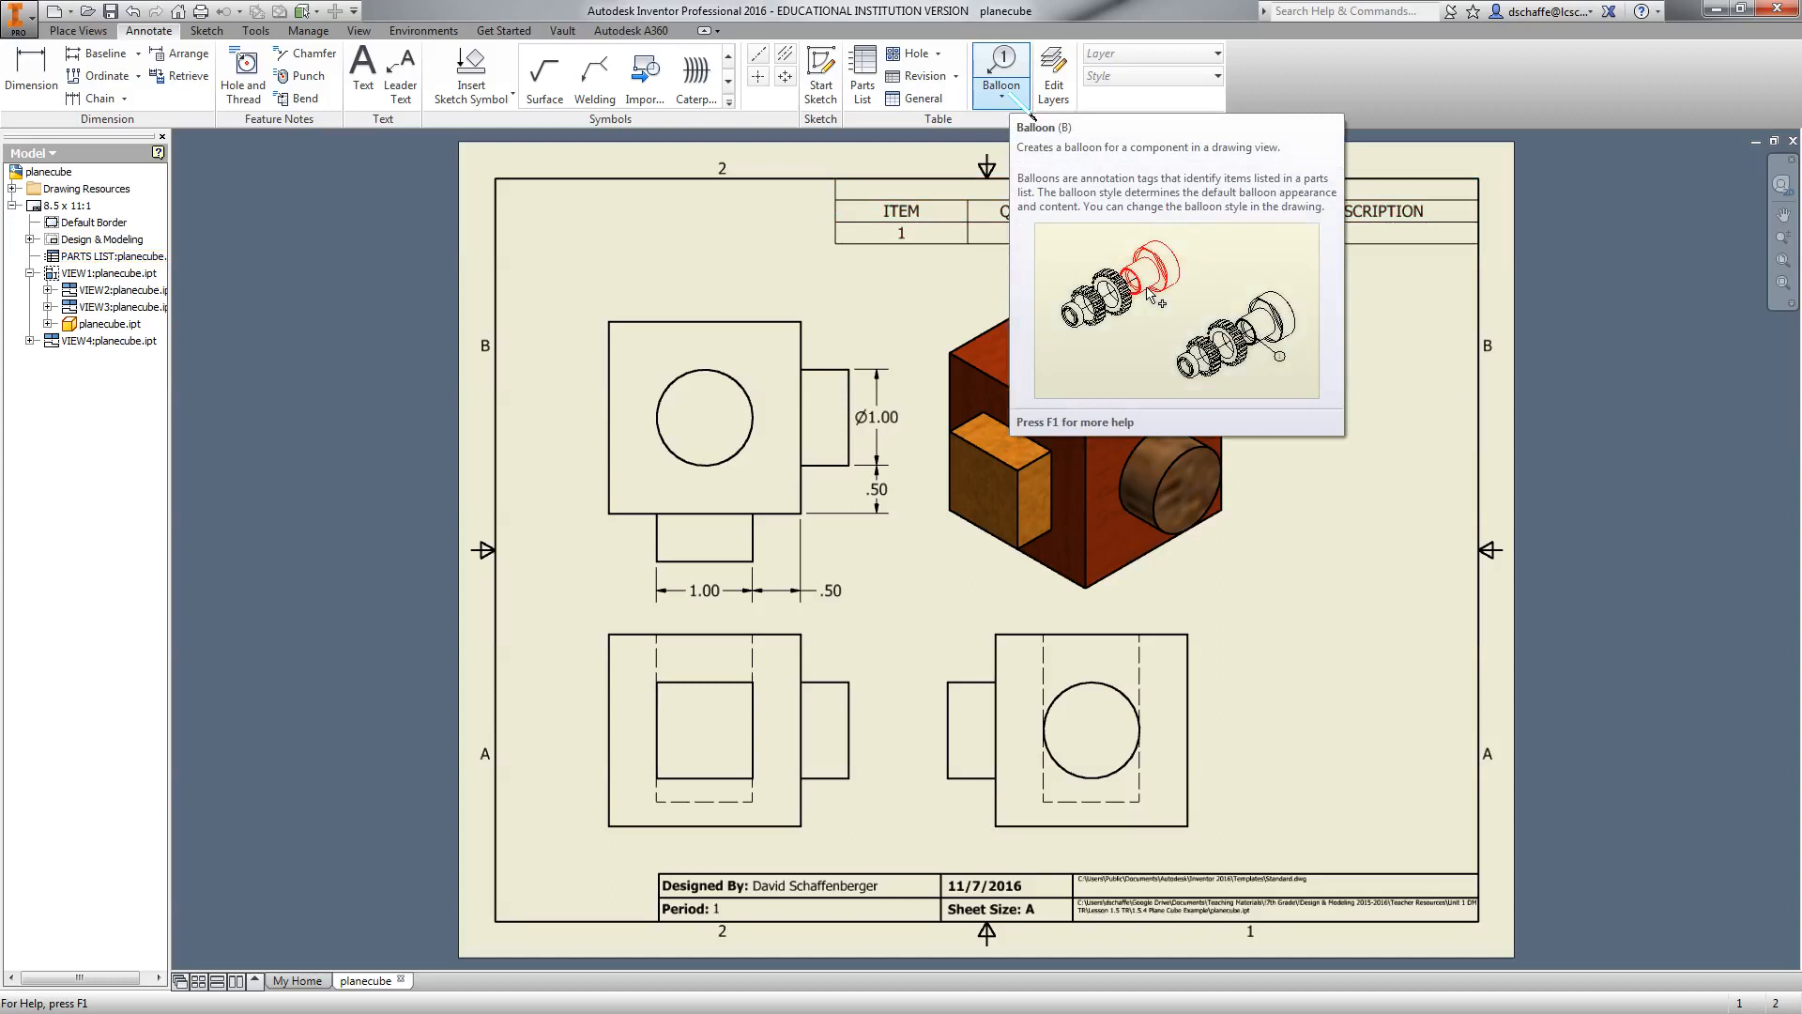
# Start Auto Balloon on the isometric view and select the whole part as the component to balloon
pyautogui.click(1001, 94)
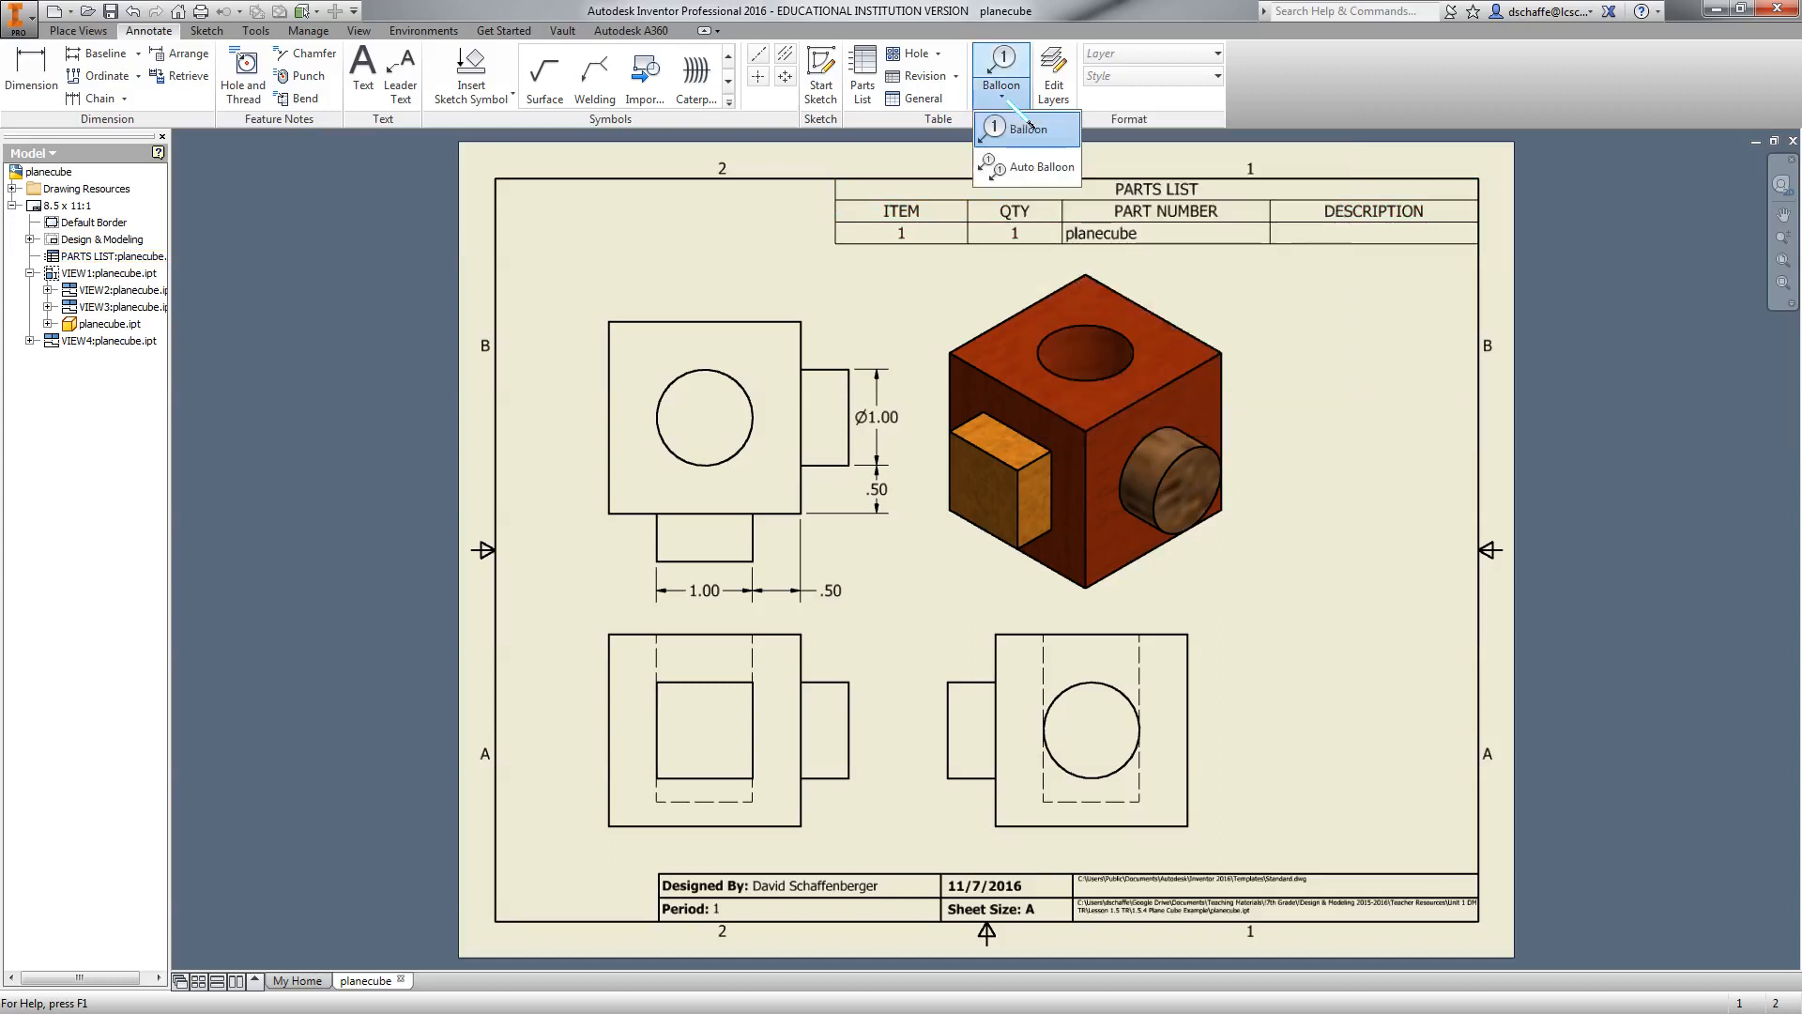
pyautogui.click(1049, 179)
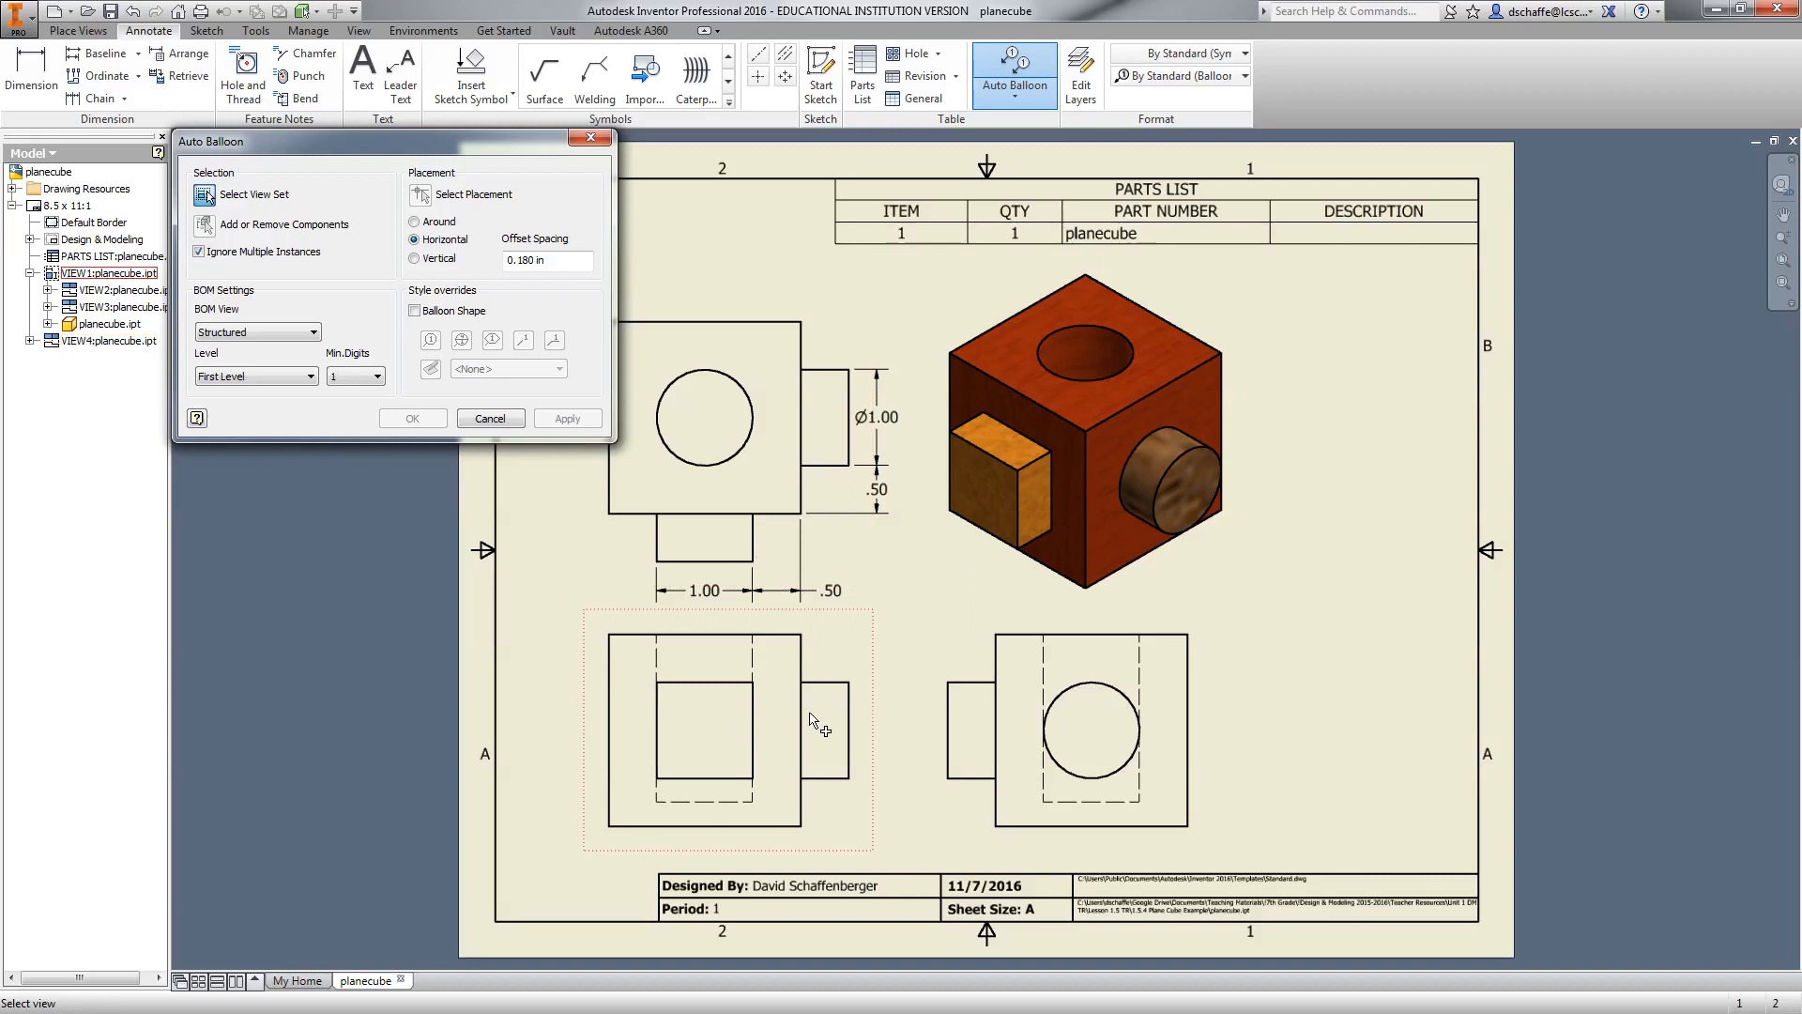
pyautogui.click(1084, 430)
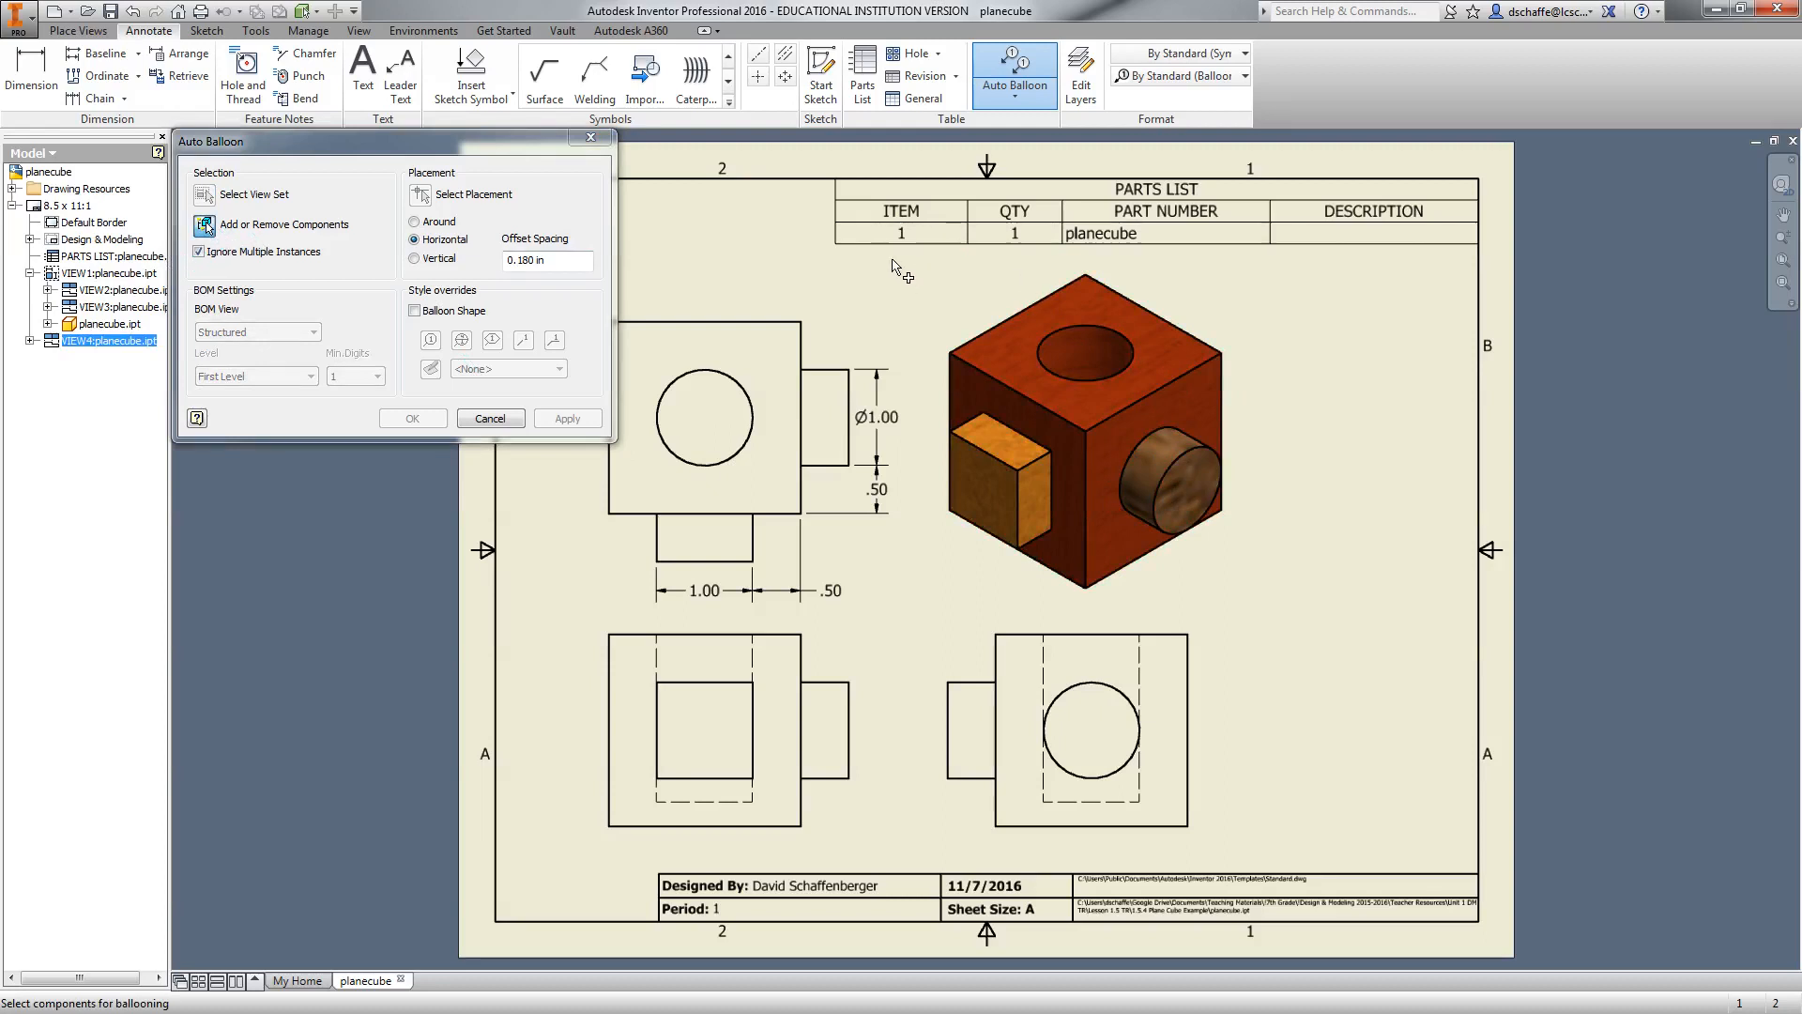
pyautogui.moveTo(893, 255); pyautogui.dragTo(1296, 620)
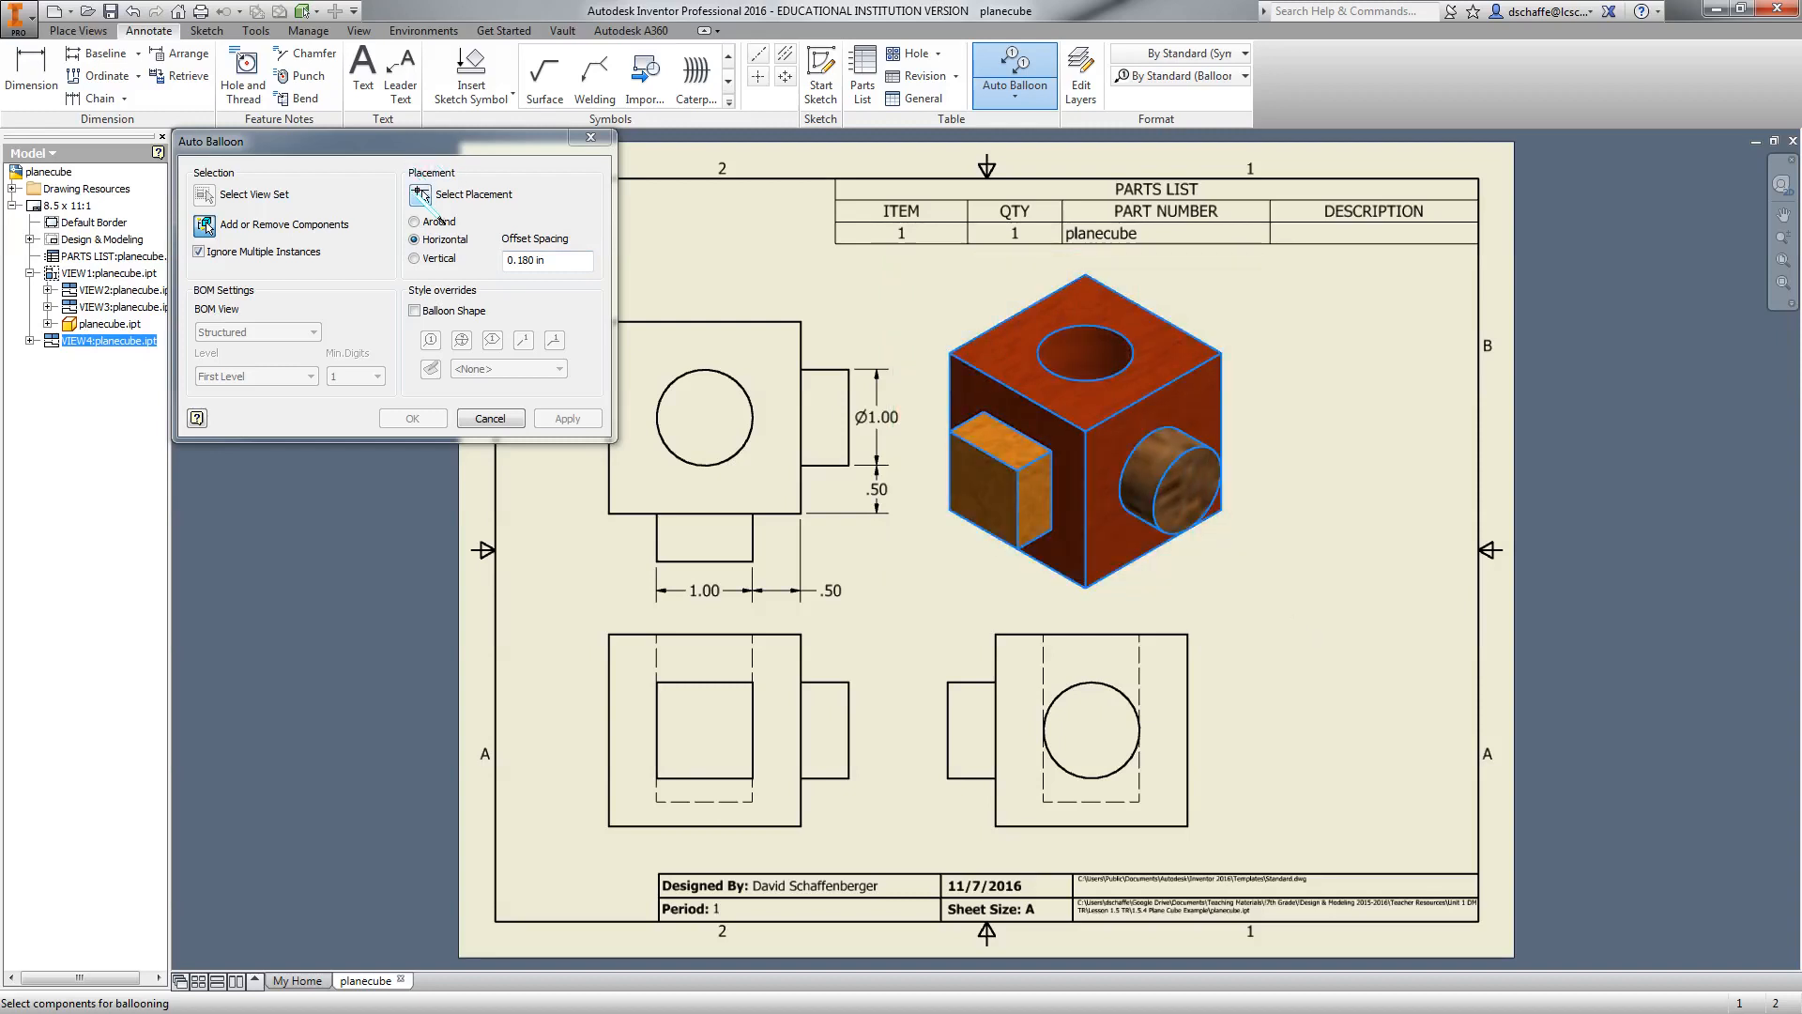
# Place the balloon with Horizontal placement to the right of the isometric view and lower it to about the cylinder's height
pyautogui.click(421, 195)
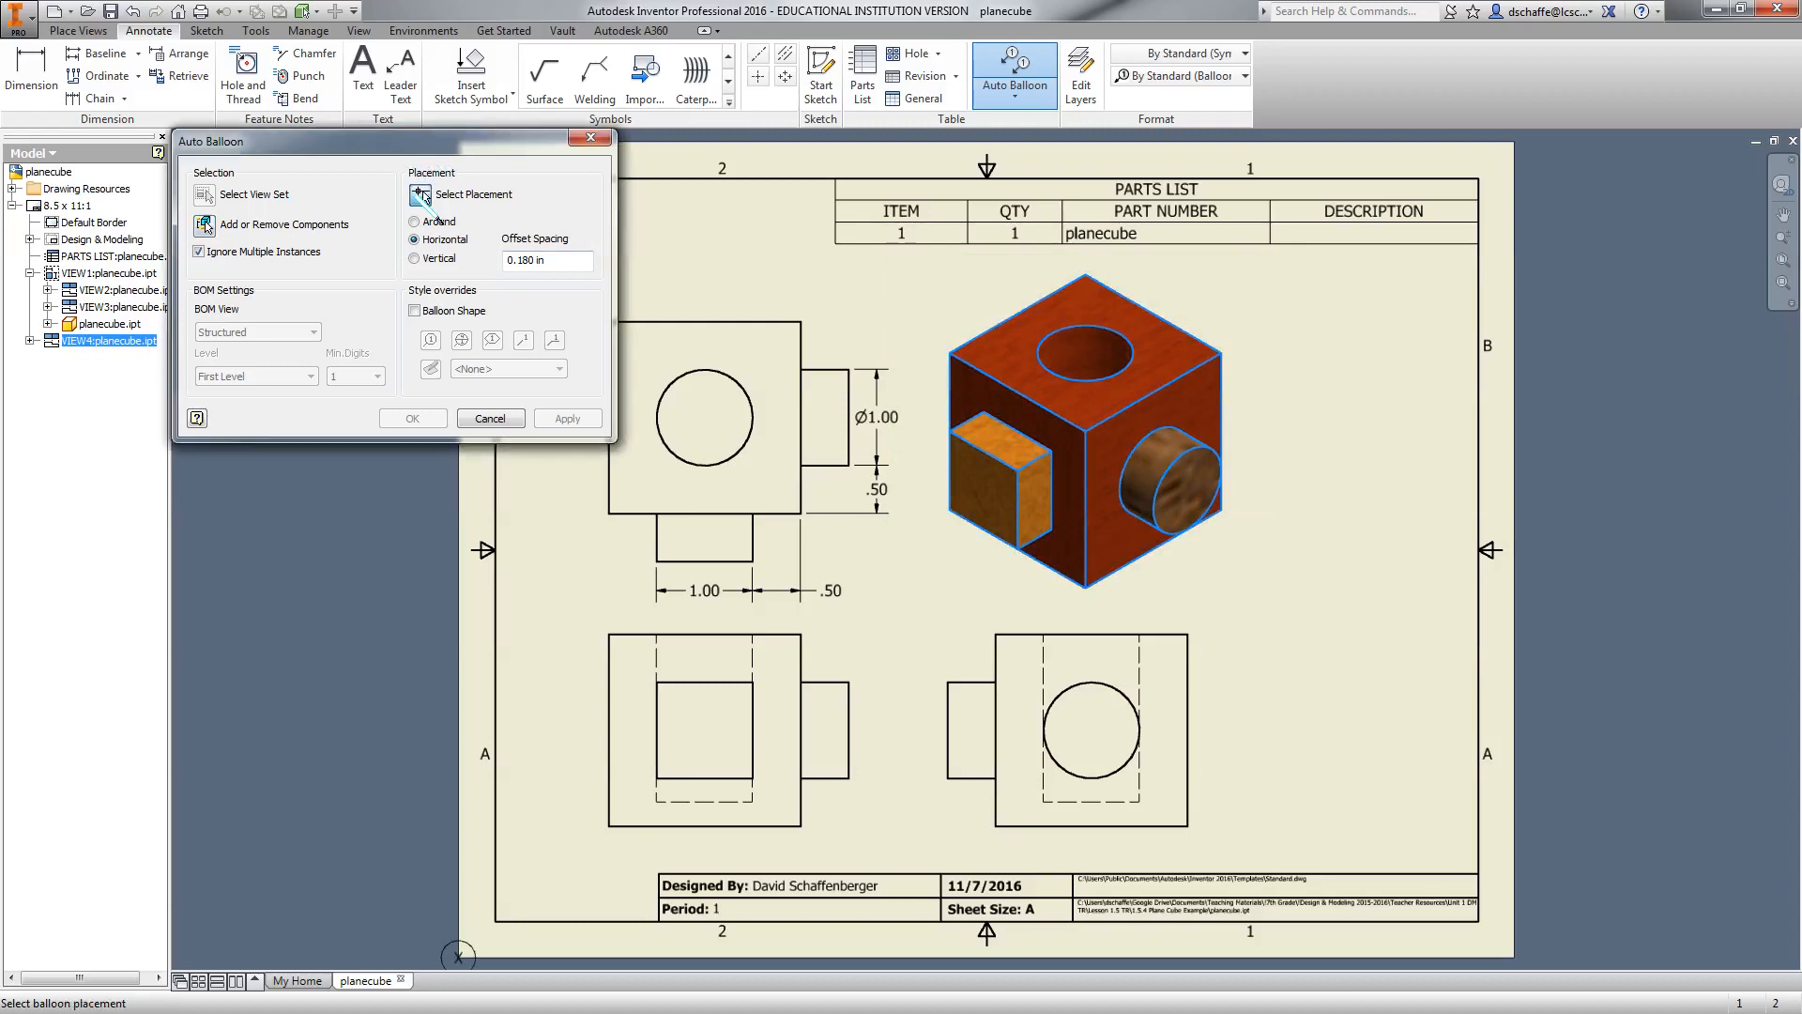
pyautogui.click(414, 221)
pyautogui.click(414, 240)
pyautogui.click(414, 258)
pyautogui.click(415, 222)
pyautogui.click(439, 242)
pyautogui.click(1267, 339)
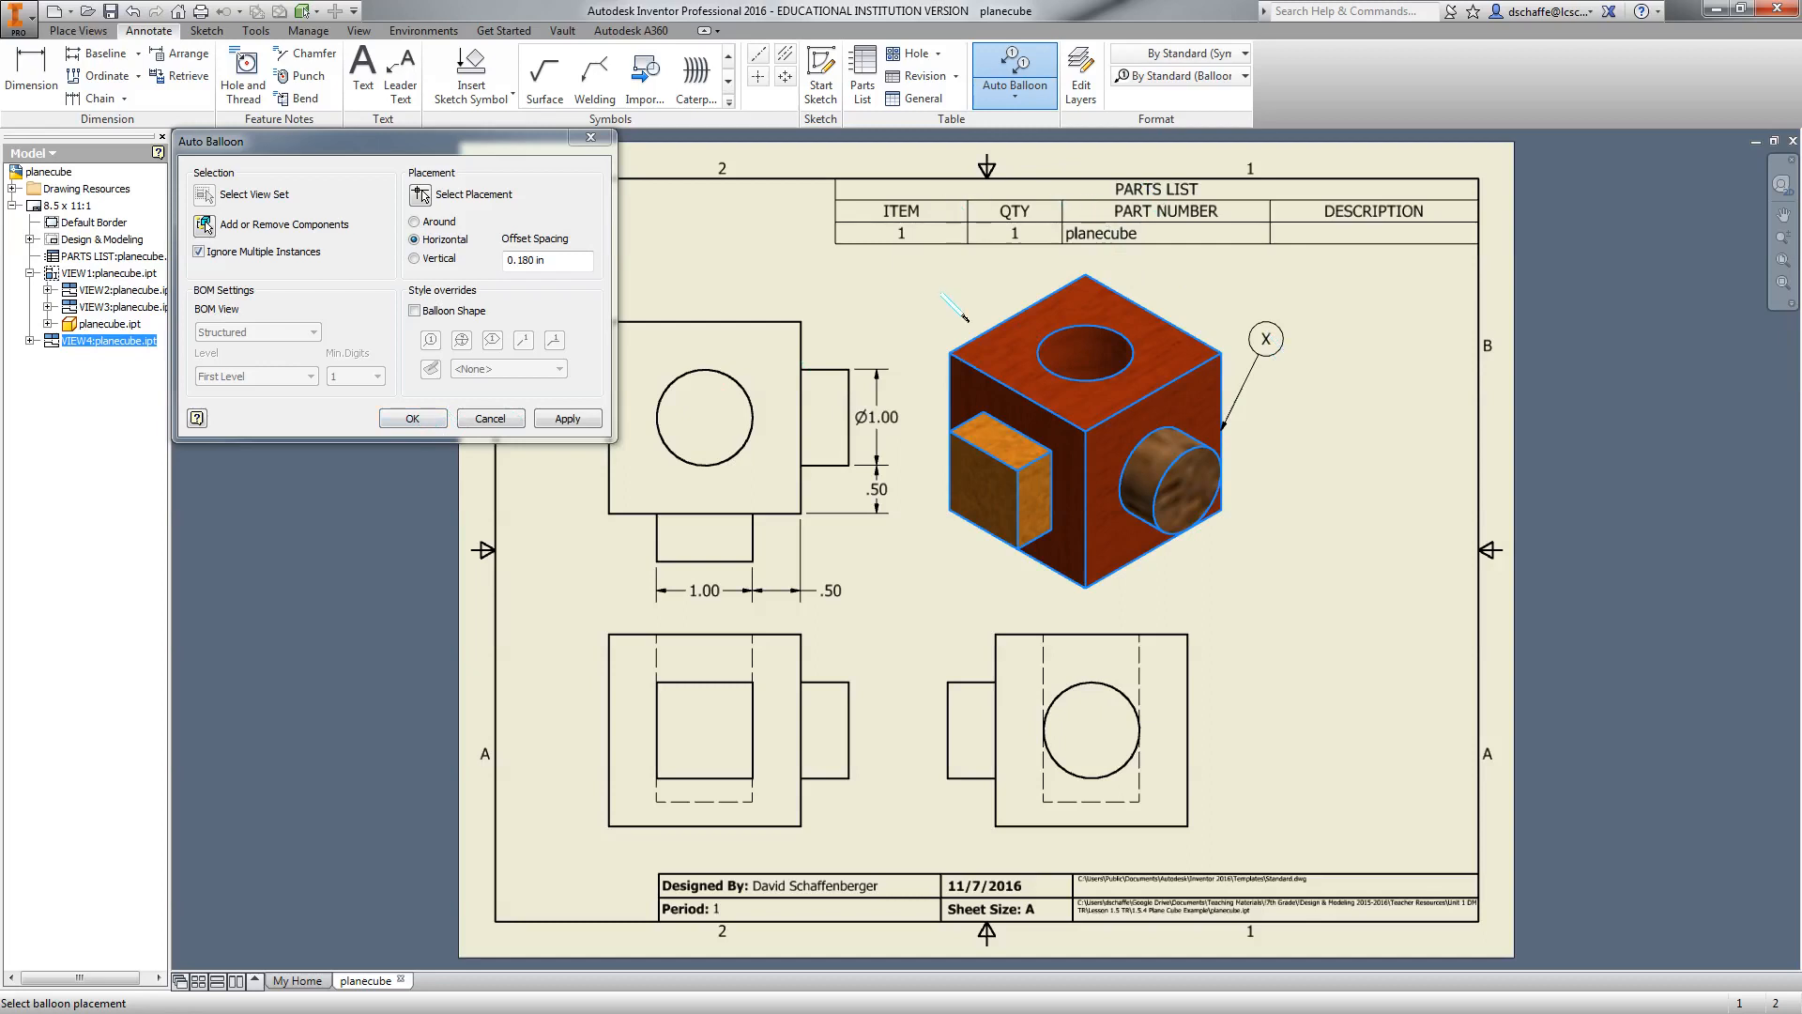
pyautogui.click(410, 420)
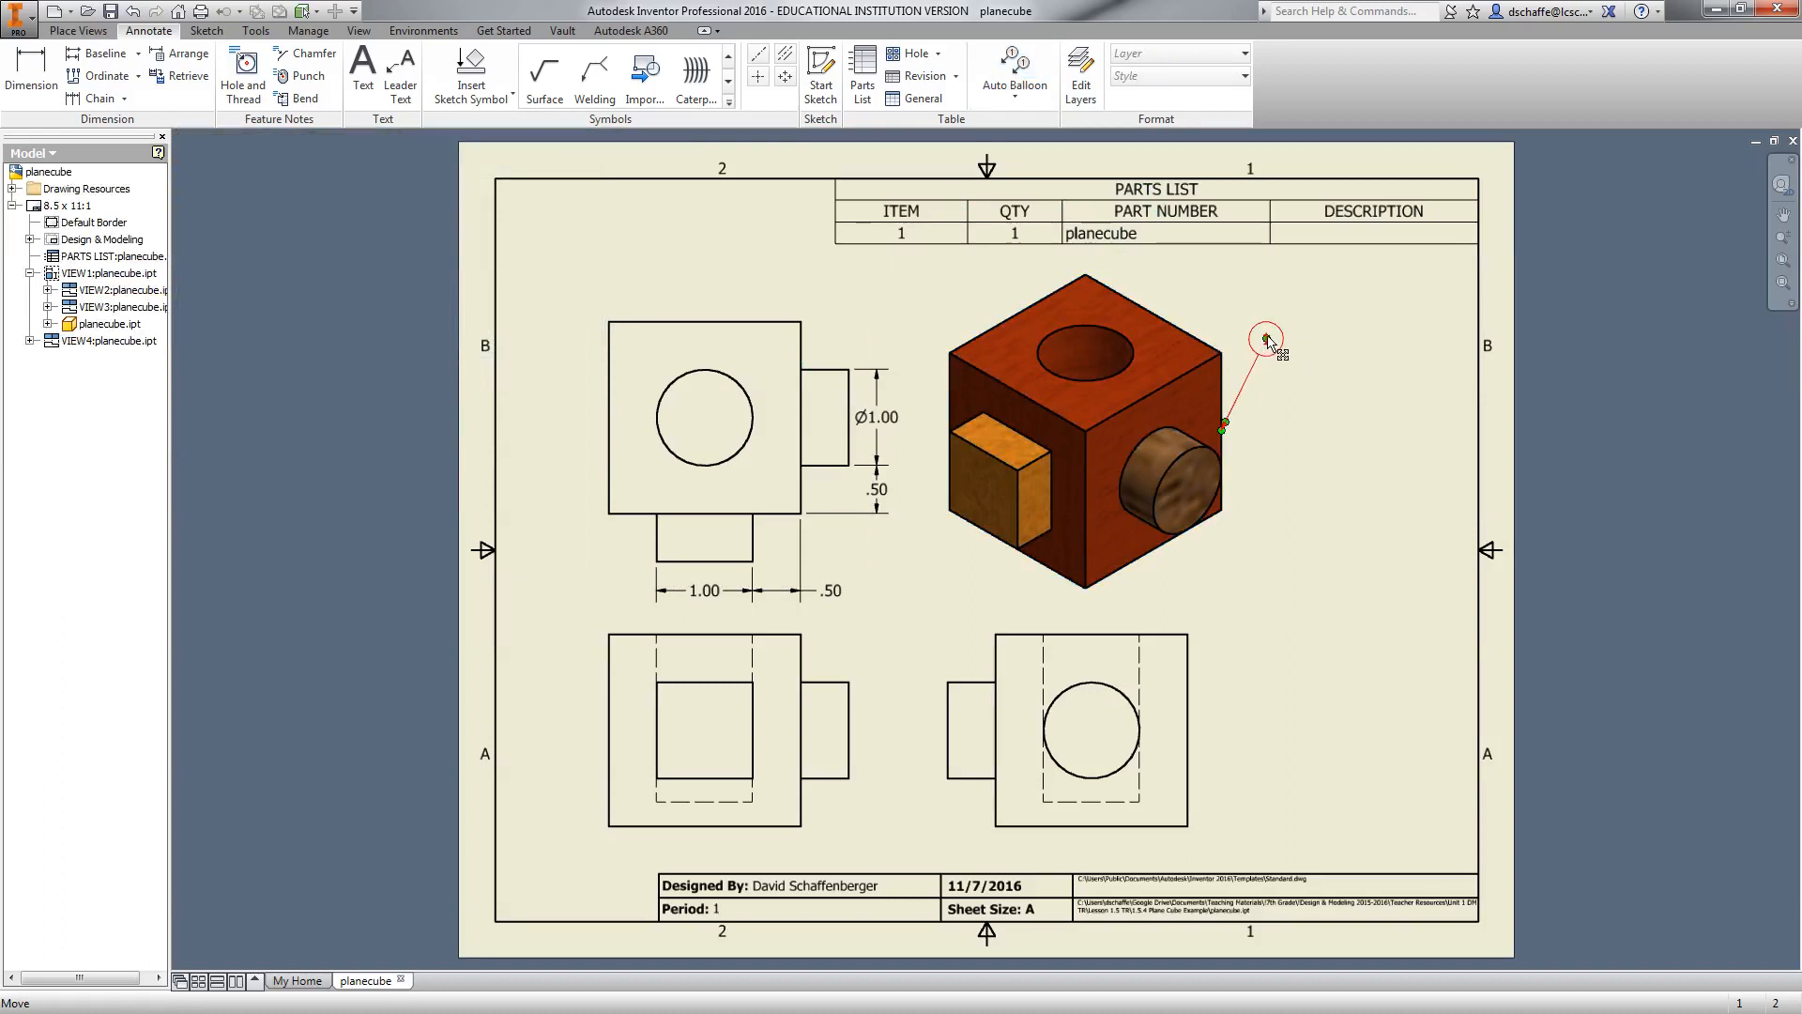
pyautogui.moveTo(1267, 343); pyautogui.dragTo(1270, 458)
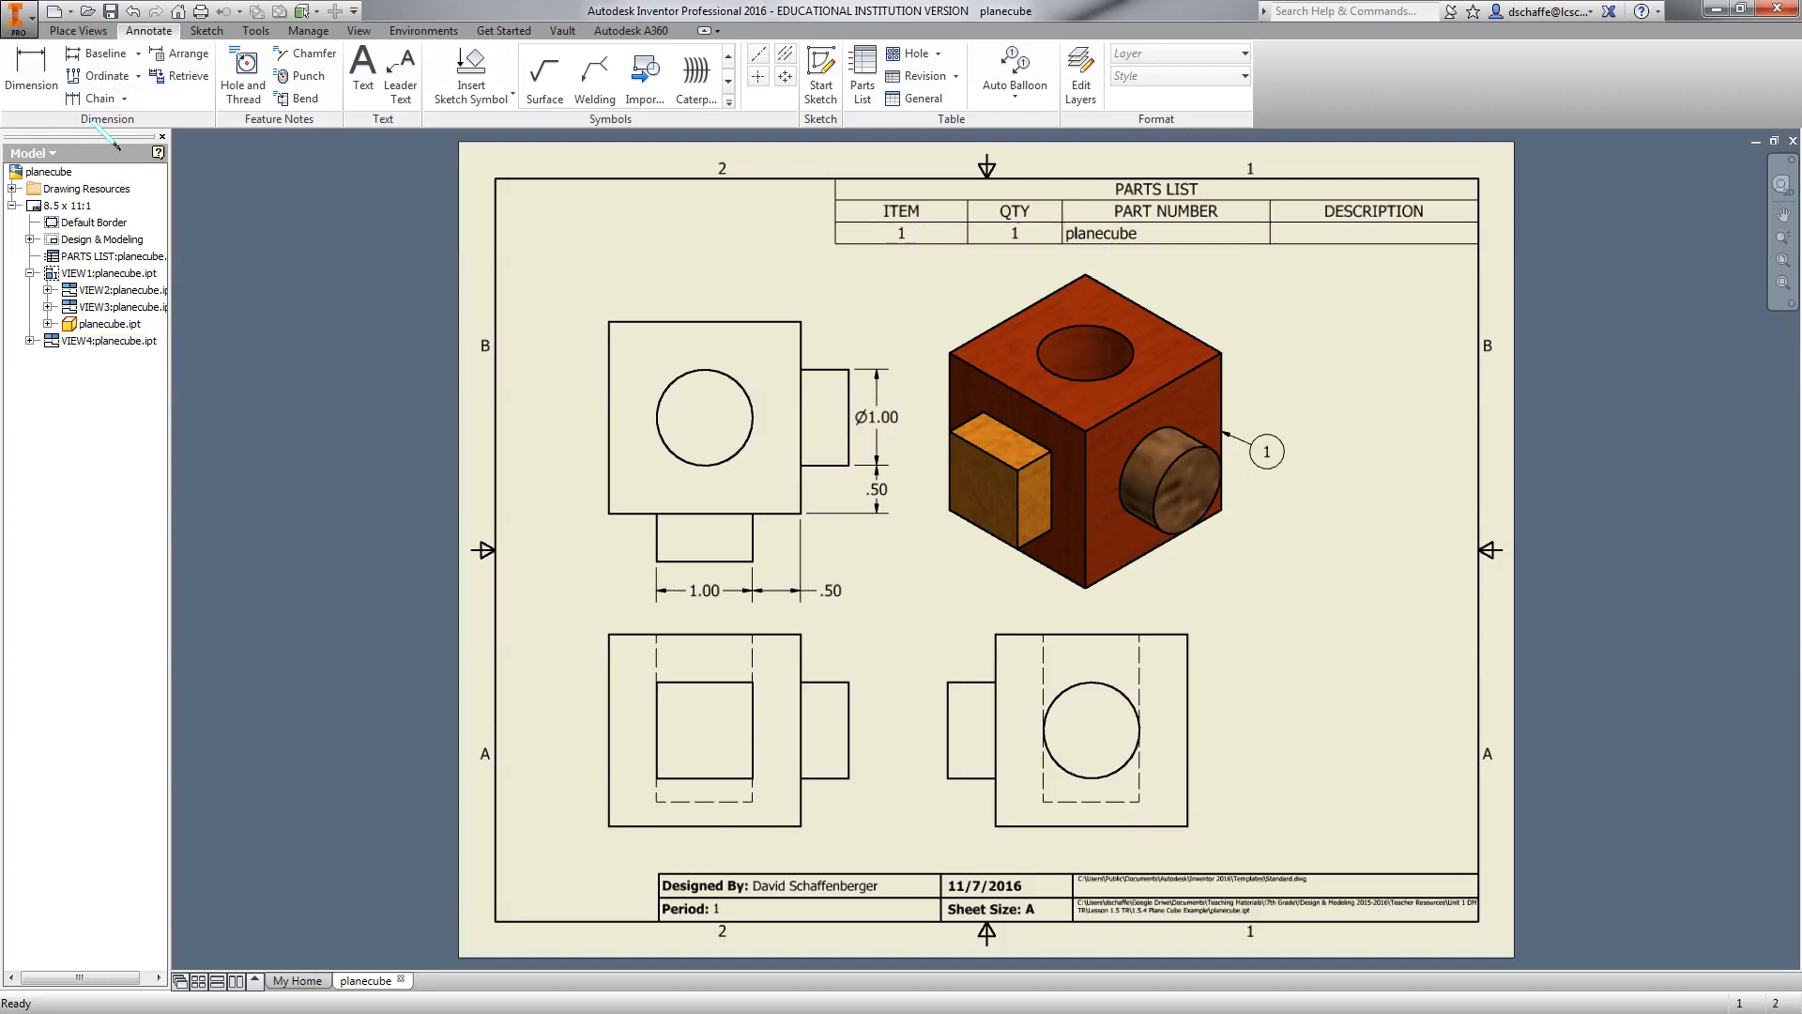
pyautogui.click(17, 15)
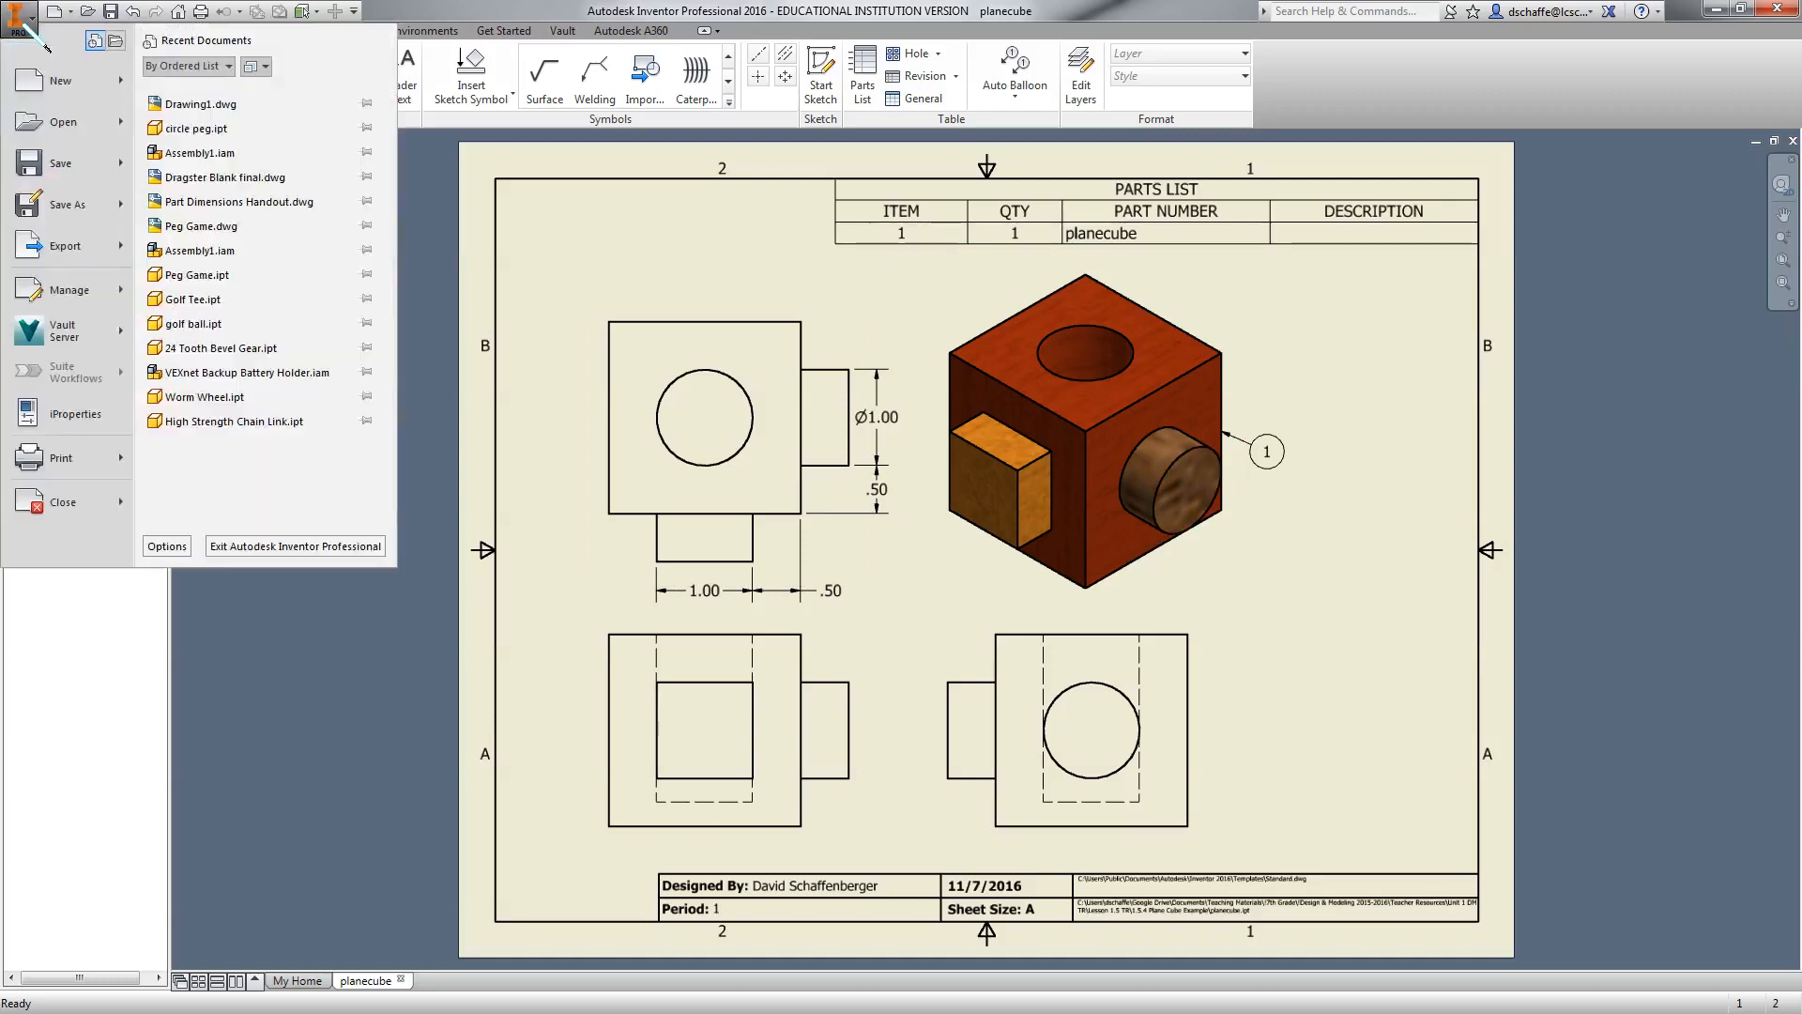
pyautogui.click(54, 223)
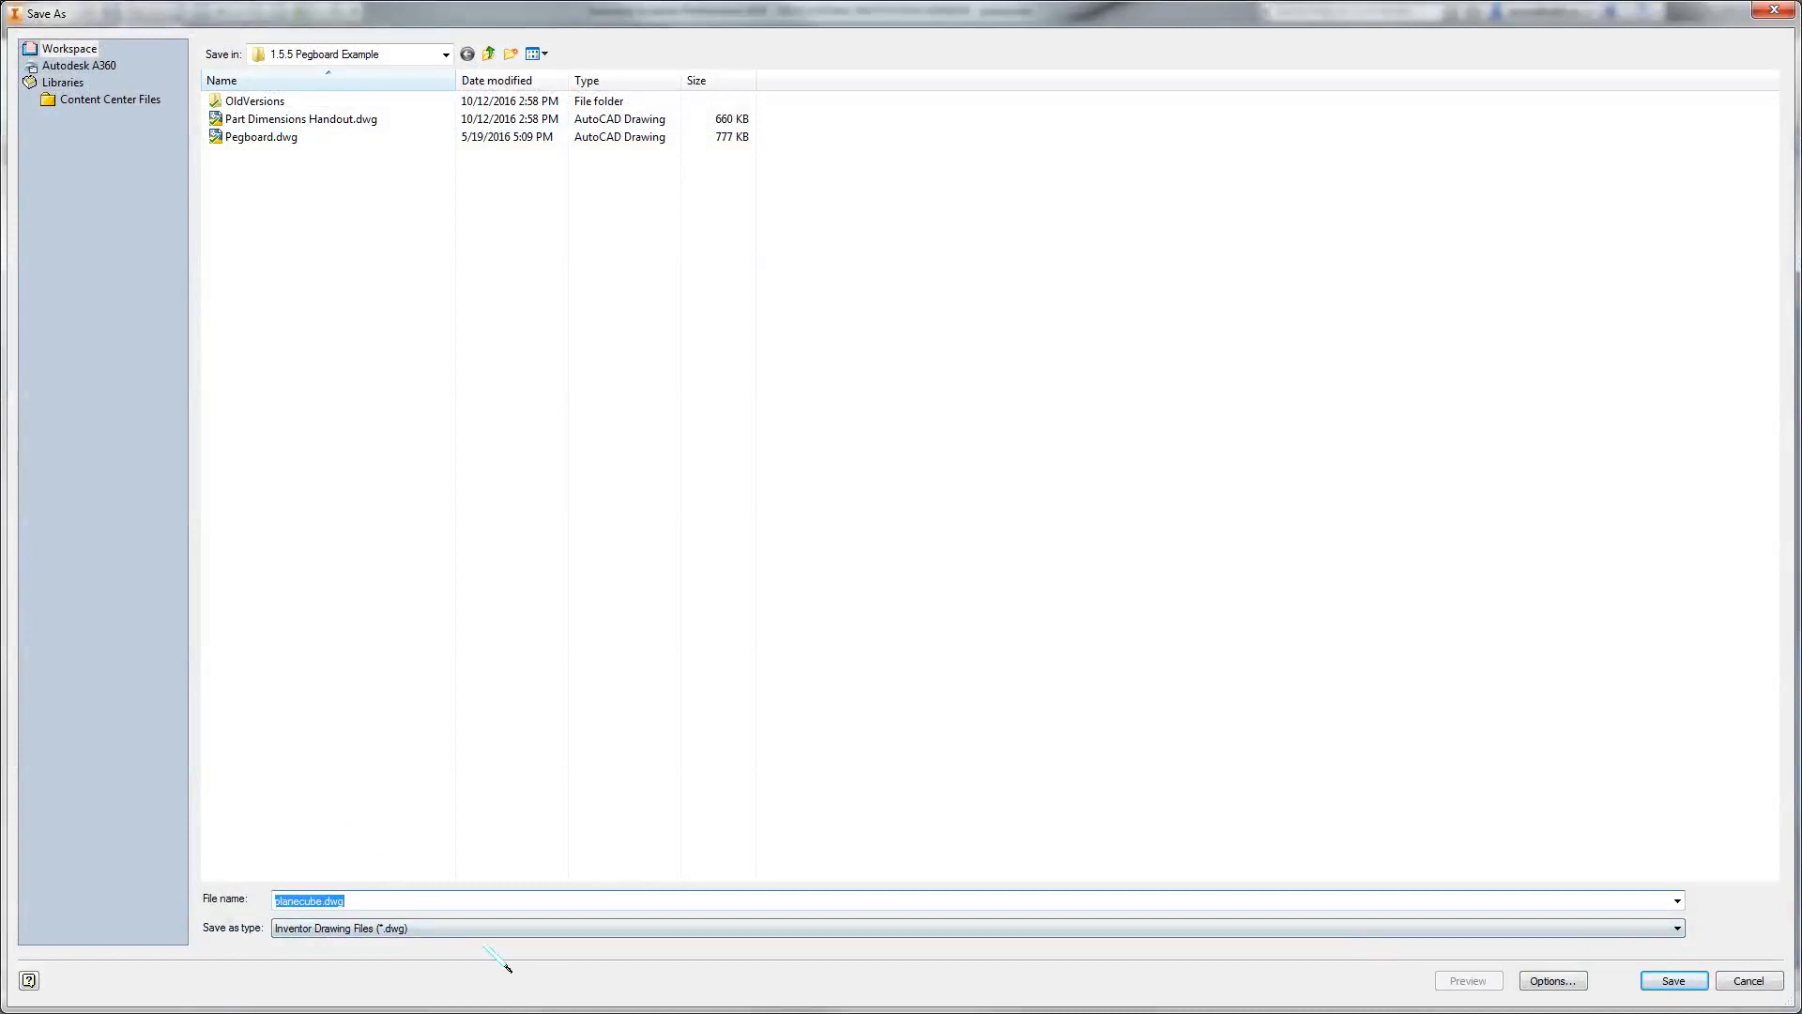
pyautogui.click(325, 903)
pyautogui.write('drawing')
pyautogui.click(1748, 981)
# Start exporting the drawing as a PDF file
pyautogui.click(19, 17)
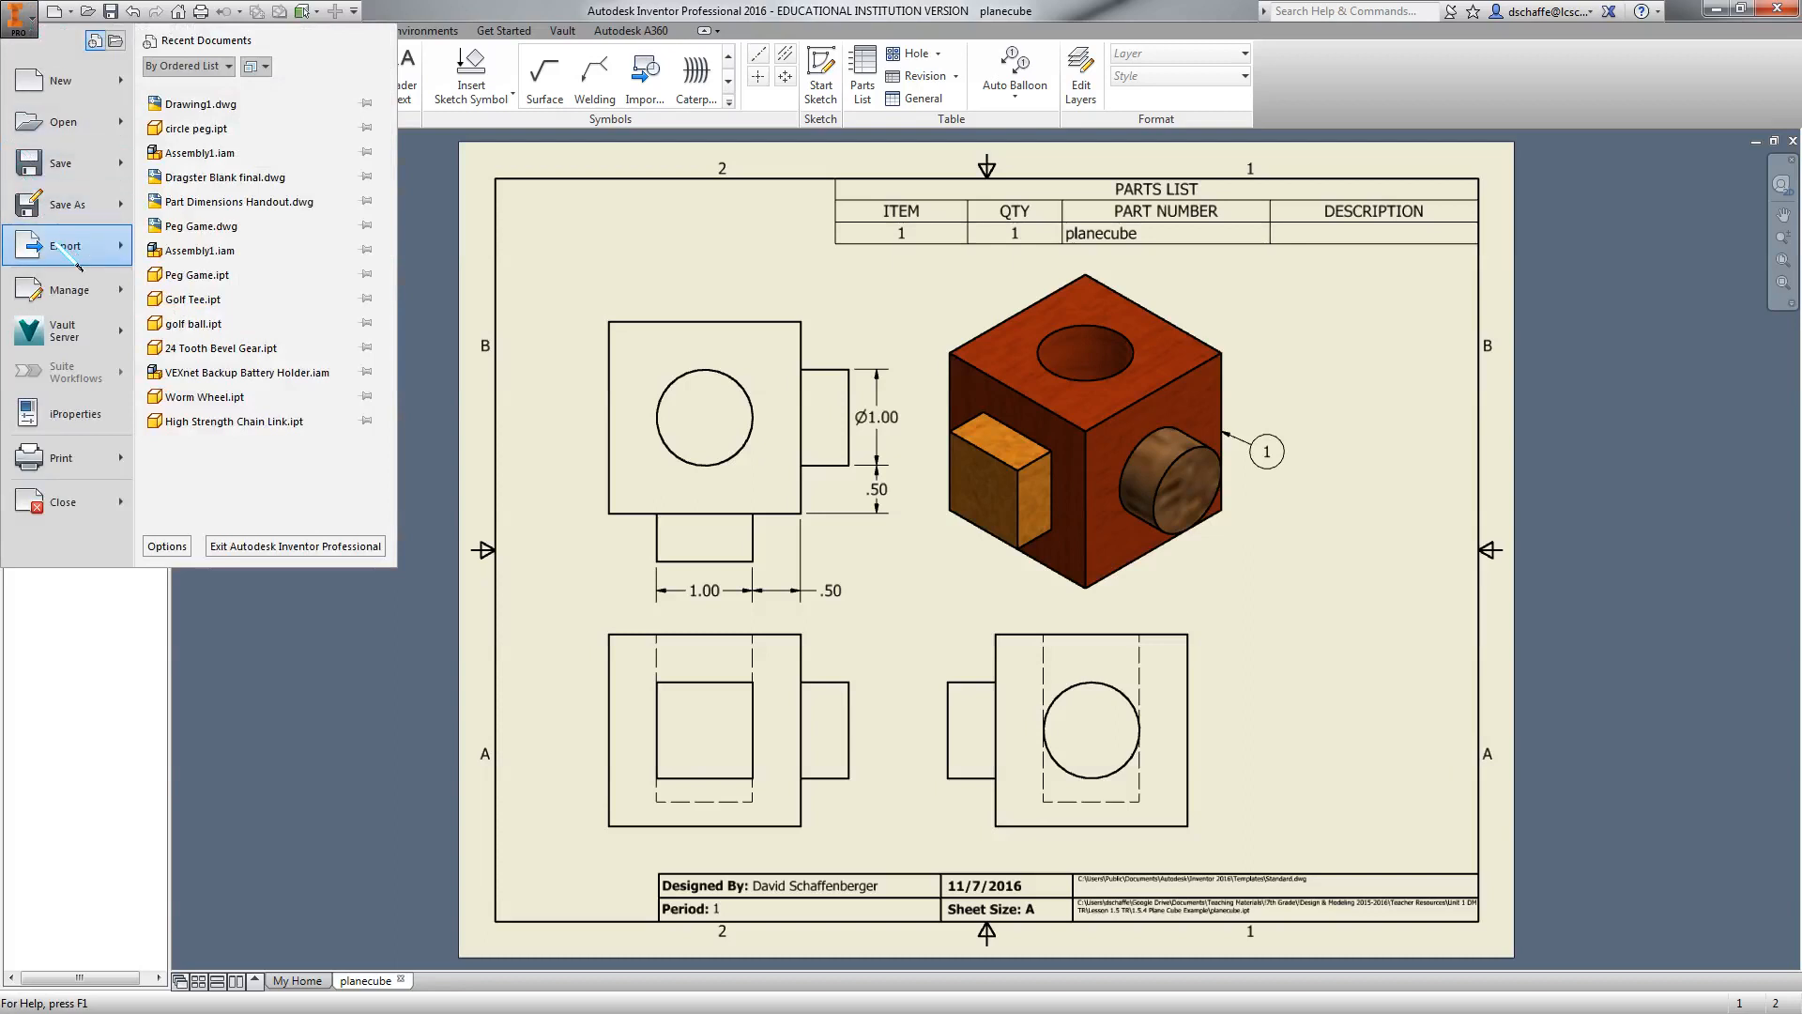
pyautogui.moveTo(54, 246)
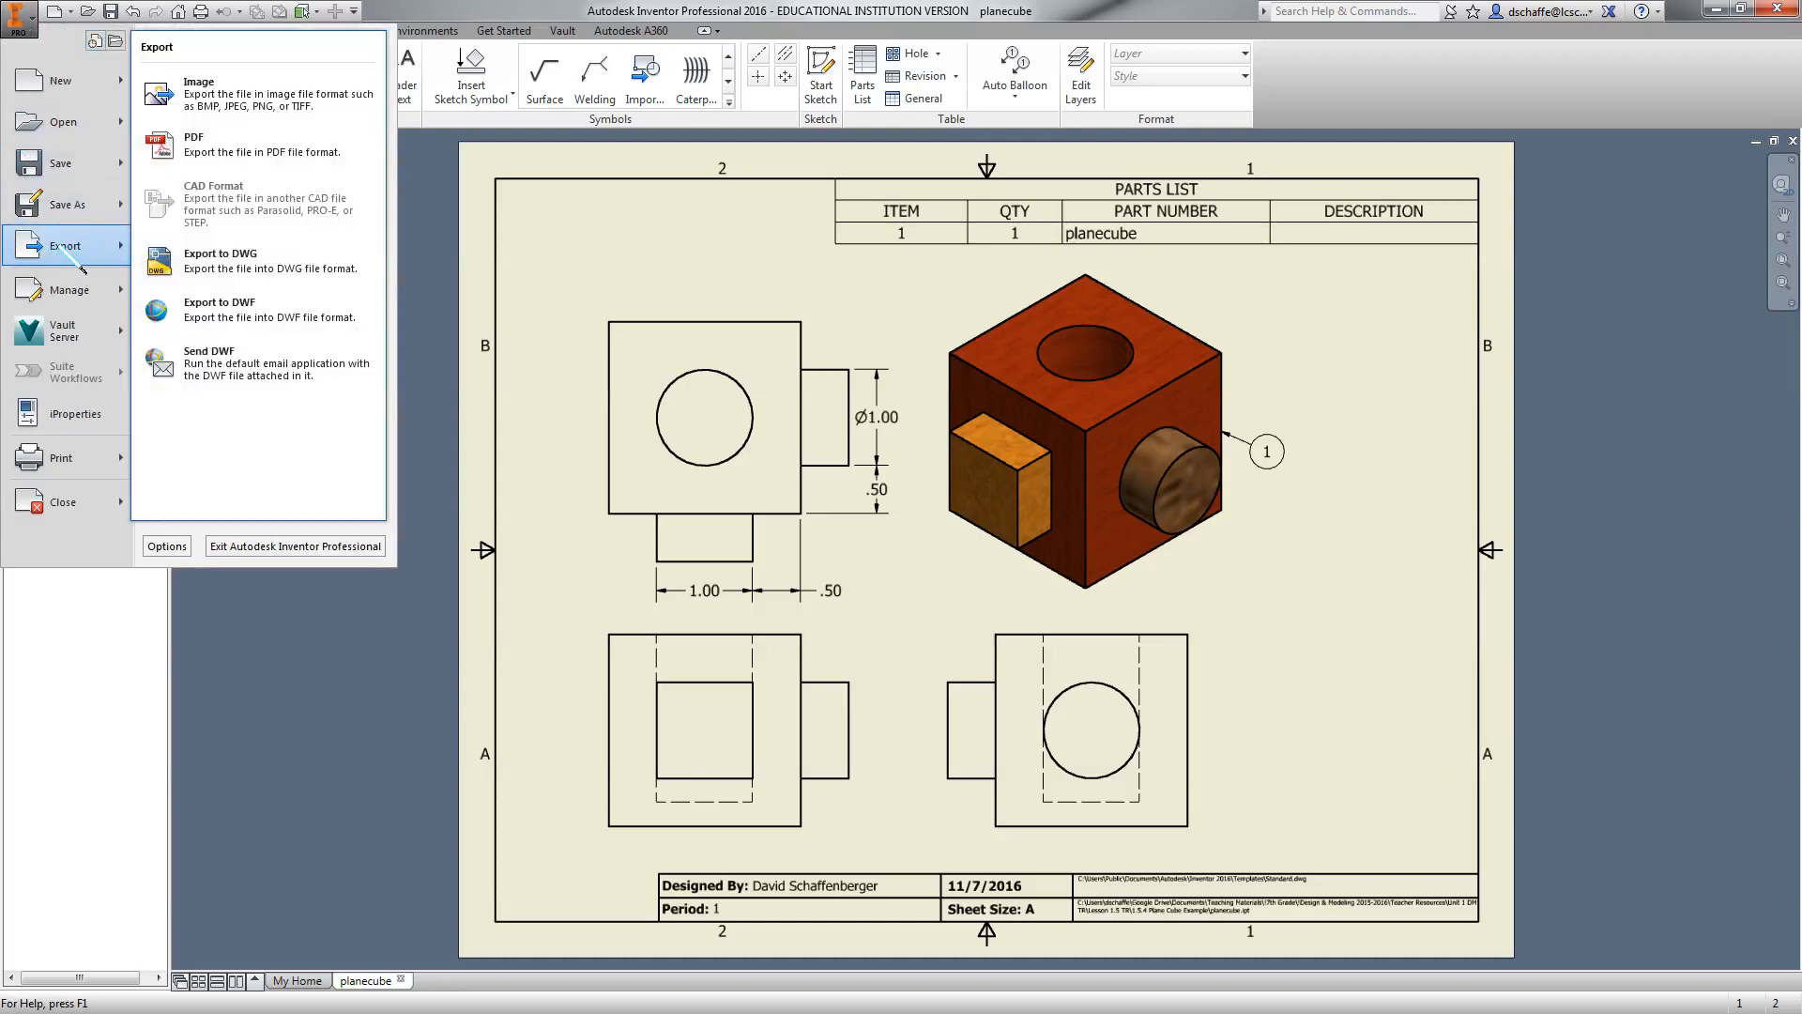
pyautogui.click(269, 169)
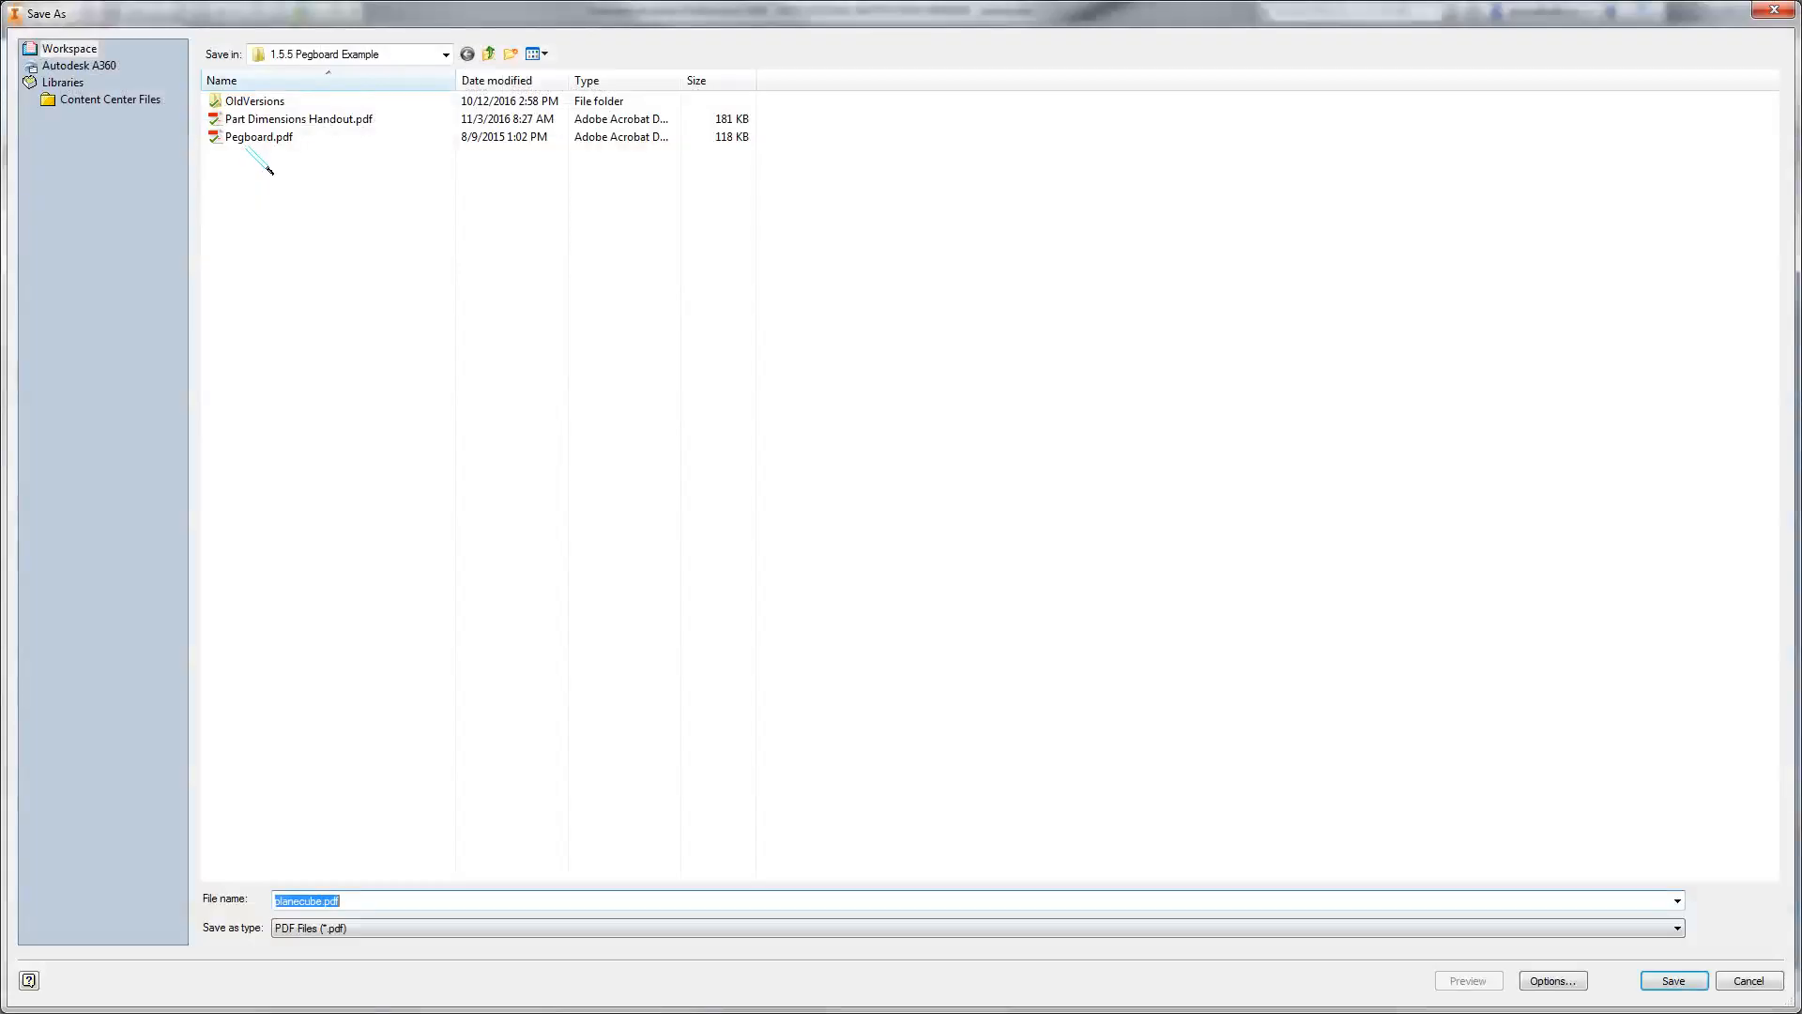